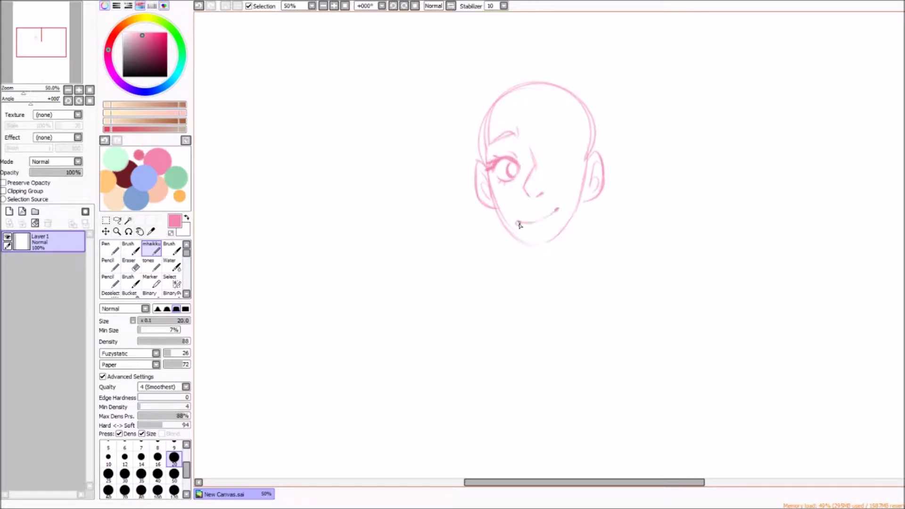
Sketch the face's second eye and eyebrow, then the neck and pointed shirt collar below the chin
mouse_move(550, 161)
left_mouse_down()
mouse_move(572, 151)
mouse_move(568, 158)
left_mouse_up()
left_click_drag(541, 130, 574, 136)
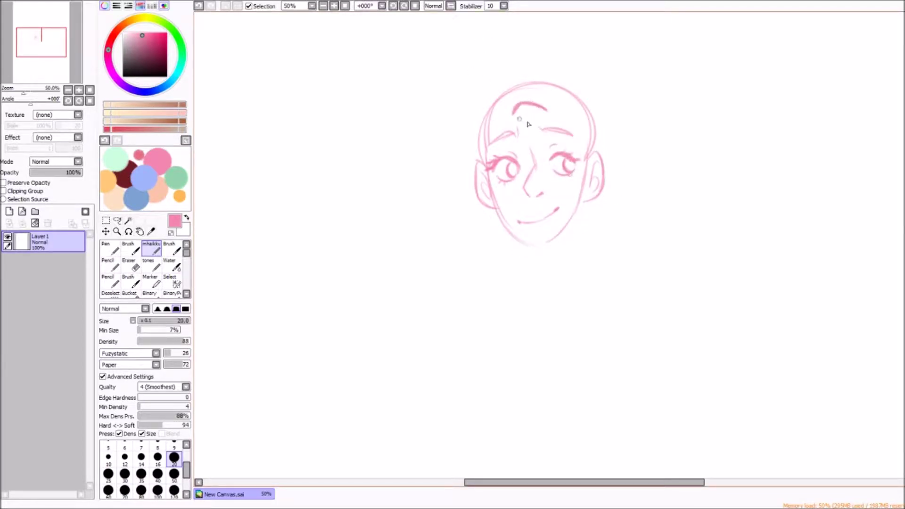
mouse_move(560, 235)
left_mouse_down()
mouse_move(544, 256)
mouse_move(552, 247)
mouse_move(537, 248)
mouse_move(545, 280)
mouse_move(513, 261)
mouse_move(465, 300)
mouse_move(480, 328)
mouse_move(584, 306)
left_mouse_up()
key("ctrl+z")
left_click_drag(502, 275, 538, 311)
mouse_move(499, 283)
left_mouse_down()
mouse_move(477, 317)
mouse_move(508, 291)
left_mouse_up()
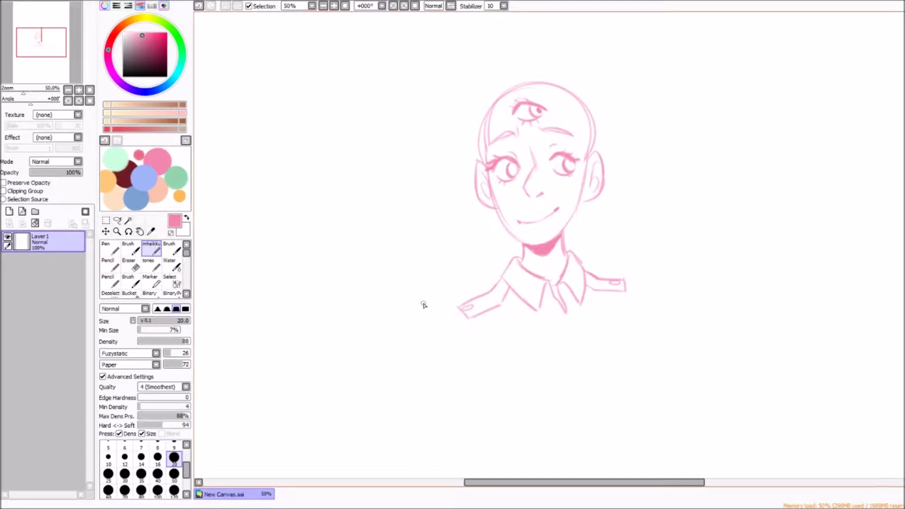
Sketch the shirt's shoulders, sleeves, front placket and lower edge to complete the bust
left_click_drag(457, 309, 450, 403)
left_click_drag(623, 282, 652, 384)
left_click_drag(604, 312, 613, 394)
left_click_drag(566, 321, 575, 410)
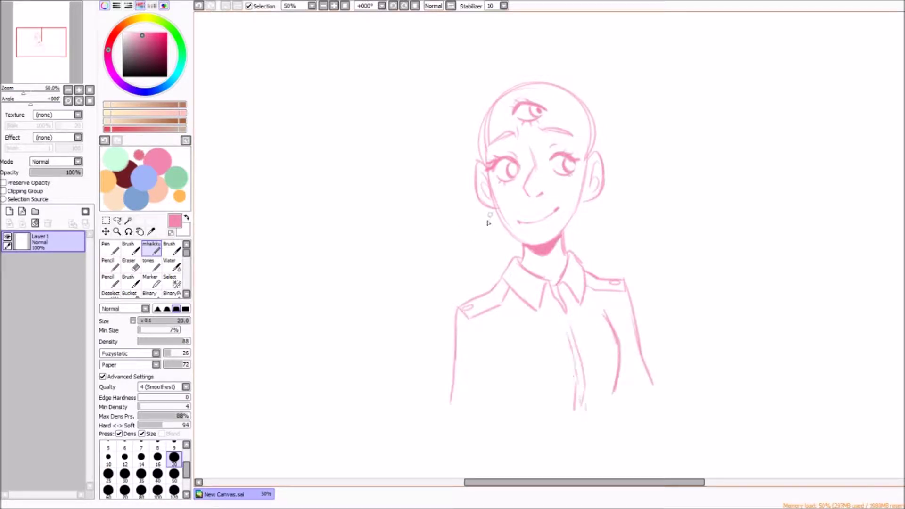
mouse_move(488, 330)
left_mouse_down()
mouse_move(492, 415)
mouse_move(578, 416)
left_mouse_up()
Sketch the parted bangs and the inner side locks framing the face on a new layer
left_click(9, 211)
left_click_drag(543, 80, 564, 155)
left_click_drag(573, 106, 587, 156)
mouse_move(528, 73)
left_mouse_down()
mouse_move(501, 124)
mouse_move(454, 162)
left_mouse_up()
left_click_drag(596, 106, 613, 151)
left_click_drag(592, 158, 580, 226)
left_click_drag(606, 174, 565, 240)
left_click_drag(504, 179, 490, 231)
left_click_drag(471, 179, 469, 247)
left_click_drag(509, 236, 472, 250)
Sketch the outer outline of the shoulder-length bob, including its crown, sides and curled ends
left_click_drag(550, 60, 493, 76)
mouse_move(495, 73)
left_mouse_down()
mouse_move(450, 160)
mouse_move(436, 243)
left_mouse_up()
left_click_drag(556, 66, 620, 128)
mouse_move(613, 135)
left_mouse_down()
mouse_move(639, 219)
mouse_move(613, 231)
left_mouse_up()
left_click_drag(500, 255, 516, 243)
left_click_drag(568, 240, 602, 247)
Erase the skull and ear lines covered by the hair on Layer1
left_click(40, 264)
key("e")
left_click_drag(481, 158, 486, 203)
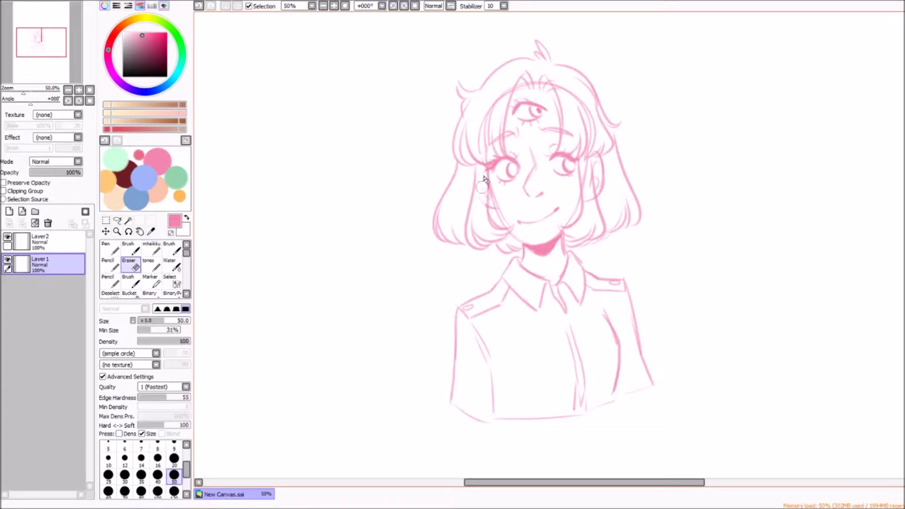
mouse_move(585, 160)
left_mouse_down()
mouse_move(560, 85)
mouse_move(490, 113)
left_mouse_up()
left_click_drag(500, 118, 495, 138)
key("b")
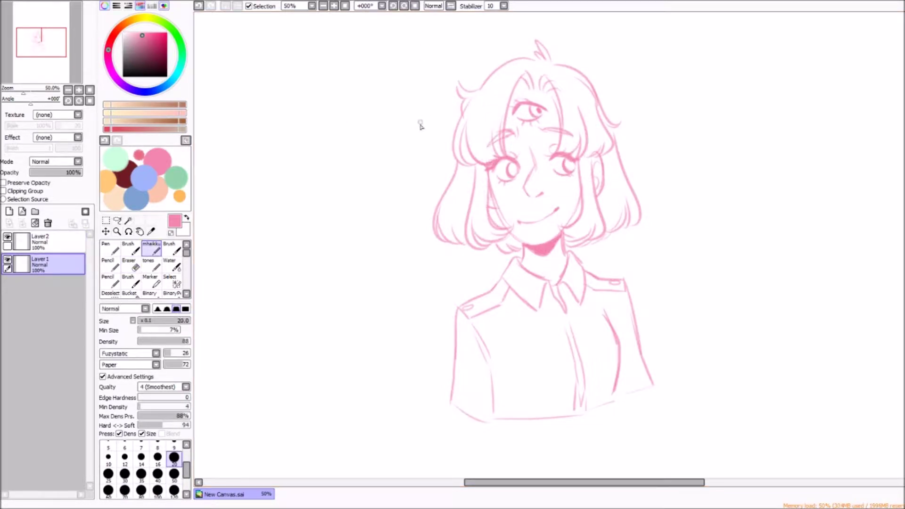
Combine the sketch layers, preserve opacity and recolor the linework dark maroon with a size 500 pen
left_click_drag(40, 265, 40, 238)
left_click(109, 248)
left_click(163, 67)
left_click_drag(519, 56, 586, 374)
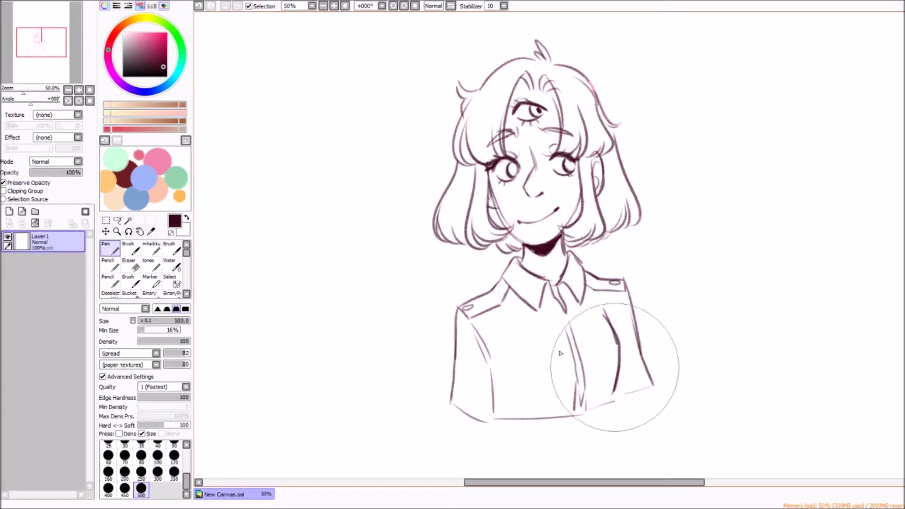
Fill the face, neck and ears with a peach skin tone on a layer beneath the linework, using a size 120 pen
left_click(40, 264)
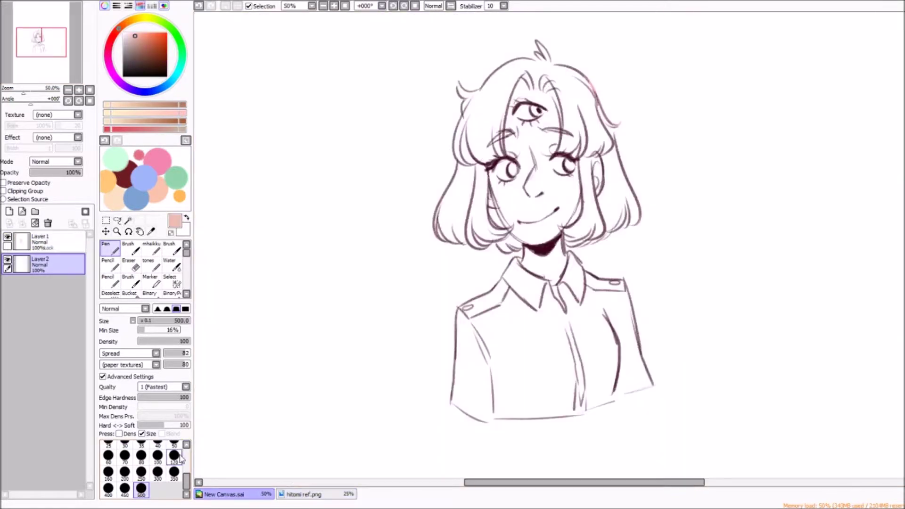
left_click(174, 456)
left_click_drag(524, 80, 514, 164)
left_click_drag(490, 118, 566, 236)
left_click_drag(575, 141, 544, 155)
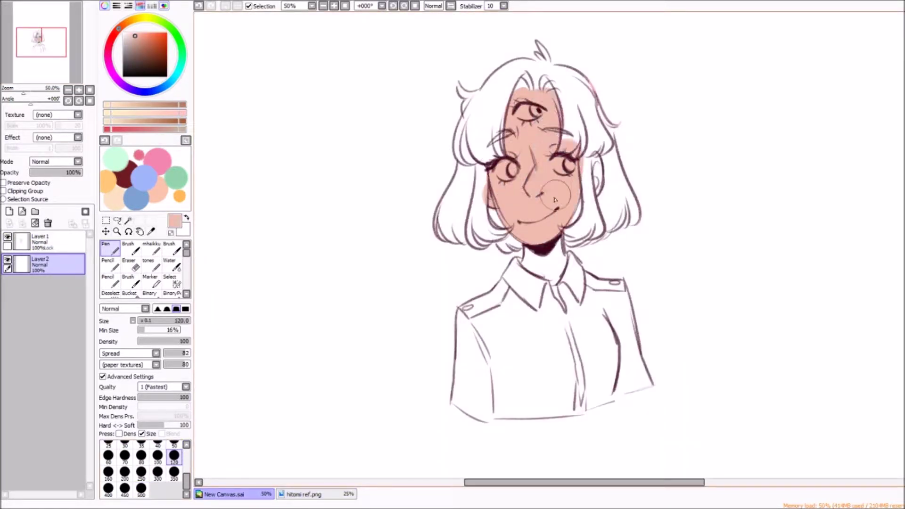
mouse_move(528, 250)
left_mouse_down()
mouse_move(560, 301)
mouse_move(561, 278)
left_mouse_up()
left_click_drag(596, 150, 596, 194)
Erase the skin color from the eyes and wherever it spills past the face outline
key("e")
mouse_move(568, 159)
left_mouse_down()
mouse_move(582, 156)
mouse_move(509, 167)
mouse_move(523, 110)
mouse_move(550, 94)
left_mouse_up()
key("bracketleft")
key("bracketleft")
key("bracketleft")
key("bracketleft")
key("bracketleft")
key("n")
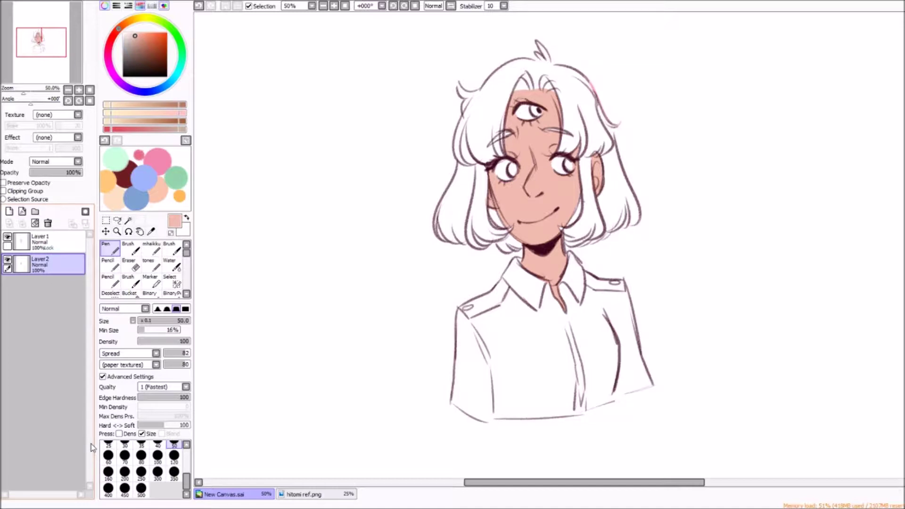
Color the eye whites and fill the shirt with pale pinkish white on a new layer beneath the skin
key("ctrl+shift+n")
left_click(522, 110)
left_click(502, 167)
mouse_move(517, 264)
left_mouse_down()
mouse_move(522, 289)
mouse_move(570, 267)
mouse_move(618, 311)
mouse_move(532, 345)
mouse_move(480, 303)
mouse_move(496, 307)
mouse_move(481, 414)
mouse_move(560, 404)
mouse_move(606, 375)
mouse_move(624, 386)
mouse_move(641, 377)
left_mouse_up()
Paint both epaulettes on a new clipped layer above the shirt with the dark teal sampled from hitomi ref.png
key("ctrl+shift+n")
left_click(3, 190)
left_click(304, 494)
left_click(434, 380, "alt")
left_click(222, 494)
mouse_move(502, 283)
left_mouse_down()
mouse_move(479, 310)
mouse_move(464, 312)
left_mouse_up()
left_click_drag(582, 272, 622, 283)
key("e")
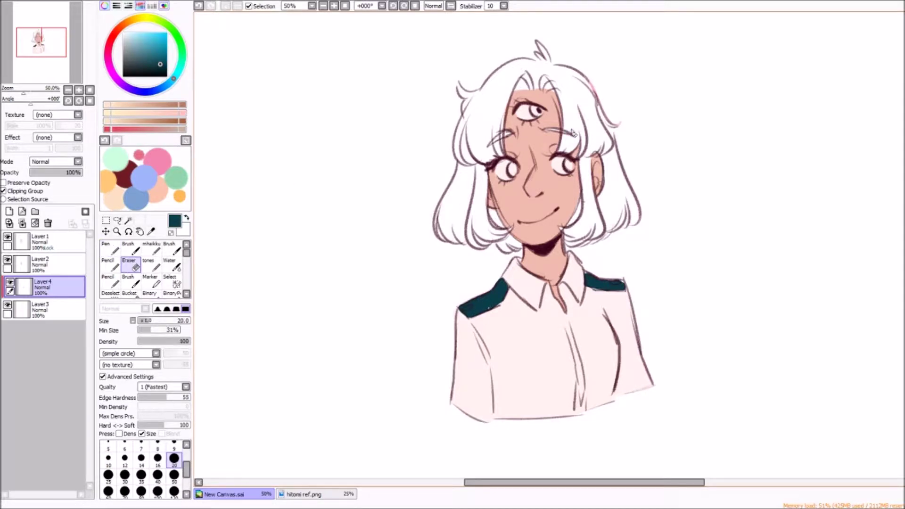
Color the epaulette buttons yellow and the three irises teal with colors sampled from hitomi ref.png
left_click(304, 494)
left_click(398, 162, "alt")
left_click(222, 494)
key("n")
left_click(4, 190)
left_click(310, 495)
left_click(399, 176, "alt")
left_click(222, 494)
Fill the hair on a new bottom layer with the mint green sampled from hitomi ref.png, using a size 50 pen
left_click(8, 211)
left_click_drag(43, 283, 65, 347)
left_click(304, 494)
left_click(455, 89, "alt")
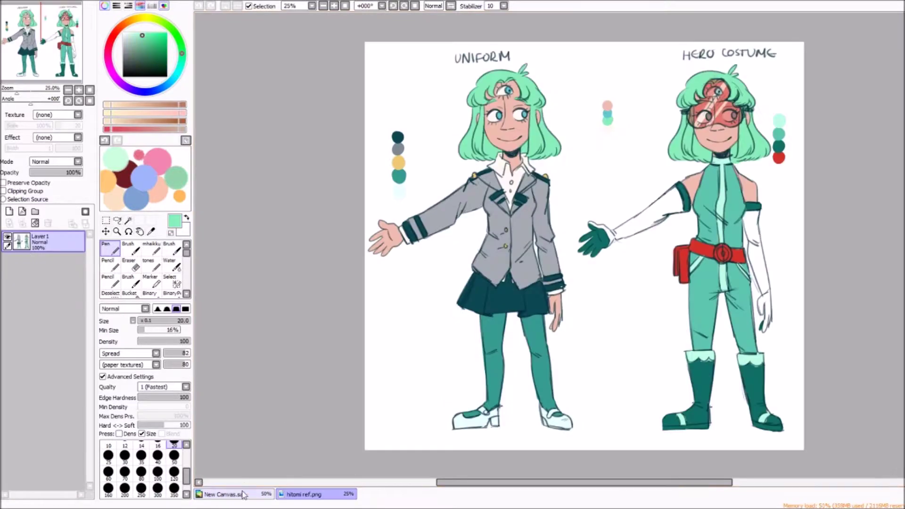
left_click(222, 494)
left_click(174, 455)
left_click_drag(523, 75, 500, 146)
mouse_move(500, 113)
left_mouse_down()
mouse_move(435, 226)
mouse_move(457, 236)
mouse_move(480, 218)
mouse_move(479, 248)
mouse_move(577, 229)
mouse_move(525, 66)
mouse_move(471, 108)
mouse_move(578, 135)
mouse_move(551, 71)
mouse_move(599, 222)
mouse_move(596, 100)
mouse_move(632, 223)
mouse_move(615, 222)
mouse_move(544, 55)
left_mouse_up()
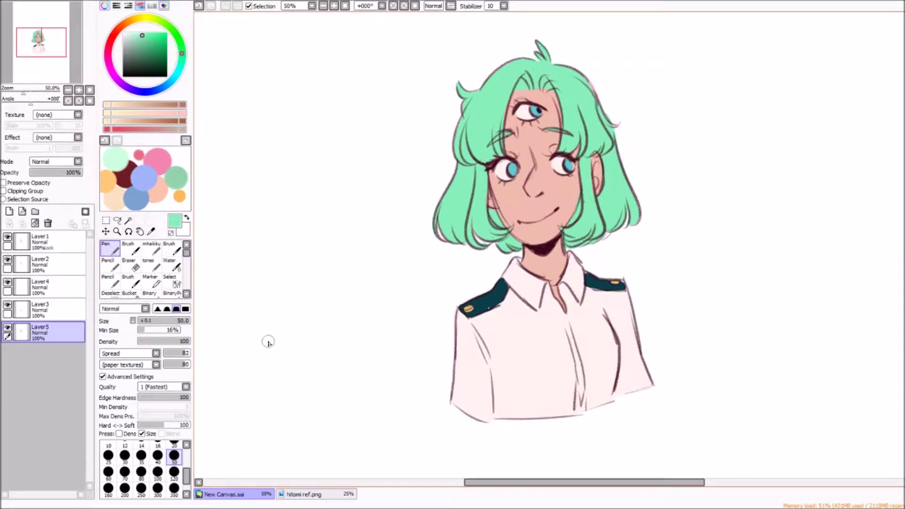
Shade the skin under the bangs, nose and chin with light lilac on a new clipped layer
left_click(9, 211)
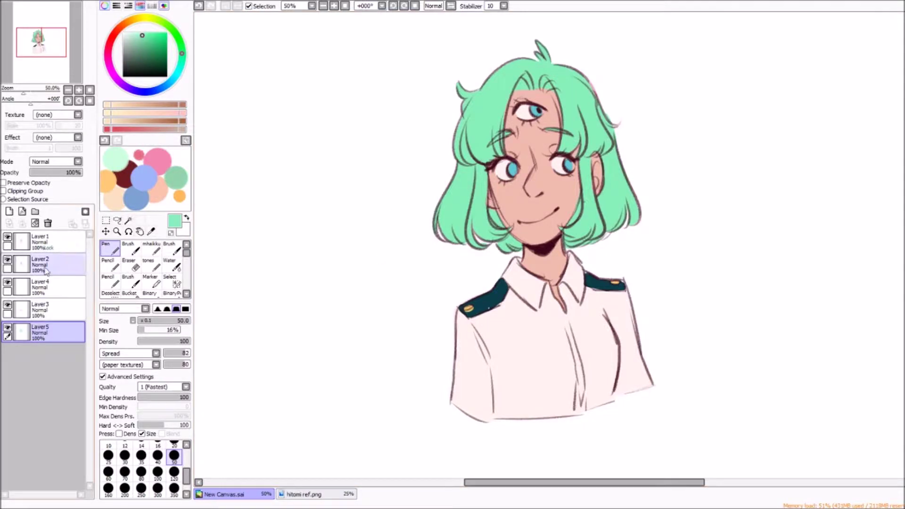
left_click(4, 190)
left_click(111, 72)
mouse_move(522, 87)
left_mouse_down()
mouse_move(494, 197)
mouse_move(500, 191)
mouse_move(537, 249)
mouse_move(523, 278)
mouse_move(565, 144)
mouse_move(554, 150)
mouse_move(593, 189)
left_mouse_up()
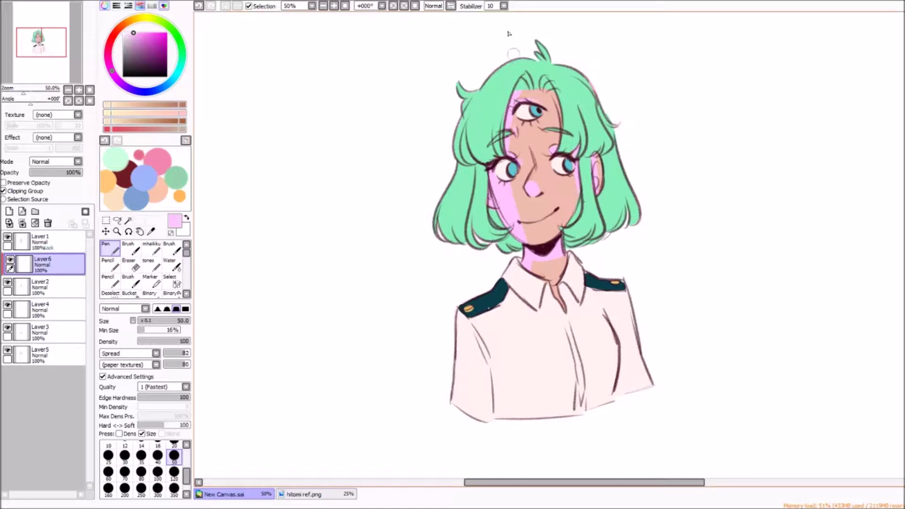
Paint lilac shadows on the shirt's sleeves, placket and lower part on a clipped shading layer
left_click_drag(42, 264, 43, 288)
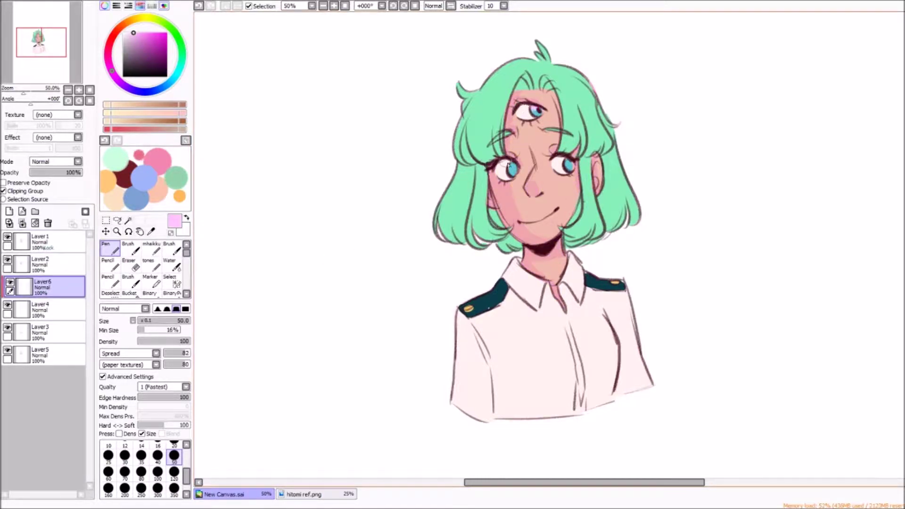
mouse_move(525, 263)
left_mouse_down()
mouse_move(464, 311)
mouse_move(471, 413)
mouse_move(551, 410)
mouse_move(602, 298)
mouse_move(636, 377)
left_mouse_up()
mouse_move(573, 283)
left_mouse_down()
mouse_move(547, 311)
mouse_move(575, 363)
left_mouse_up()
key("e")
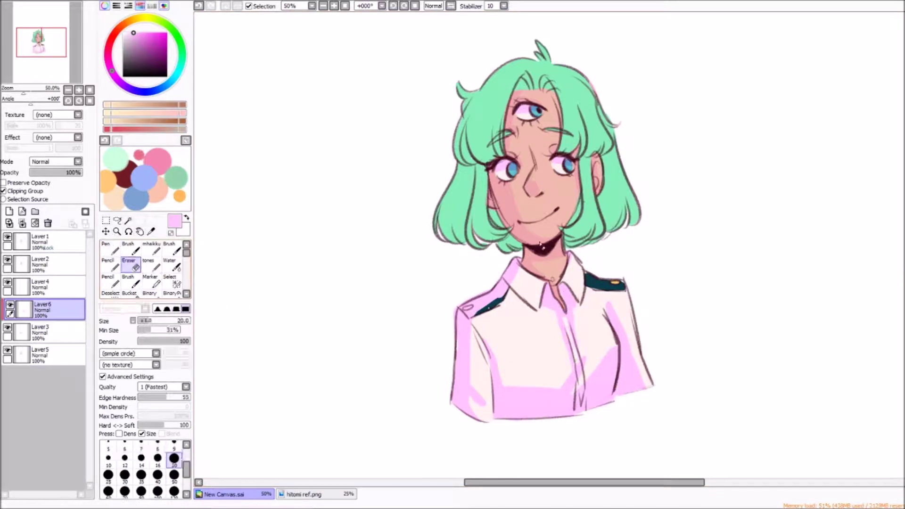
Move the clipped shading layer above the hair color and paint lilac shadows along the bangs and upper side strands
left_click_drag(43, 310, 42, 340)
left_click(109, 249)
left_click_drag(522, 81, 520, 94)
left_click_drag(542, 76, 549, 93)
left_click_drag(472, 109, 484, 158)
left_click_drag(482, 105, 493, 165)
left_click_drag(552, 81, 565, 132)
left_click_drag(573, 95, 585, 151)
left_click_drag(589, 115, 601, 165)
Shade the hair's lower side locks and crown in lilac, and set the shading layer to Multiply at 58% opacity
left_click_drag(616, 139, 576, 231)
left_click_drag(483, 181, 481, 231)
left_click_drag(466, 106, 471, 158)
mouse_move(446, 219)
left_mouse_down()
mouse_move(457, 170)
mouse_move(443, 238)
left_mouse_up()
left_click_drag(523, 59, 469, 113)
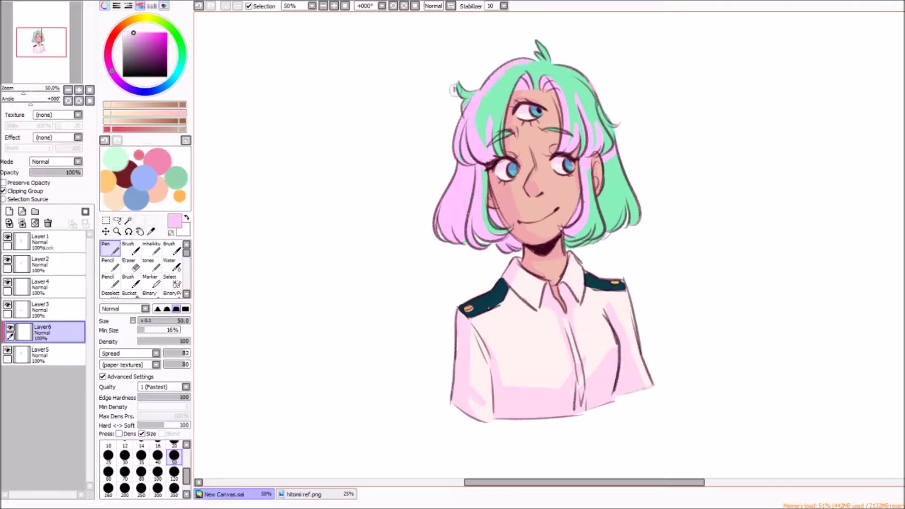
left_click_drag(608, 156, 599, 233)
mouse_move(621, 182)
left_mouse_down()
mouse_move(634, 224)
mouse_move(594, 243)
left_mouse_up()
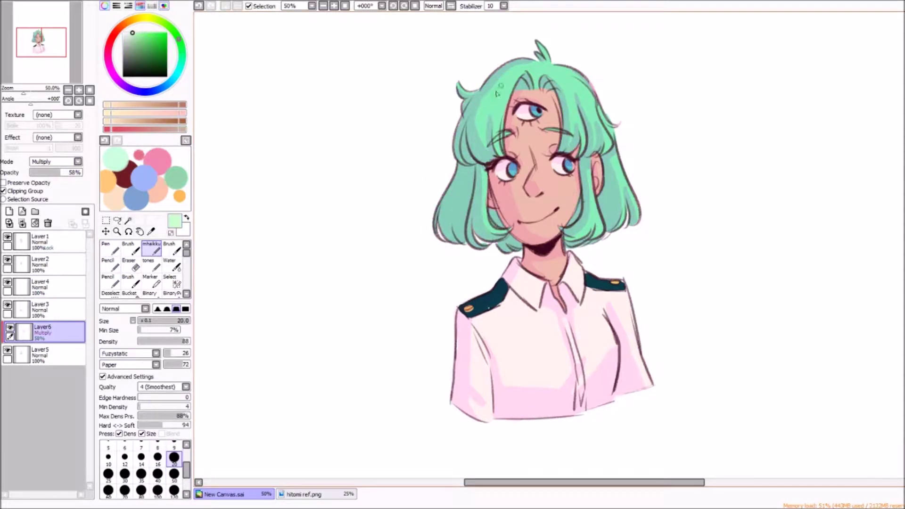
Merge the shading into the hair layer, touch up the hair with teal, and merge the drawing's remaining layers
left_click(10, 224)
left_click(593, 211, "alt")
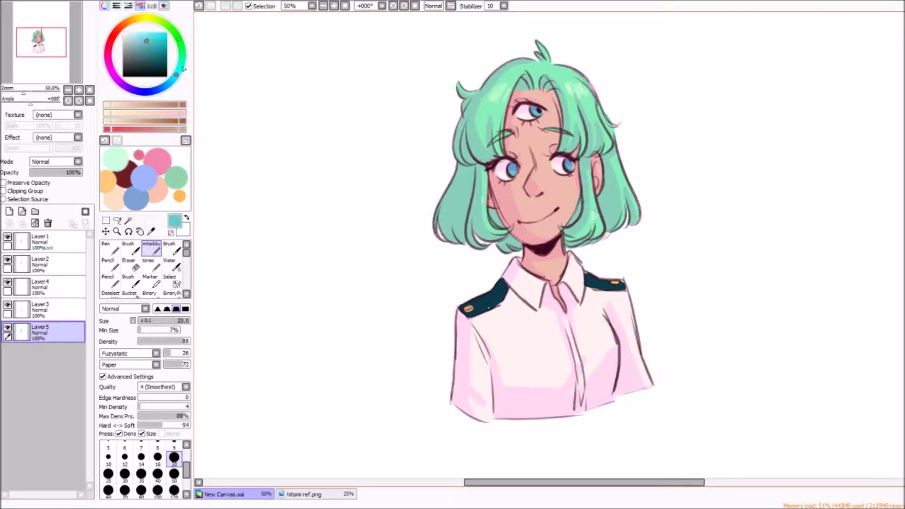
left_click(42, 287)
left_click(10, 224)
left_click(10, 224)
Tint the whole figure with soft orange and pink washes on a clipped layer, and merge it down
left_click_drag(518, 94, 626, 131)
left_click(4, 191)
left_click(54, 161)
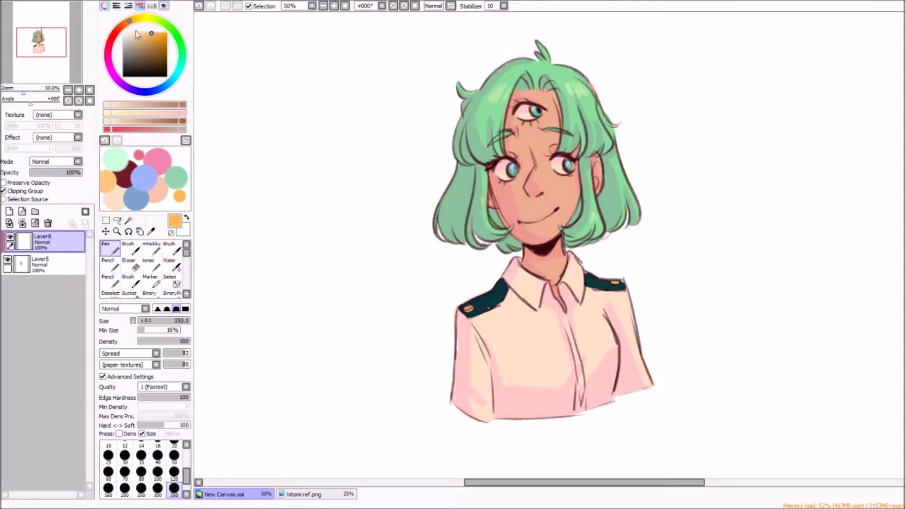
left_click_drag(518, 141, 444, 313)
left_click(10, 223)
Move the finished bust to the canvas's upper-left corner and close hitomi ref.png
key("ctrl+minus")
left_click_drag(556, 253, 434, 184)
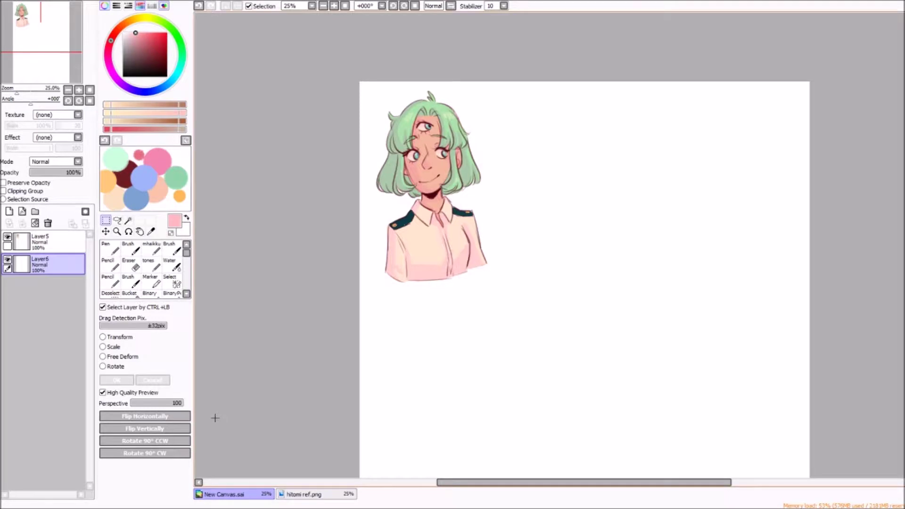
key("ctrl+w")
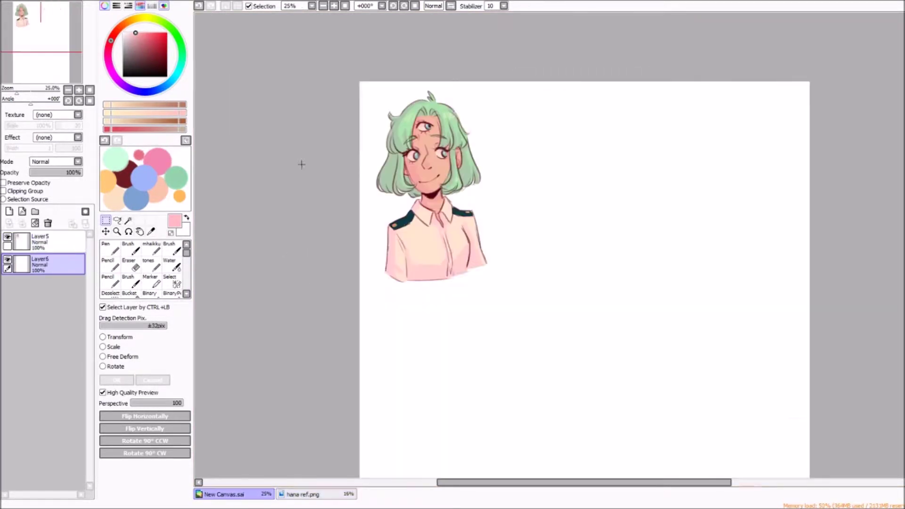
Sketch a second head's construction beside the finished bust in light pink, with a skull circle, jaw and ear
key("ctrl+plus")
left_click(151, 247)
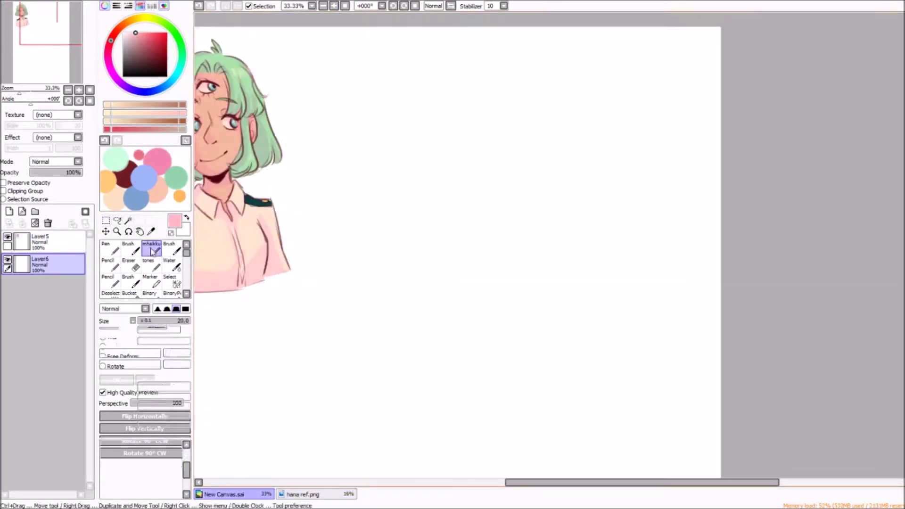
left_click_drag(391, 53, 426, 114)
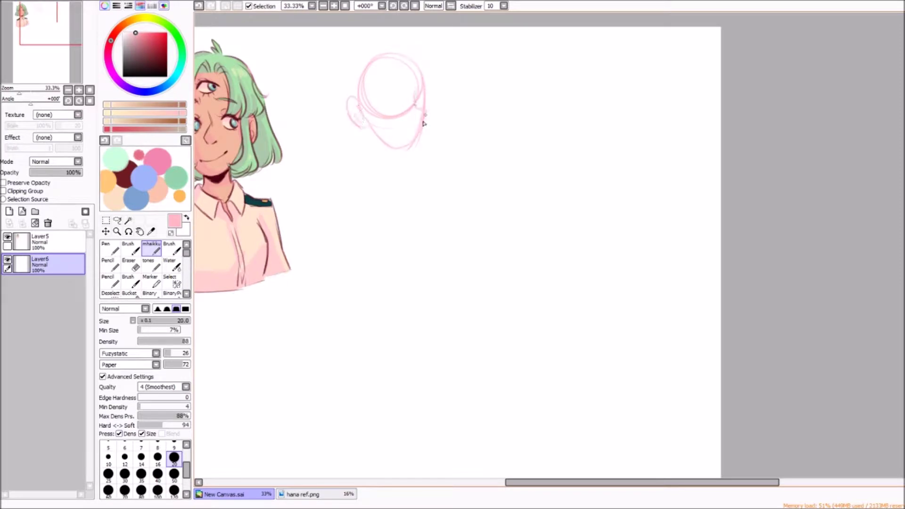
Erase the second head's inner construction lines and draw its eyes, eyebrow, nose and open smiling mouth
key("ctrl+plus")
left_click_drag(325, 73, 307, 90)
key("e")
left_click_drag(330, 142, 443, 301)
left_click_drag(372, 198, 415, 246)
left_click_drag(424, 169, 453, 269)
key("b")
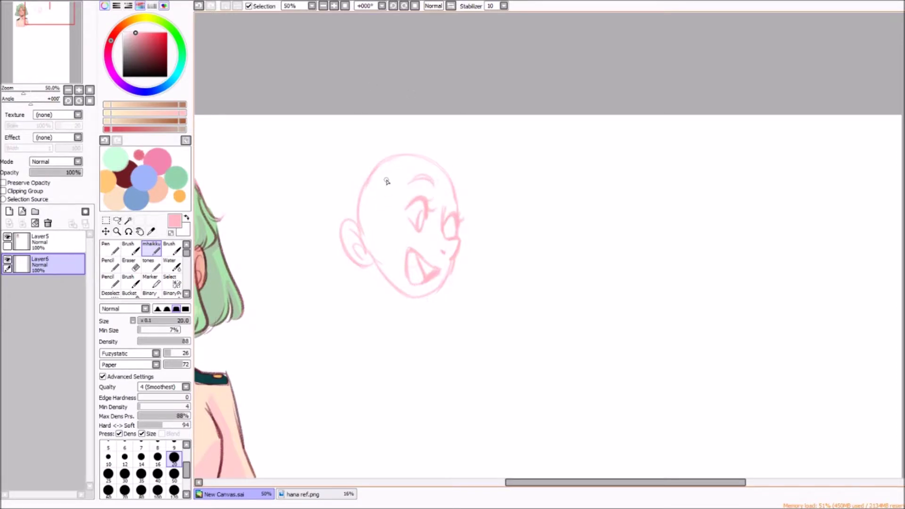
Check hana ref.png and sketch the second character's bangs and hair bun on a new layer
left_click(293, 493)
left_click(224, 494)
mouse_move(348, 151)
left_mouse_down()
mouse_move(390, 147)
mouse_move(430, 208)
mouse_move(356, 169)
mouse_move(363, 141)
mouse_move(378, 183)
left_mouse_up()
key("ctrl+shift+n")
Erase the skull and ear lines beneath the hair on Layer6 and sketch the neck
left_click(40, 285)
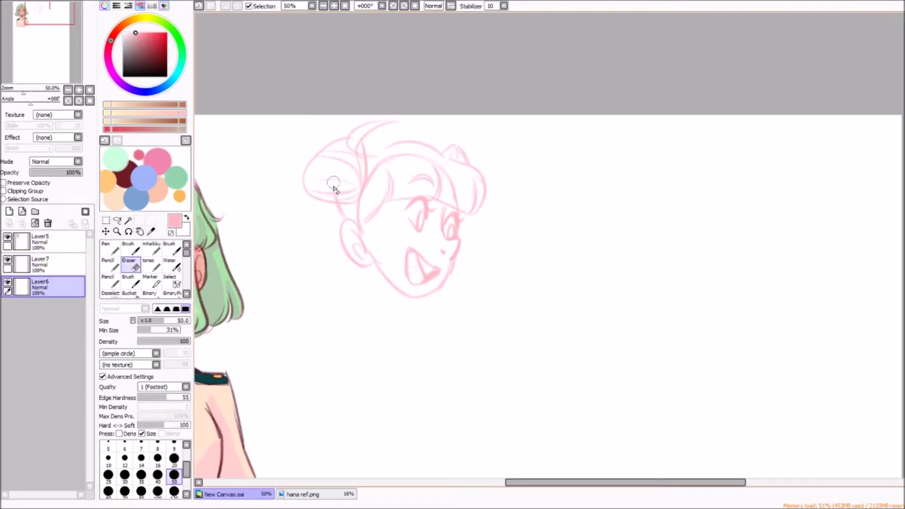
left_click_drag(335, 255, 377, 269)
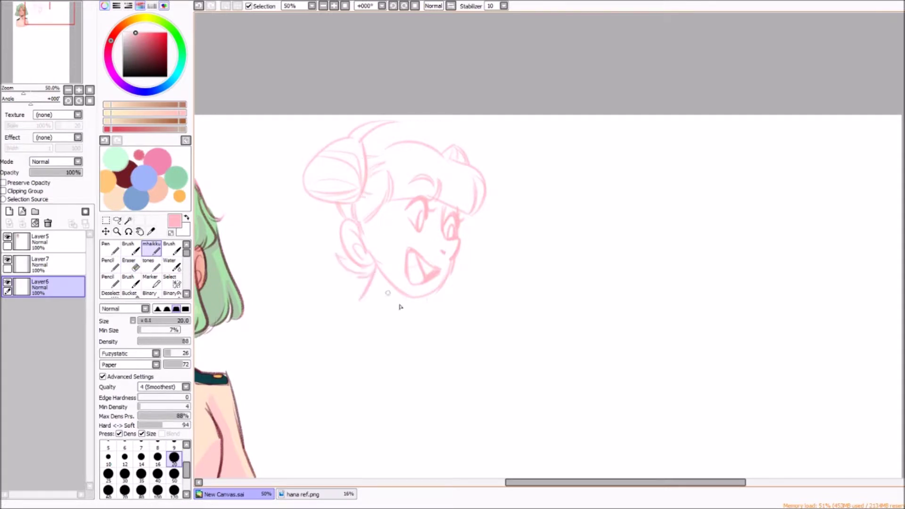
left_click_drag(397, 312, 377, 266)
Sketch a hair ornament with two ball-ended pins above the bangs on a new layer, following hana ref.png
left_click(9, 211)
left_click(301, 494)
left_click(224, 494)
mouse_move(450, 134)
left_mouse_down()
mouse_move(483, 160)
mouse_move(452, 158)
mouse_move(517, 148)
mouse_move(521, 174)
left_mouse_up()
left_click(129, 264)
key("e")
scroll(887, 197, "down", 2)
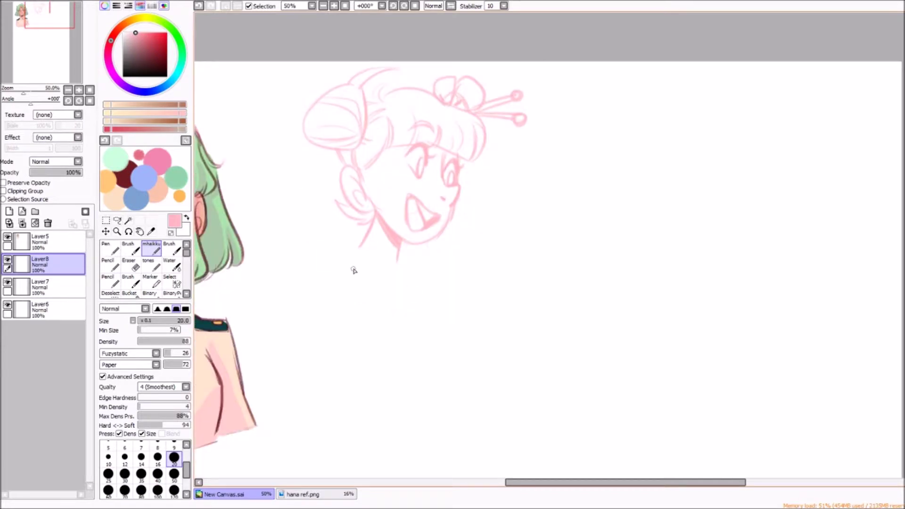
left_click_drag(346, 302, 350, 376)
left_click_drag(352, 343, 361, 390)
mouse_move(307, 351)
left_mouse_down()
mouse_move(325, 407)
mouse_move(457, 372)
left_mouse_up()
left_click_drag(326, 422, 456, 391)
mouse_move(461, 349)
left_mouse_down()
mouse_move(455, 368)
mouse_move(507, 325)
left_mouse_up()
left_click_drag(481, 365, 516, 352)
key("ctrl+z")
key("ctrl+z")
key("ctrl+z")
left_click_drag(455, 301, 458, 377)
mouse_move(450, 337)
left_mouse_down()
mouse_move(471, 324)
mouse_move(467, 279)
left_mouse_up()
key("ctrl+z")
left_click_drag(474, 325, 484, 288)
left_click_drag(491, 309, 485, 382)
key("ctrl+z")
key("ctrl+z")
key("ctrl+z")
key("ctrl+z")
key("ctrl+z")
key("ctrl+z")
key("ctrl+z")
key("ctrl+z")
key("ctrl+z")
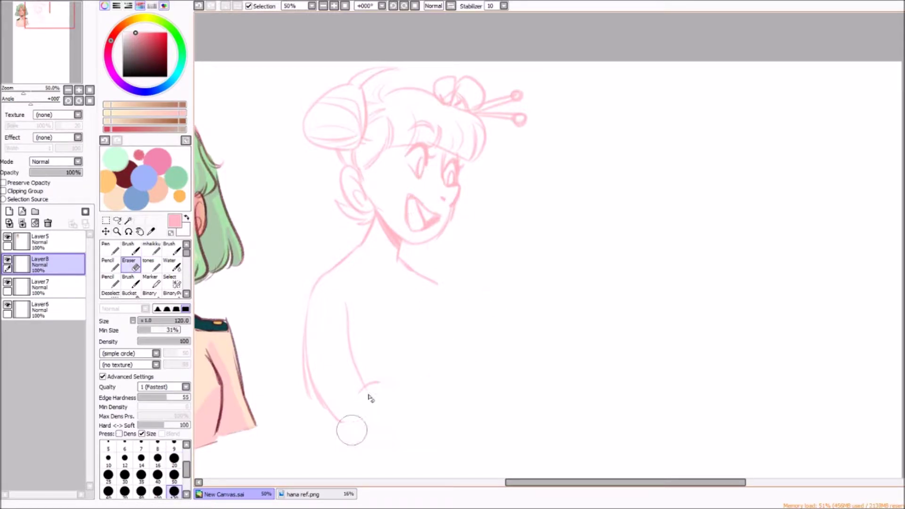
Sketch the second character's near arm with a short sleeve, bent forearm and clenched fist in front of the chest
mouse_move(312, 289)
left_mouse_down()
mouse_move(320, 408)
mouse_move(292, 392)
left_mouse_up()
key("ctrl+z")
left_click_drag(356, 290, 327, 396)
mouse_move(292, 392)
left_mouse_down()
mouse_move(305, 439)
mouse_move(398, 372)
left_mouse_up()
left_click_drag(391, 290, 418, 356)
left_click_drag(409, 339, 406, 367)
Sketch the second character's far torso side, far forearm and shirt neckline, and finish the near sleeve's outline
left_click_drag(441, 283, 453, 370)
mouse_move(471, 299)
left_mouse_down()
mouse_move(486, 337)
mouse_move(472, 414)
left_mouse_up()
left_click_drag(443, 372, 453, 417)
left_click_drag(358, 256, 398, 284)
left_click_drag(304, 283, 289, 365)
left_click_drag(297, 368, 343, 380)
Sketch the second character's raised far fist with fingers, erase stray hand lines and add folds to the near sleeve
left_click_drag(485, 254, 515, 292)
left_click_drag(464, 266, 511, 311)
left_click_drag(460, 290, 486, 335)
left_click_drag(490, 282, 502, 287)
key("e")
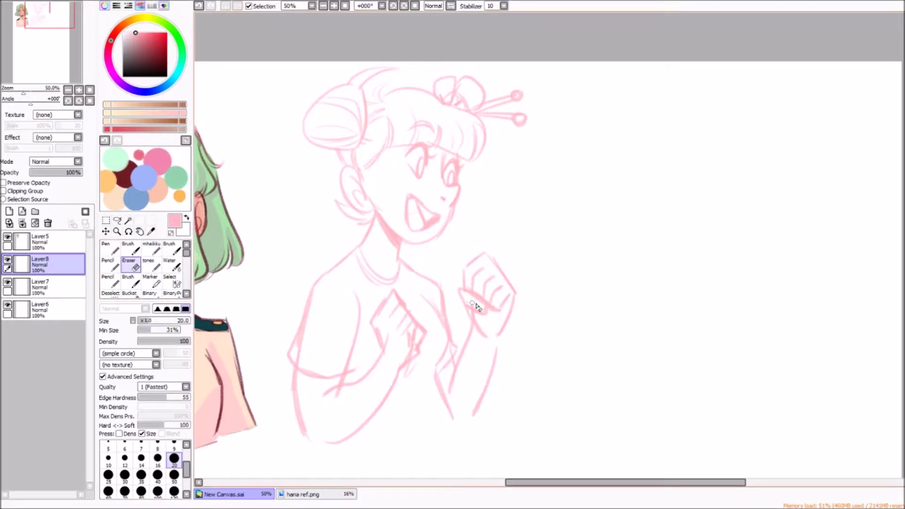
left_click_drag(411, 335, 382, 339)
key("e")
left_click_drag(321, 352, 356, 337)
Sketch the third character's head to the right of the second with a skull circle and jaw, and erase its inner construction lines
left_click_drag(627, 106, 578, 177)
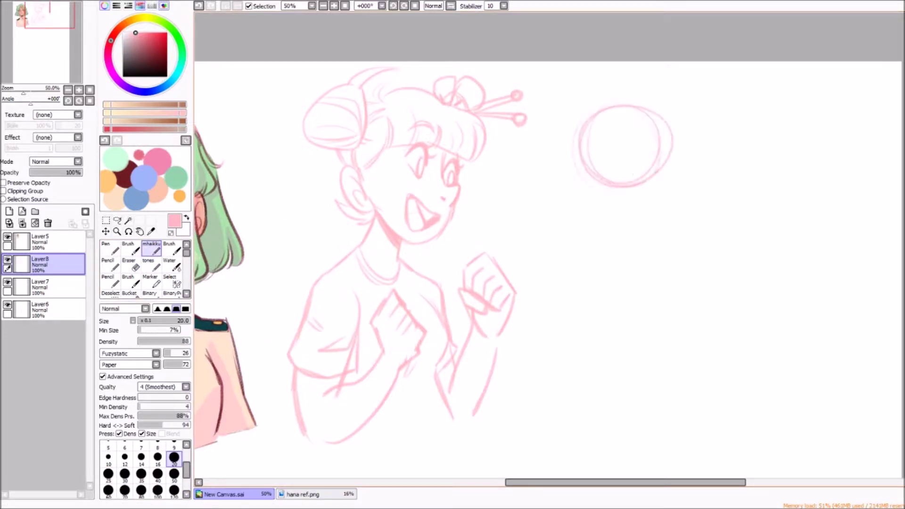
mouse_move(582, 142)
left_mouse_down()
mouse_move(593, 210)
mouse_move(648, 186)
left_mouse_up()
mouse_move(648, 184)
left_mouse_down()
mouse_move(664, 149)
mouse_move(658, 189)
left_mouse_up()
key("e")
mouse_move(659, 155)
left_mouse_down()
mouse_move(632, 188)
mouse_move(590, 176)
left_mouse_up()
left_click_drag(589, 141, 627, 125)
key("e")
Sketch the third character's face profile with a pointed nose, half-closed eye and raised eyebrow
mouse_move(582, 203)
left_mouse_down()
mouse_move(581, 163)
mouse_move(596, 163)
left_mouse_up()
left_click_drag(619, 168, 603, 174)
left_click_drag(591, 138, 624, 147)
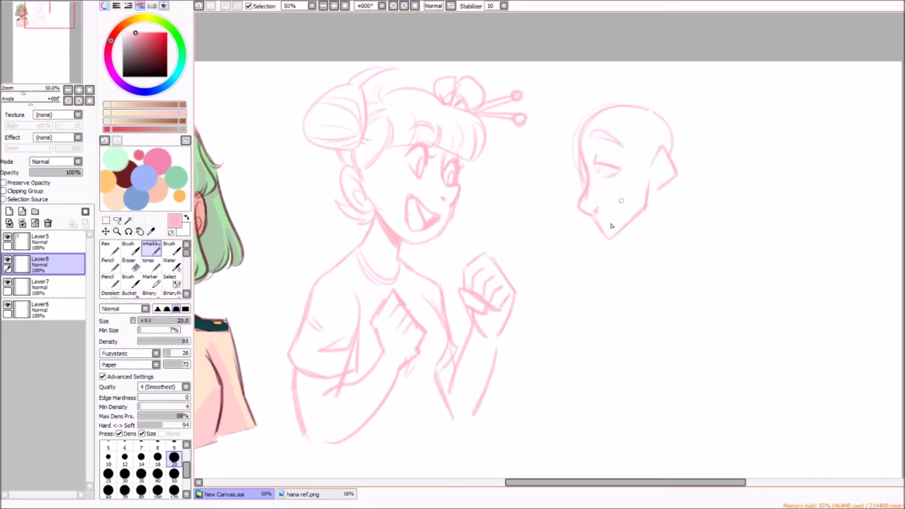
Sketch the third character's spiky hair with long front bangs, a jagged crown and a short nape
left_click_drag(606, 118, 582, 151)
mouse_move(558, 190)
left_mouse_down()
mouse_move(572, 116)
mouse_move(544, 193)
left_mouse_up()
left_click_drag(608, 124, 652, 95)
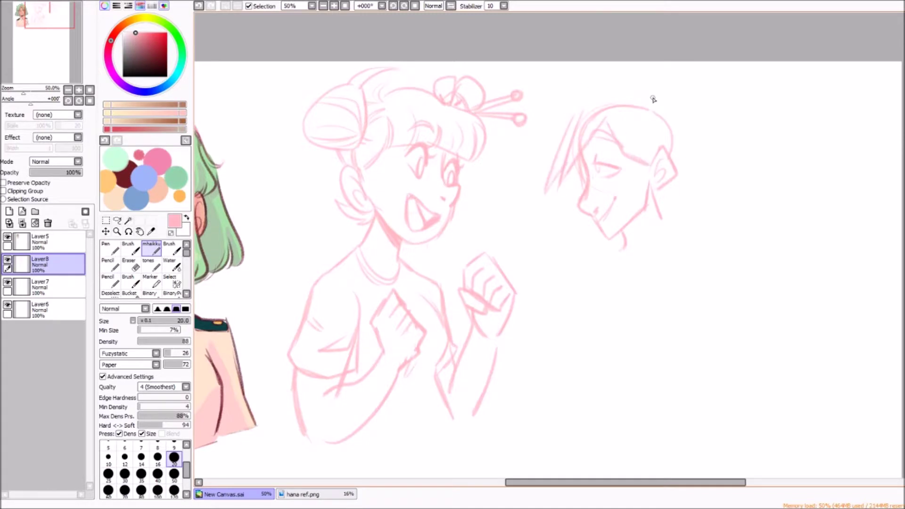
left_click_drag(555, 92, 657, 87)
left_click_drag(566, 92, 551, 147)
left_click_drag(657, 99, 693, 165)
left_click_drag(658, 183, 676, 205)
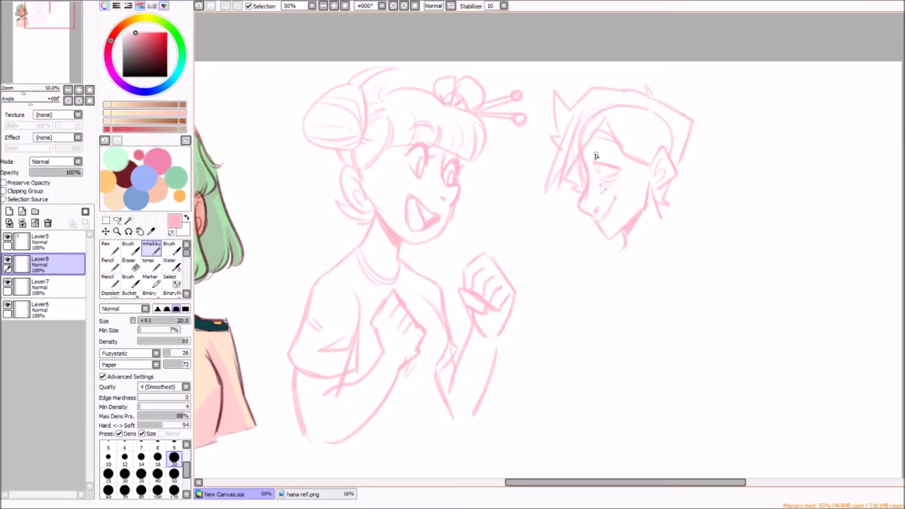
left_click_drag(591, 132, 575, 158)
key("ctrl+z")
left_click_drag(659, 118, 674, 161)
Sketch a scarf wrapped around the third character's neck with one long end hanging down the chest
mouse_move(627, 236)
left_mouse_down()
mouse_move(658, 215)
mouse_move(608, 271)
left_mouse_up()
left_click_drag(679, 231, 620, 290)
left_click_drag(679, 240, 637, 391)
left_click_drag(627, 281, 612, 420)
left_click_drag(641, 377, 636, 415)
Sketch the third character's jacket with a rounded back, bent arm, cuff and front edge
left_click_drag(681, 238, 725, 450)
left_click_drag(707, 332, 677, 406)
left_click_drag(692, 391, 655, 427)
left_click_drag(601, 285, 599, 416)
Finish the second character's far forearm and sketch the shirt's lower edge with a V-shaped stripe
left_click_drag(503, 325, 467, 422)
mouse_move(464, 424)
left_mouse_down()
mouse_move(359, 447)
mouse_move(363, 440)
left_mouse_up()
left_click_drag(446, 421, 377, 414)
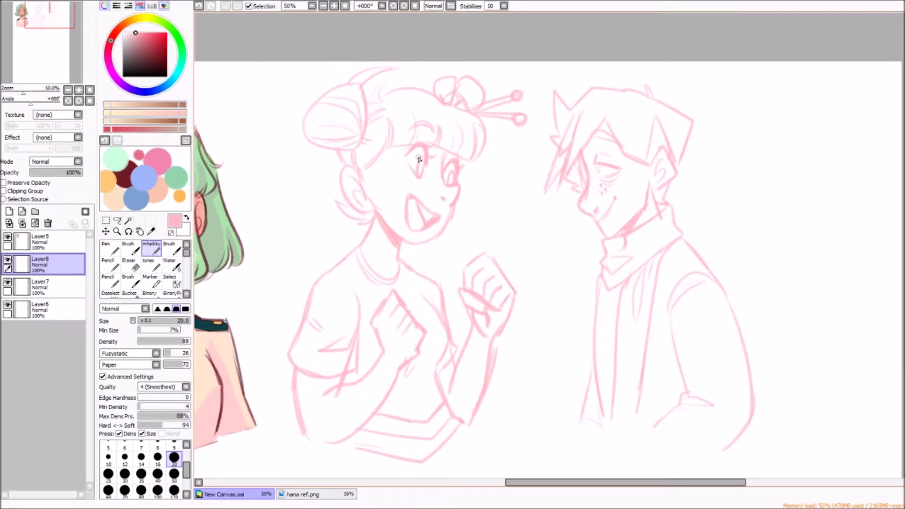
key("e")
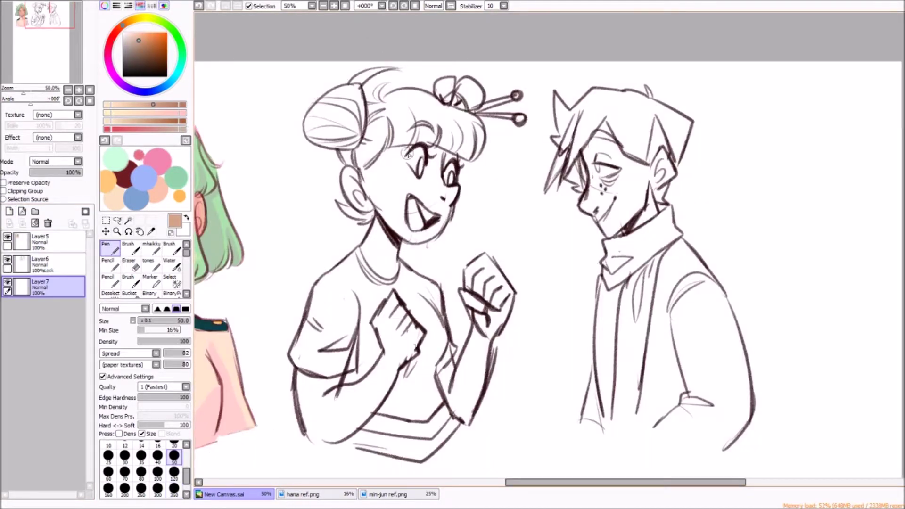
Fill the second character's skin with brown on Layer7 and erase the colour from the eyes and mouth
mouse_move(408, 154)
left_mouse_down()
mouse_move(360, 207)
mouse_move(390, 247)
mouse_move(415, 158)
mouse_move(448, 174)
left_mouse_up()
mouse_move(311, 377)
left_mouse_down()
mouse_move(306, 424)
mouse_move(338, 427)
mouse_move(408, 333)
mouse_move(476, 311)
mouse_move(448, 386)
mouse_move(495, 274)
left_mouse_up()
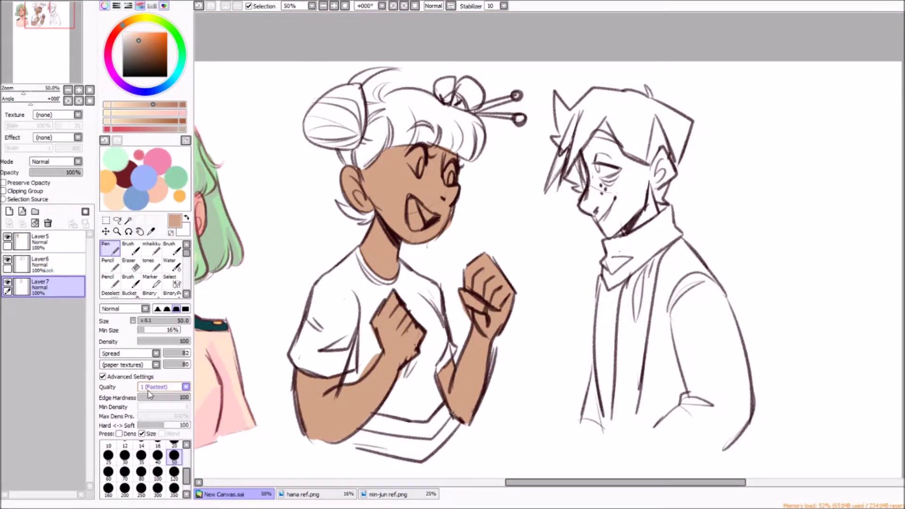
left_click(130, 265)
left_click_drag(411, 205, 427, 227)
left_click_drag(410, 155, 447, 176)
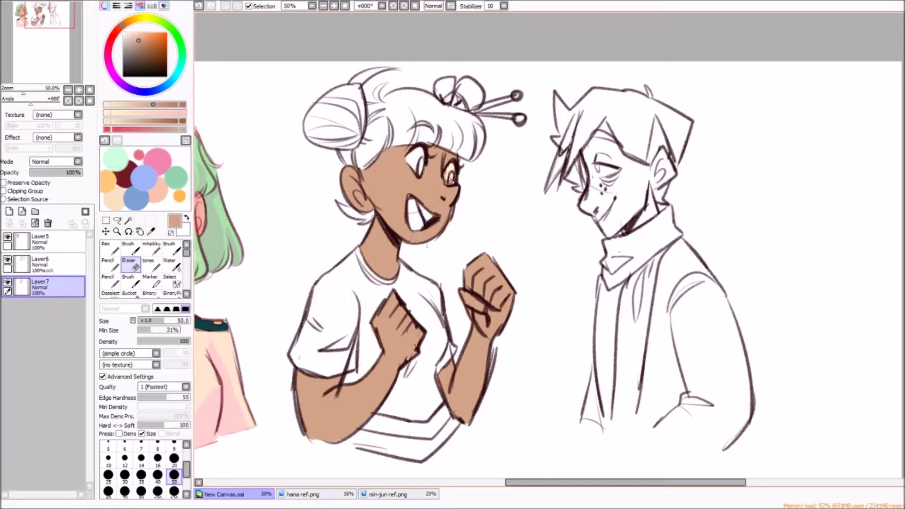
Paint the third character's face and ear on Layer7 with the light skin tone sampled from min-jun ref.png and clean it up
left_click(388, 494)
left_click(344, 94, "alt")
left_click(222, 494)
left_click(40, 287)
left_click(110, 248)
mouse_move(601, 122)
left_mouse_down()
mouse_move(598, 194)
mouse_move(609, 231)
mouse_move(614, 176)
mouse_move(644, 224)
mouse_move(662, 170)
left_mouse_up()
key("e")
left_click(174, 458)
Colour both characters' eye whites on a new layer and their irises purple and red on another, following the reference sheets
left_click(9, 211)
key("n")
left_click(414, 157, "alt")
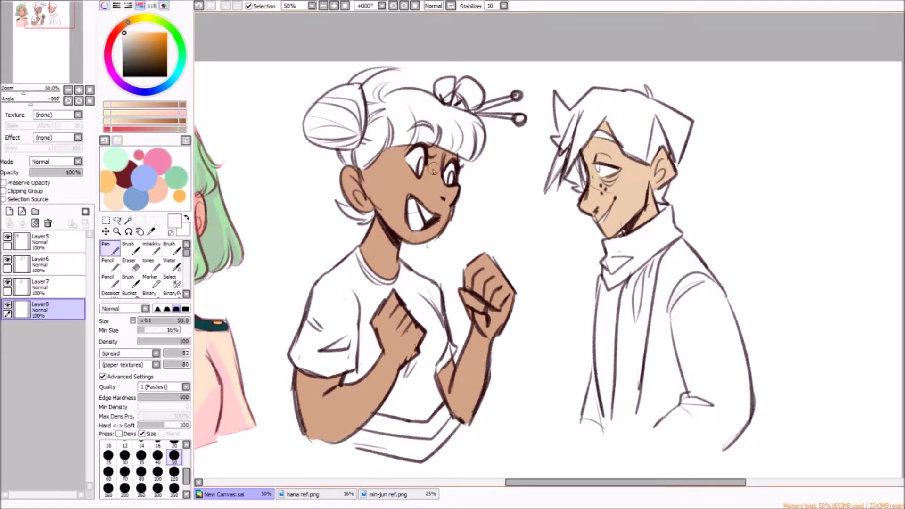
key("ctrl+Tab")
key("ctrl+shift+Tab")
key("ctrl+shift+Tab")
key("ctrl+Tab")
key("ctrl+shift+Tab")
key("ctrl+Tab")
Colour the second character's tongue pink and the hair pins gold on new layers, following the reference sheet
key("ctrl+shift+n")
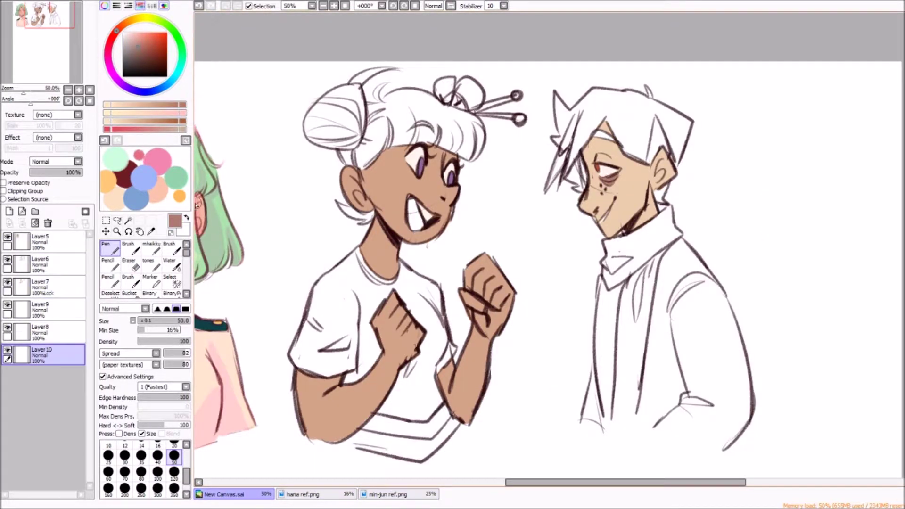
key("ctrl+Tab")
key("ctrl+shift+Tab")
key("ctrl+Tab")
key("ctrl+shift+Tab")
Paint the second character's hair and bun magenta on new Layer12, using hana ref.png for the colour
key("ctrl+shift+n")
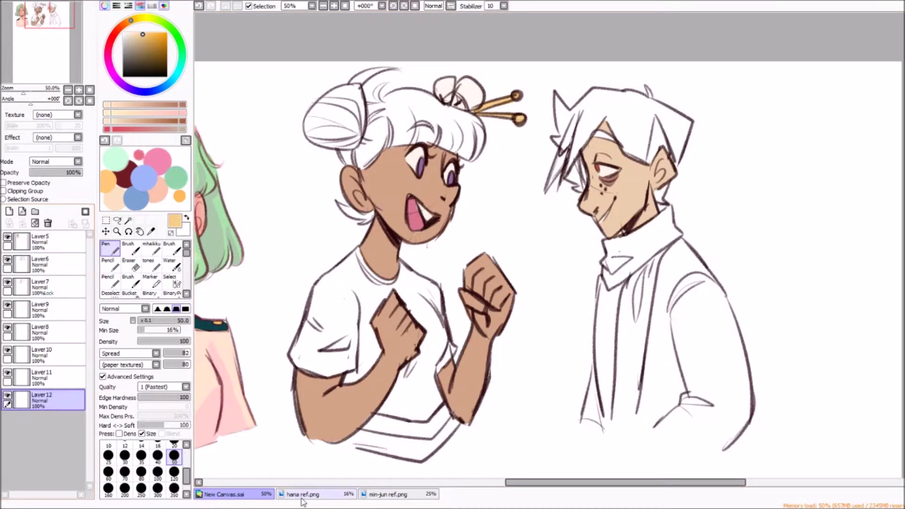
key("ctrl+Tab")
key("ctrl+shift+Tab")
mouse_move(330, 94)
left_mouse_down()
mouse_move(340, 141)
mouse_move(360, 160)
mouse_move(356, 92)
mouse_move(476, 146)
left_mouse_up()
mouse_move(401, 108)
left_mouse_down()
mouse_move(352, 210)
mouse_move(365, 221)
left_mouse_up()
key("e")
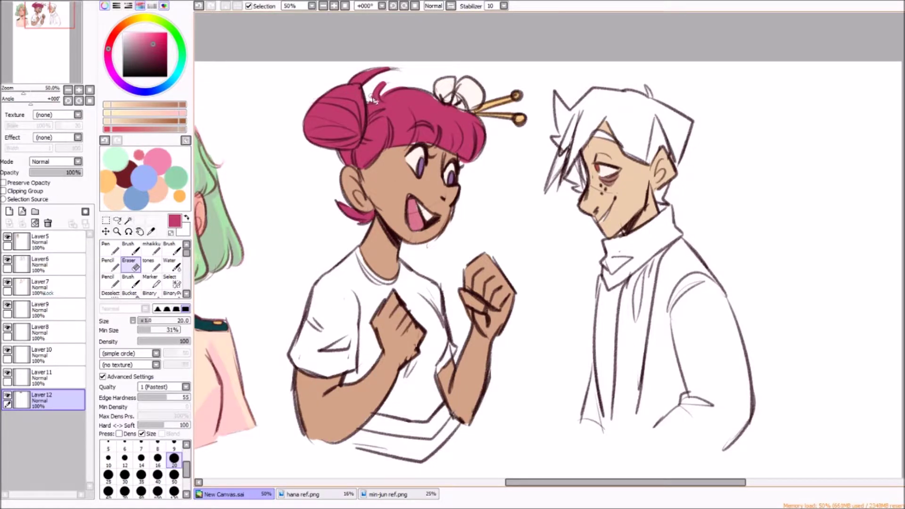
Sample the dark green hair colour from min-jun ref.png and fill the third character's hair on Layer12
key("ctrl+shift+Tab")
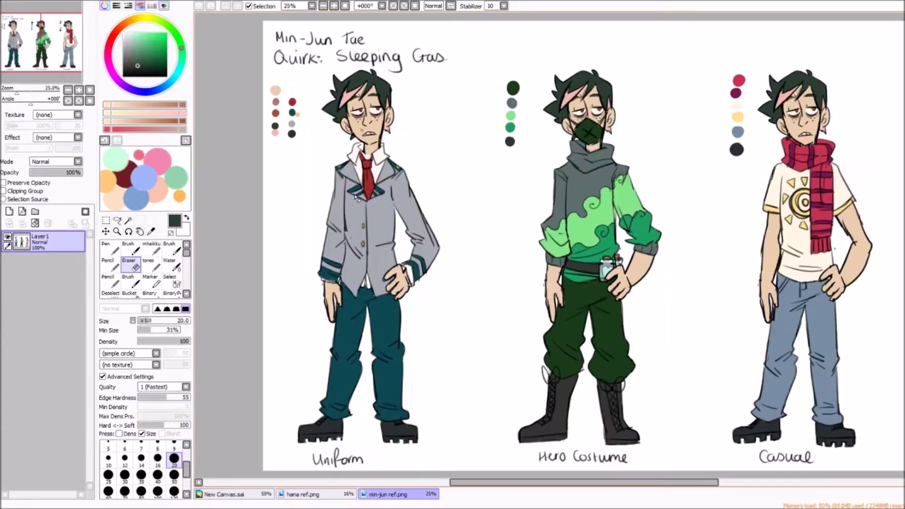
left_click(324, 109, "alt")
key("ctrl+Tab")
key("n")
left_click_drag(570, 137, 546, 188)
left_click_drag(587, 114, 556, 141)
left_click_drag(565, 92, 582, 193)
mouse_move(604, 137)
left_mouse_down()
mouse_move(679, 142)
mouse_move(612, 94)
left_mouse_up()
left_click_drag(674, 113, 646, 89)
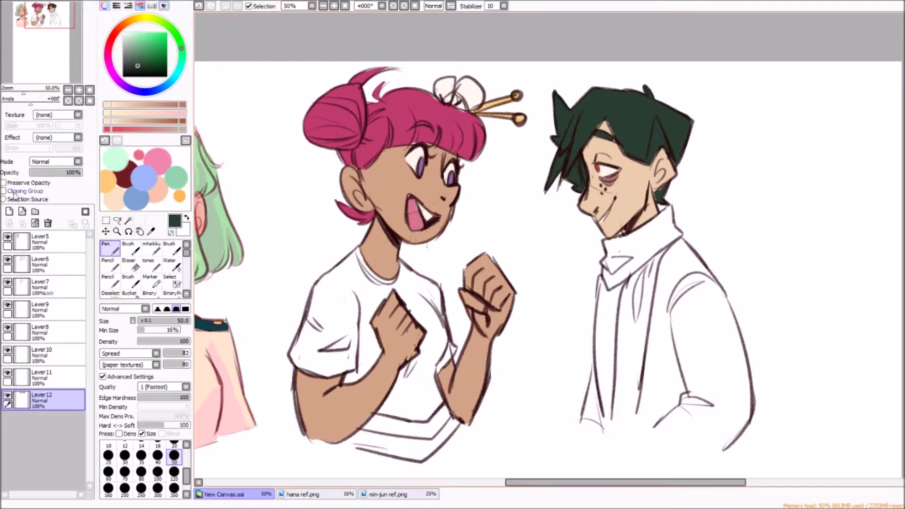
Preserve Layer12's opacity and paint pink streaks into the third character's hair
left_click(4, 183)
left_click(174, 446)
left_click(227, 377, "alt")
left_click_drag(660, 160, 654, 130)
Fill the second character's T-shirt with lavender on new Layer13, using a smaller brush near the edges
left_click(9, 211)
left_click(174, 471)
left_click(133, 37)
mouse_move(349, 254)
left_mouse_down()
mouse_move(357, 267)
mouse_move(329, 302)
mouse_move(321, 358)
mouse_move(415, 330)
left_mouse_up()
key("ctrl+z")
mouse_move(358, 420)
left_mouse_down()
mouse_move(397, 442)
mouse_move(441, 362)
left_mouse_up()
key("bracketleft")
key("bracketleft")
key("bracketleft")
key("bracketleft")
key("bracketleft")
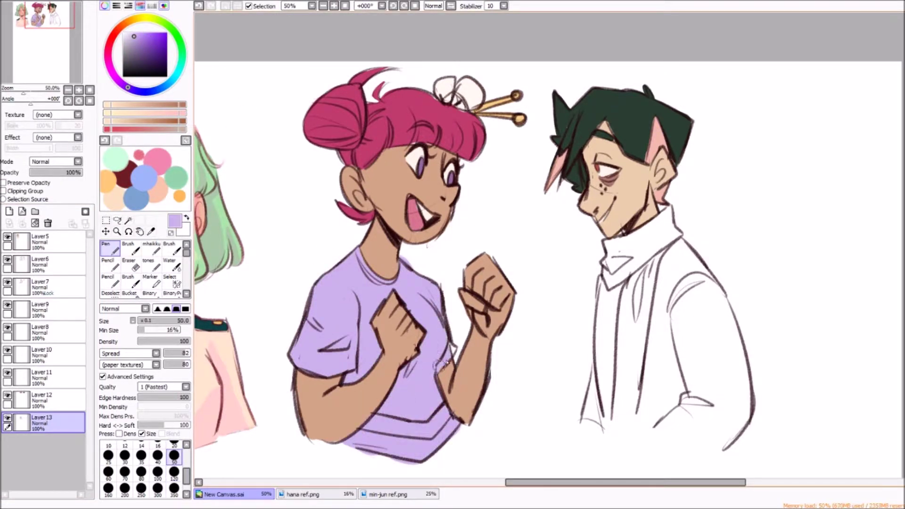
Preserve Layer13's opacity and paint the V-shaped stripe on the second character's shirt light green
left_click(4, 183)
left_click(118, 23)
mouse_move(368, 424)
left_mouse_down()
mouse_move(424, 434)
mouse_move(450, 415)
left_mouse_up()
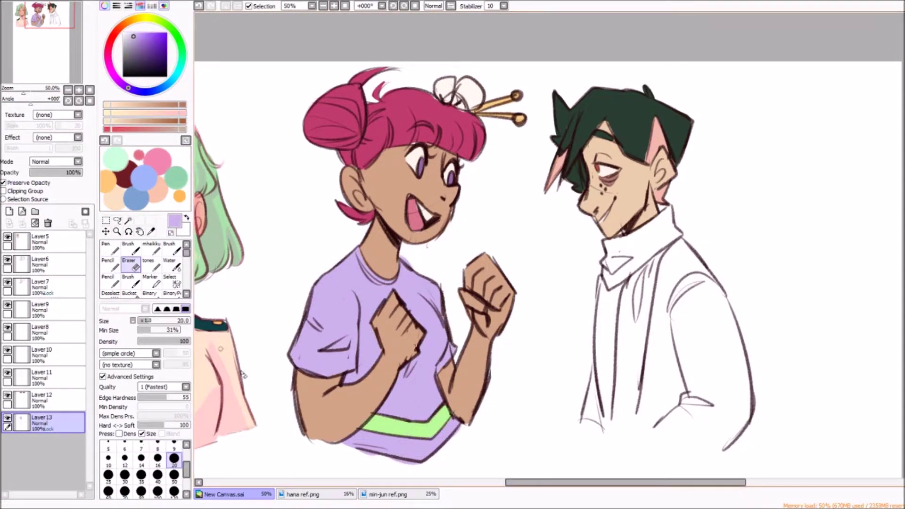
Check min-jun ref.png, turn off Layer13's opacity lock and paint the third character's scarf red
left_click(386, 494)
left_click(222, 494)
left_click(4, 182)
mouse_move(606, 243)
left_mouse_down()
mouse_move(610, 265)
mouse_move(669, 212)
mouse_move(641, 339)
left_mouse_up()
key("ctrl+z")
mouse_move(632, 274)
left_mouse_down()
mouse_move(613, 396)
mouse_move(620, 427)
left_mouse_up()
Fill the third character's jacket with dark grey on new Layer14
left_click(664, 264, "alt")
key("ctrl+shift+n")
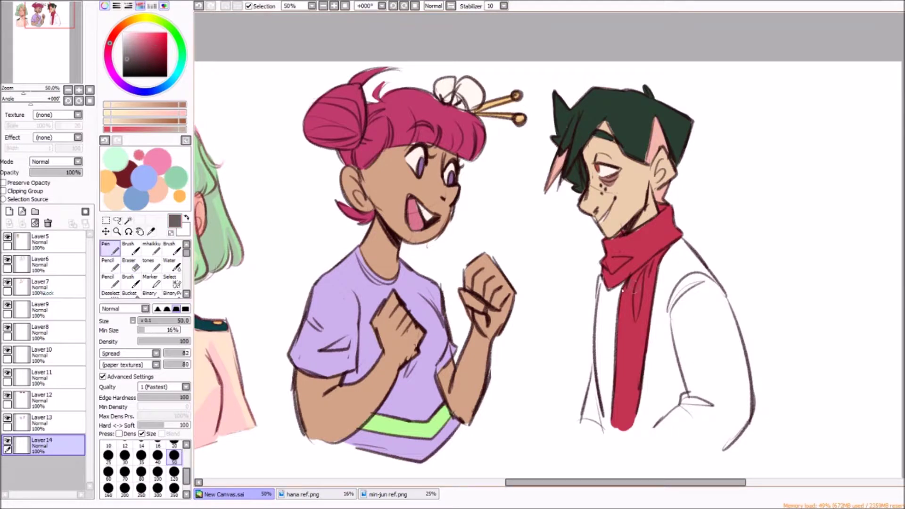
left_click_drag(610, 278, 601, 434)
left_click_drag(684, 249, 721, 349)
left_click_drag(660, 264, 684, 448)
mouse_move(735, 311)
left_mouse_down()
mouse_move(714, 381)
mouse_move(693, 367)
left_mouse_up()
Add a clipping layer above Layer7 and paint orange shading on the second character's face, neck, arms and fists
left_click(47, 287)
left_click(9, 211)
left_click(4, 191)
left_click(109, 180)
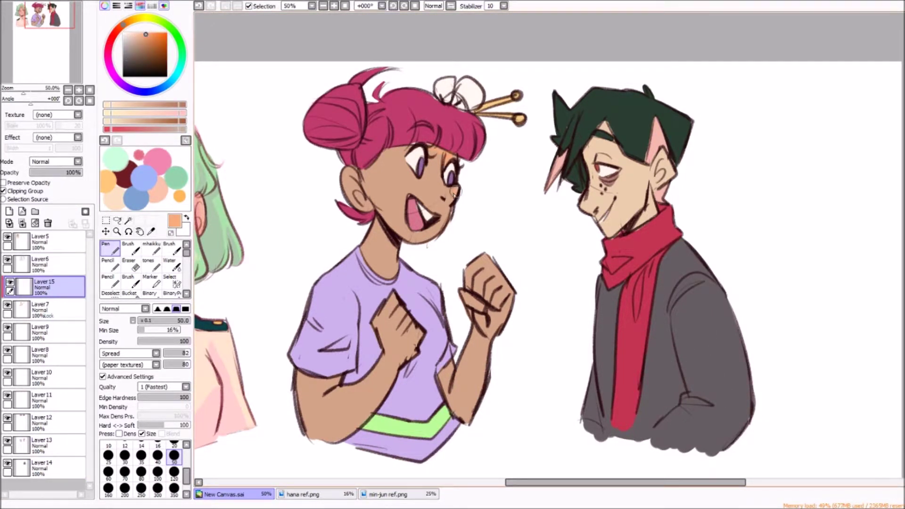
left_click_drag(511, 297, 471, 415)
left_click_drag(405, 302, 325, 438)
left_click_drag(316, 387, 394, 235)
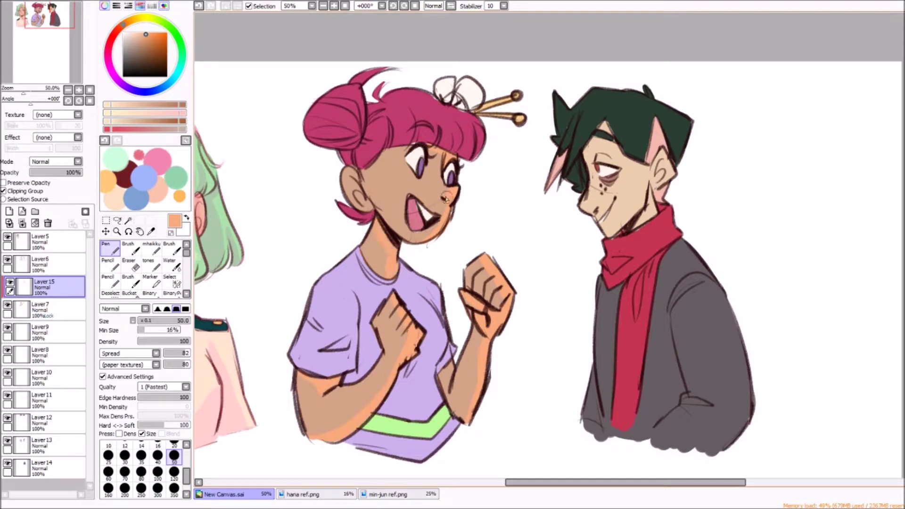
Paint orange shading on the third character's neck and ear, and make Layer10 the working layer
left_click_drag(653, 188, 627, 233)
left_click_drag(669, 151, 657, 183)
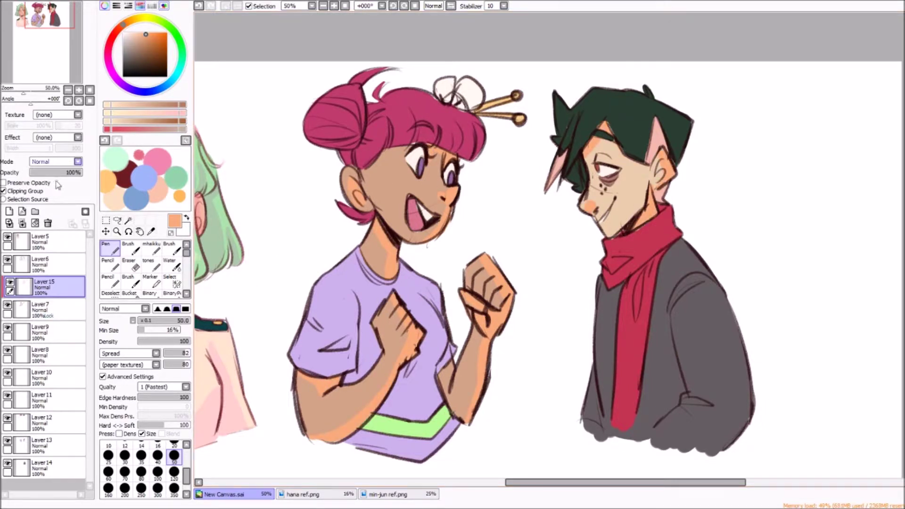
left_click_drag(47, 285, 47, 356)
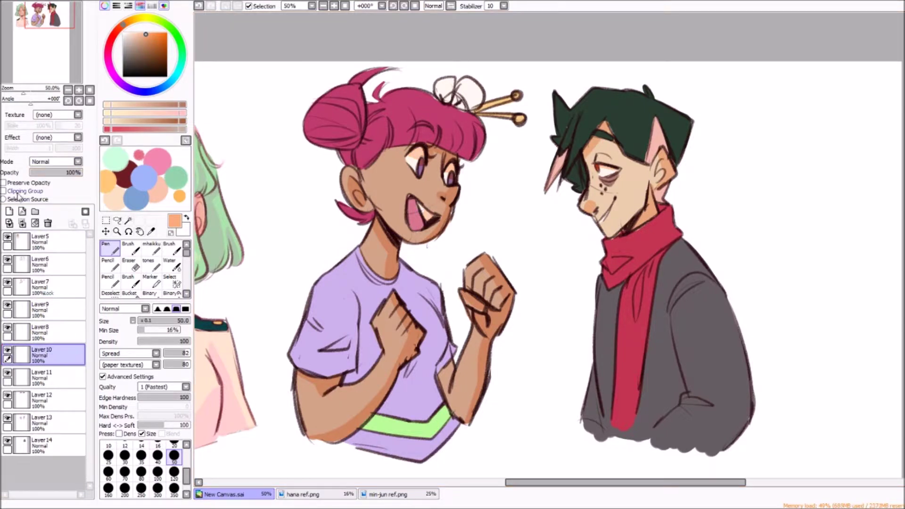
Paint orange shading on the second and third characters' hair on a clipping layer above Layer12
left_click_drag(47, 356, 47, 402)
mouse_move(346, 91)
left_mouse_down()
mouse_move(330, 137)
mouse_move(314, 123)
left_mouse_up()
left_click_drag(339, 202, 367, 221)
left_click_drag(394, 118, 391, 146)
mouse_move(585, 123)
left_mouse_down()
mouse_move(561, 165)
mouse_move(578, 188)
left_mouse_up()
left_click_drag(686, 115, 674, 165)
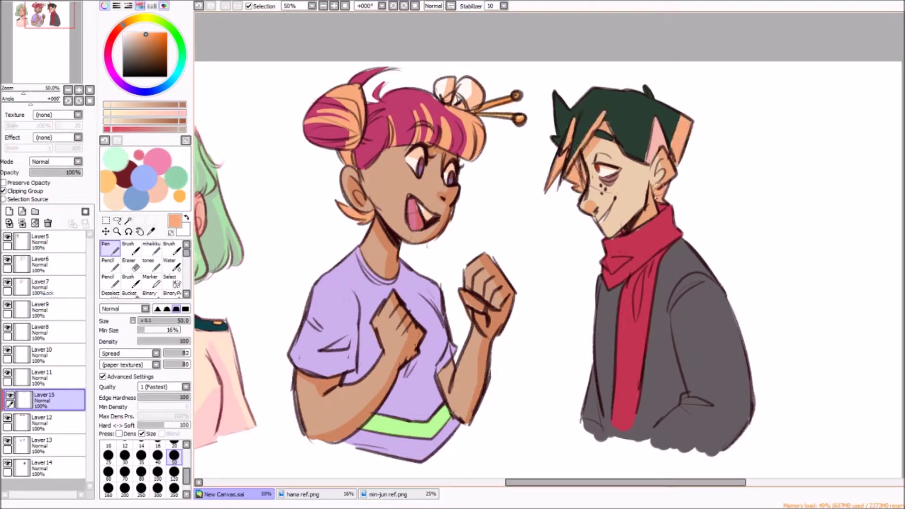
left_click_drag(669, 89, 646, 151)
left_click_drag(558, 85, 556, 146)
Set the hair shading layer to Multiply at 69% opacity and merge it down into Layer12
scroll(54, 161, "down", 1)
left_click(66, 172)
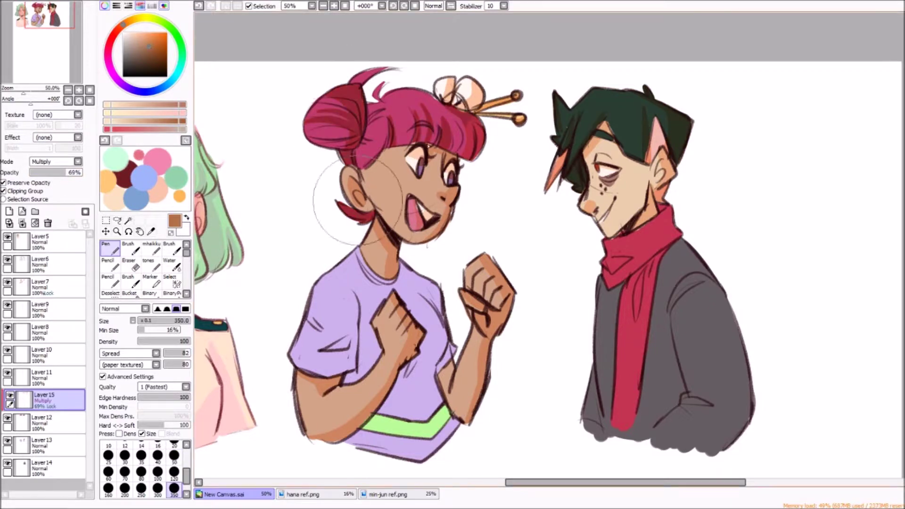
key("ctrl+e")
Paint pale highlights on the second and third characters' hair and make Layer13 the working layer
key("b")
left_click(129, 104)
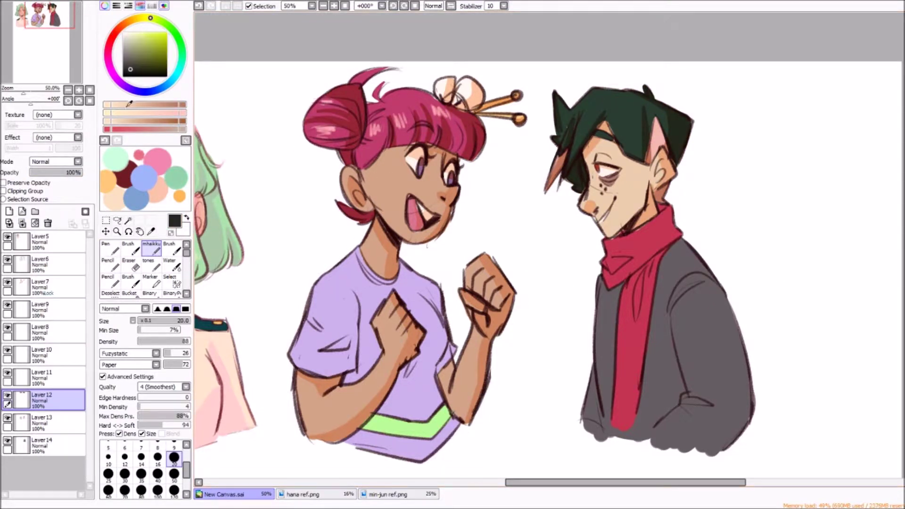
left_click(47, 421)
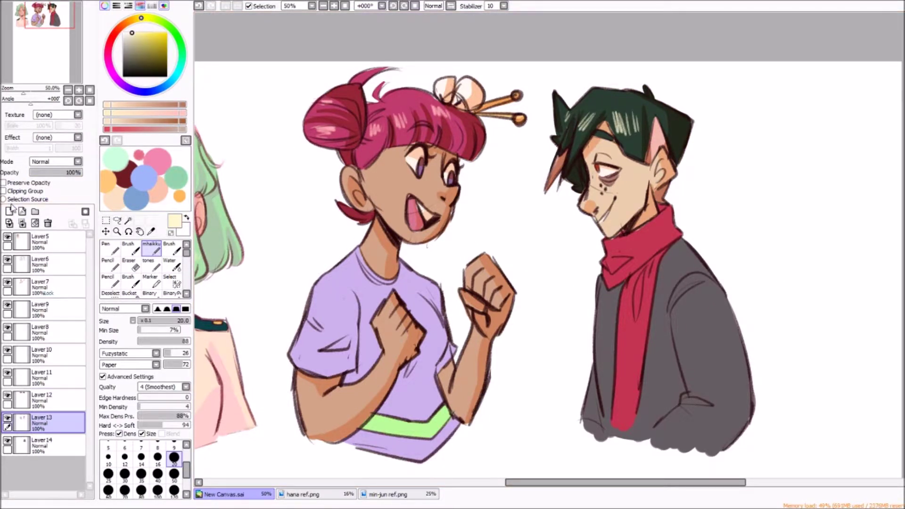
Paint orange shading on the purple shirt and red scarf on a new clipping layer above Layer13, set to Multiply
left_click(179, 194)
left_click(9, 211)
left_click(110, 247)
left_click(3, 191)
left_click_drag(406, 290, 443, 364)
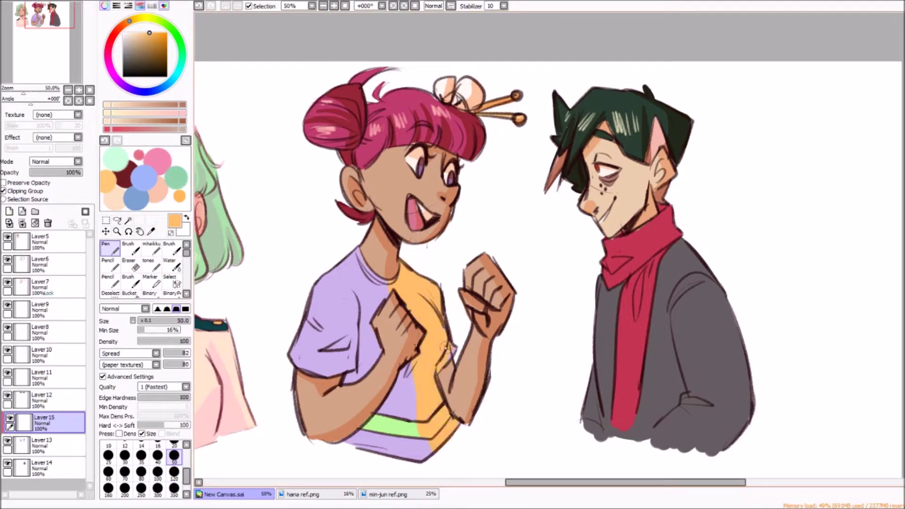
mouse_move(607, 266)
left_mouse_down()
mouse_move(688, 232)
mouse_move(637, 283)
mouse_move(599, 292)
left_mouse_up()
left_click(54, 161)
left_click(64, 185)
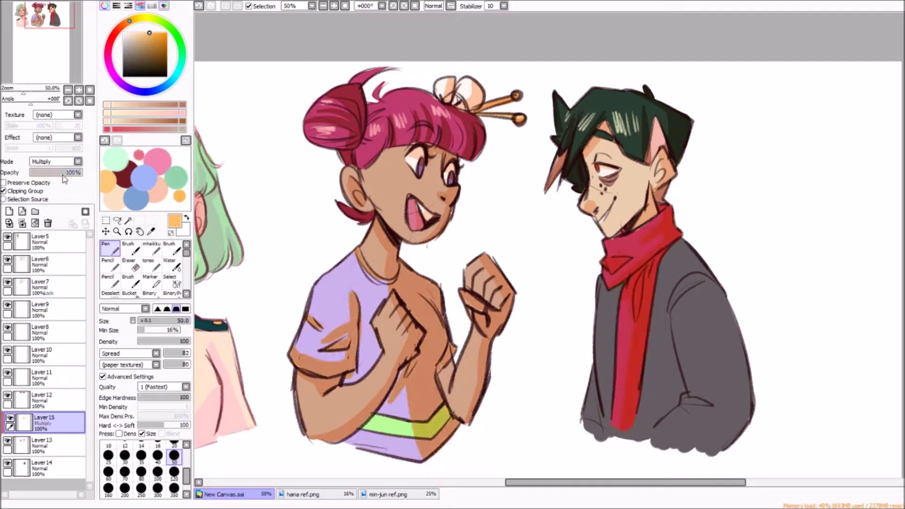
Shade the third character's jacket in orange on a clipping layer above Layer14, set to Multiply with reduced opacity
left_click_drag(45, 421, 45, 444)
left_click(54, 161)
left_click(47, 168)
mouse_move(679, 255)
left_mouse_down()
mouse_move(726, 424)
mouse_move(688, 306)
mouse_move(677, 382)
mouse_move(660, 264)
mouse_move(650, 377)
mouse_move(591, 425)
mouse_move(608, 283)
left_mouse_up()
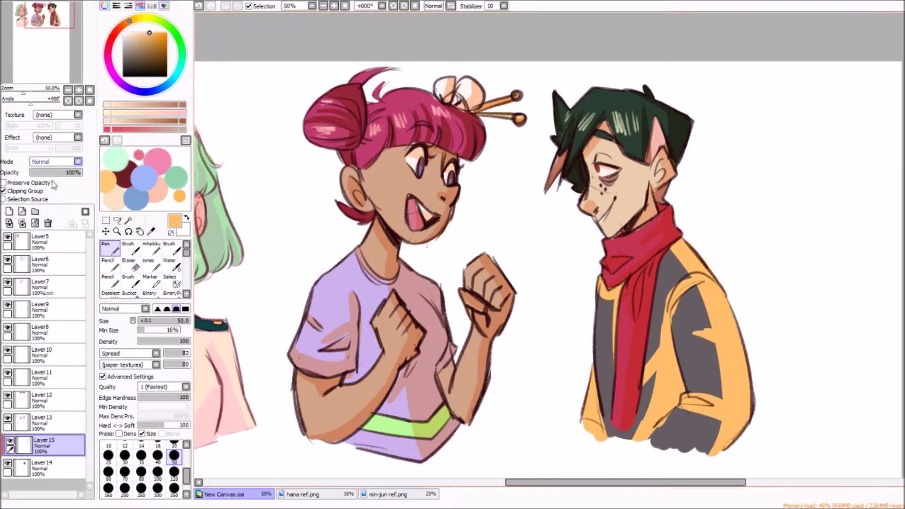
left_click(56, 162)
left_click(64, 186)
left_click_drag(78, 172, 66, 172)
Merge all the character layers into one layer and choose purple as the sketching color
left_click(45, 264, "shift")
left_click(22, 223)
left_click(150, 179)
key("minus")
left_click(142, 490)
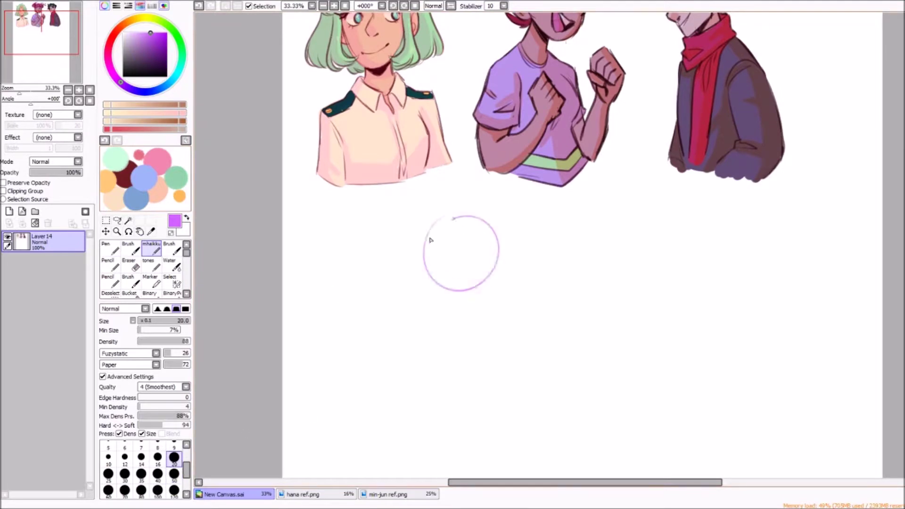
Sketch two side-by-side heads with ears and necks in purple below the finished portraits, erasing stray lines
key("ctrl+z")
left_click_drag(485, 220, 483, 221)
mouse_move(423, 242)
left_mouse_down()
mouse_move(468, 286)
mouse_move(511, 275)
left_mouse_up()
mouse_move(450, 269)
left_mouse_down()
mouse_move(378, 289)
mouse_move(459, 306)
left_mouse_up()
key("e")
mouse_move(398, 264)
left_mouse_down()
mouse_move(448, 291)
mouse_move(507, 277)
left_mouse_up()
key("b")
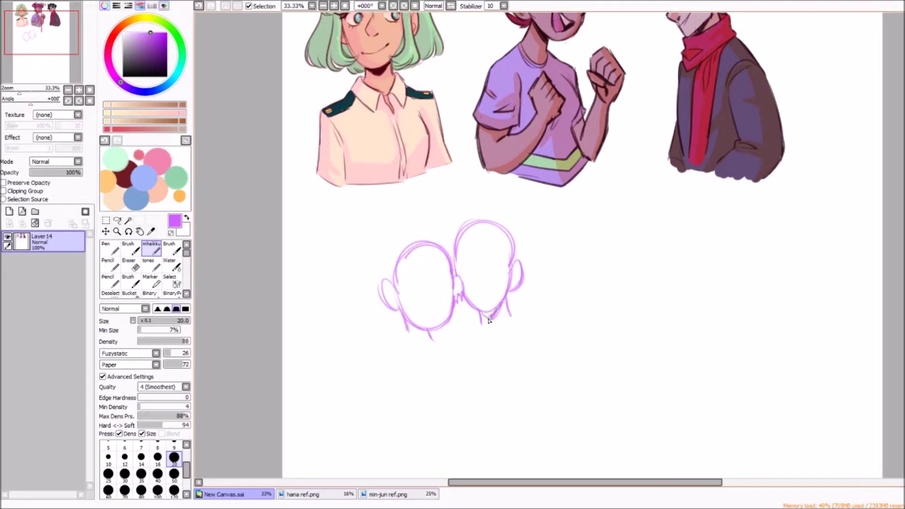
Sketch the chin shadow of the taller figure and both figures' shoulders and bent arms
left_click_drag(480, 313, 498, 322)
scroll(489, 320, "down", 3)
left_click_drag(511, 231, 524, 360)
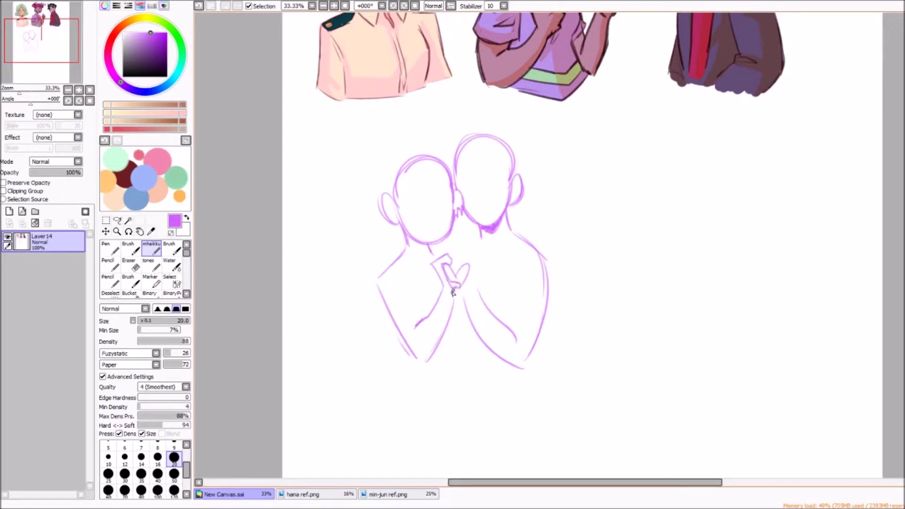
Erase the rough hands between the two figures and redraw them clasped together
key("e")
left_click_drag(461, 291, 451, 279)
key("b")
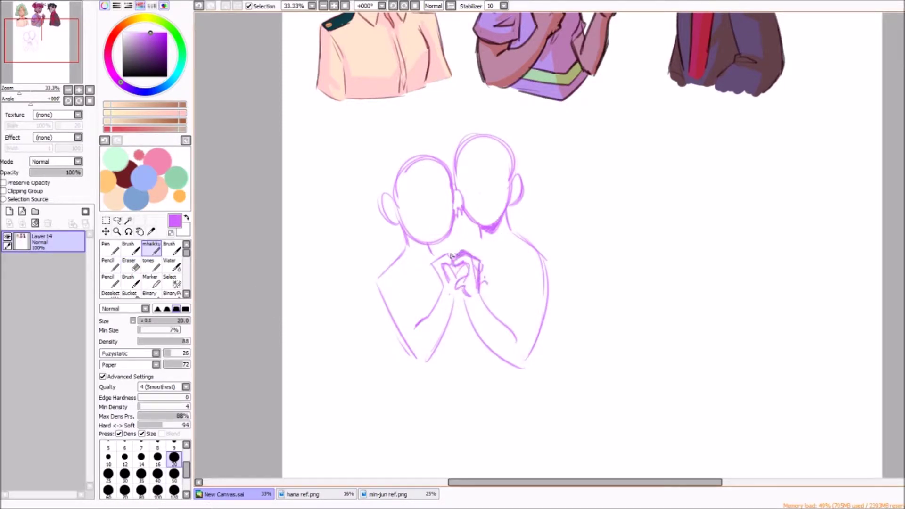
key("e")
left_click_drag(451, 255, 468, 277)
key("b")
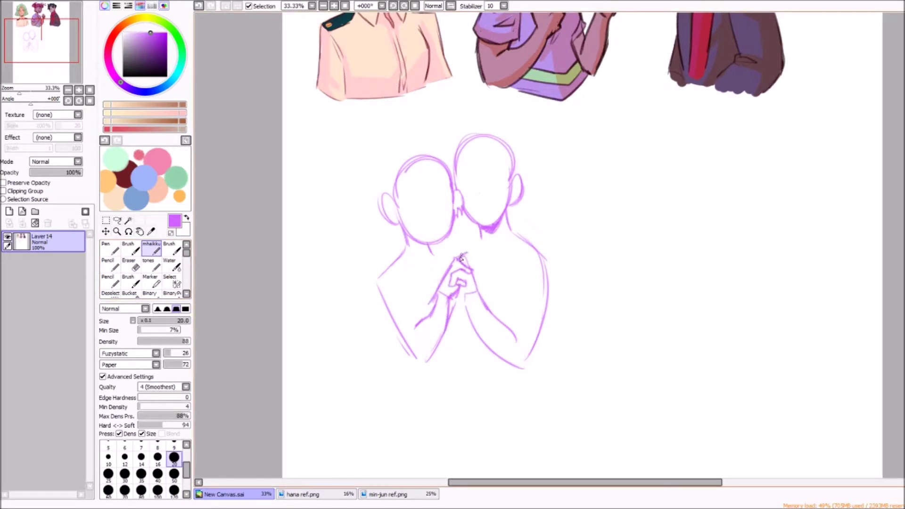
Erase and redraw the shorter figure's forearm and add the inner arm line of the taller figure
key("e")
left_click_drag(443, 302, 424, 355)
key("b")
left_click_drag(417, 320, 396, 361)
left_click_drag(457, 296, 421, 359)
scroll(413, 256, "up", 1)
left_click_drag(400, 325, 391, 370)
left_click_drag(492, 269, 477, 356)
Sketch smiling faces on both figures, with stitches on the shorter one, and give the taller one a collared, ruffle-sleeved shirt
scroll(348, 174, "up", 1)
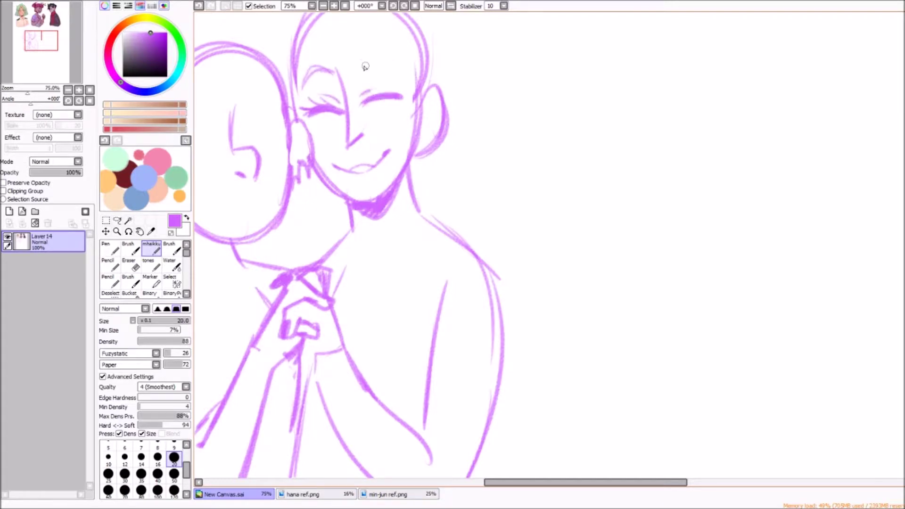
scroll(480, 467, "left", 2)
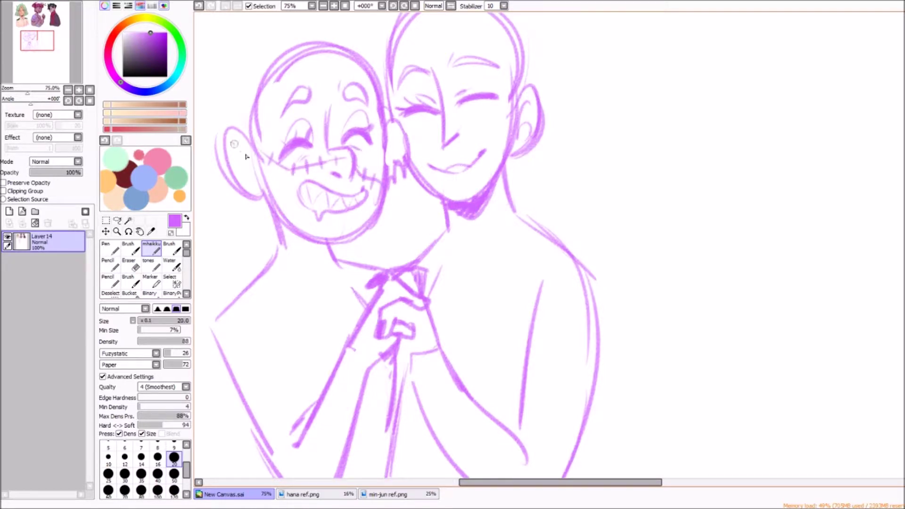
mouse_move(512, 212)
left_mouse_down()
mouse_move(440, 264)
mouse_move(499, 290)
left_mouse_up()
mouse_move(542, 236)
left_mouse_down()
mouse_move(650, 391)
mouse_move(526, 405)
left_mouse_up()
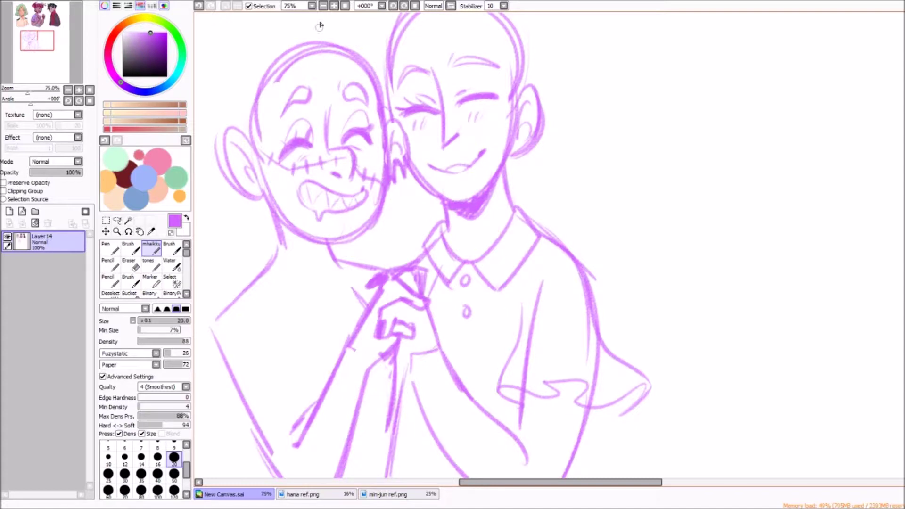
Sketch the shorter figure's parted hair and long tied ponytail on a new layer
scroll(352, 81, "down", 1)
key("ctrl+shift+n")
left_click_drag(415, 117, 411, 185)
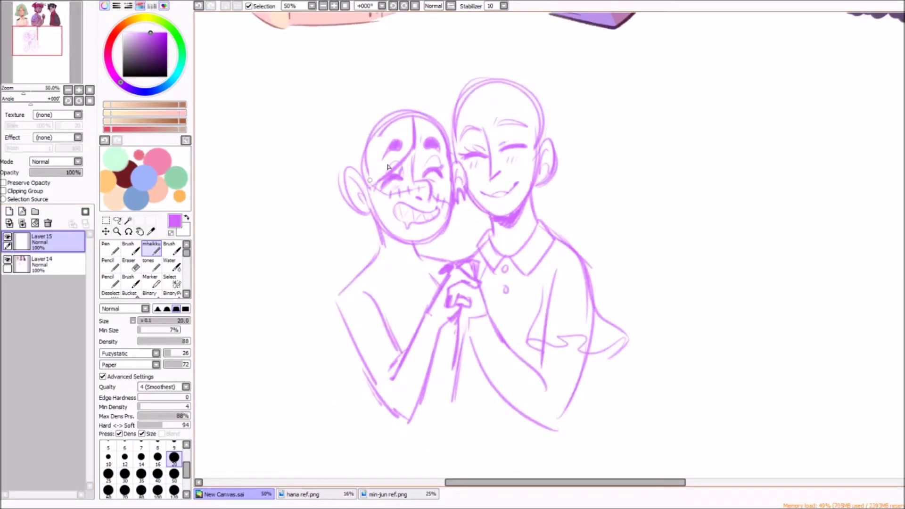
left_click_drag(344, 135, 339, 243)
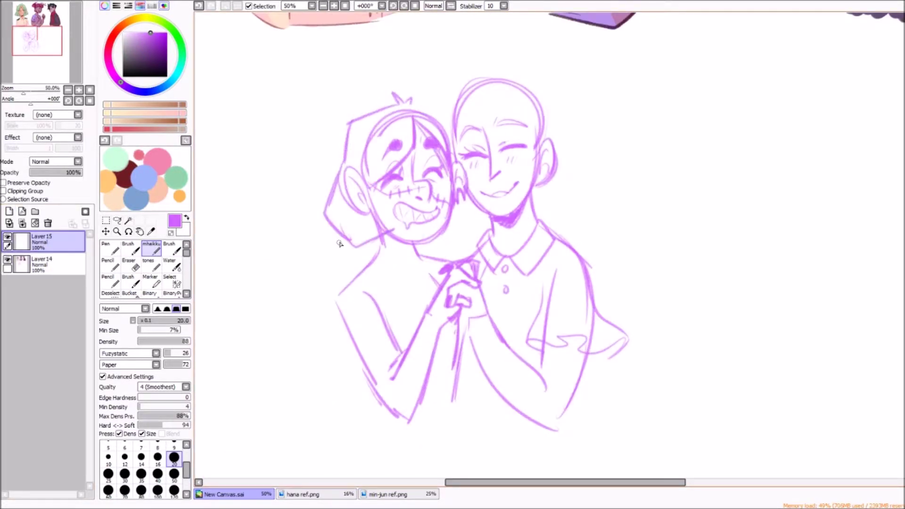
mouse_move(457, 201)
left_mouse_down()
mouse_move(319, 363)
mouse_move(449, 242)
left_mouse_up()
left_click_drag(352, 241, 316, 436)
left_click_drag(321, 362, 313, 401)
Erase the shorter figure's head outline under the hair on Layer14 and return to Layer15
key("e")
left_click(42, 263)
mouse_move(372, 174)
left_mouse_down()
mouse_move(409, 115)
mouse_move(445, 151)
left_mouse_up()
left_click(42, 240)
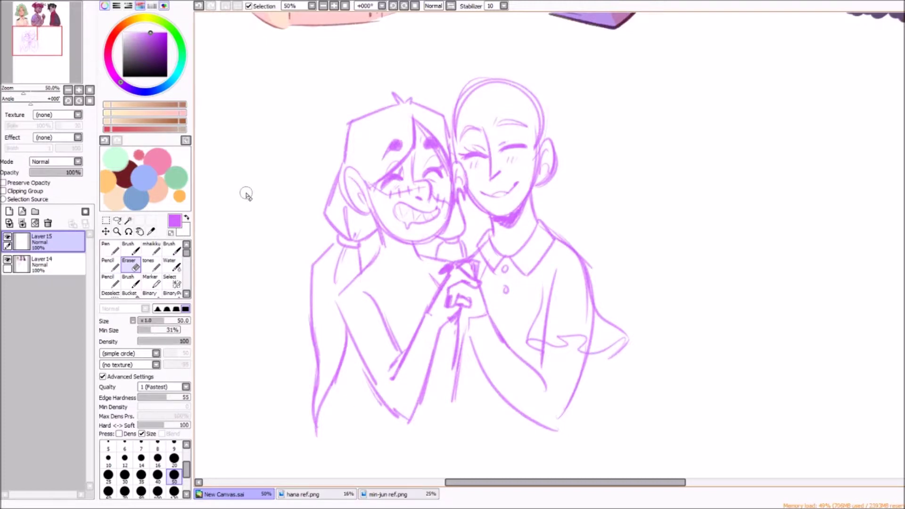
Sketch the taller figure's wavy hair with a long curling lock blowing away from the head
key("b")
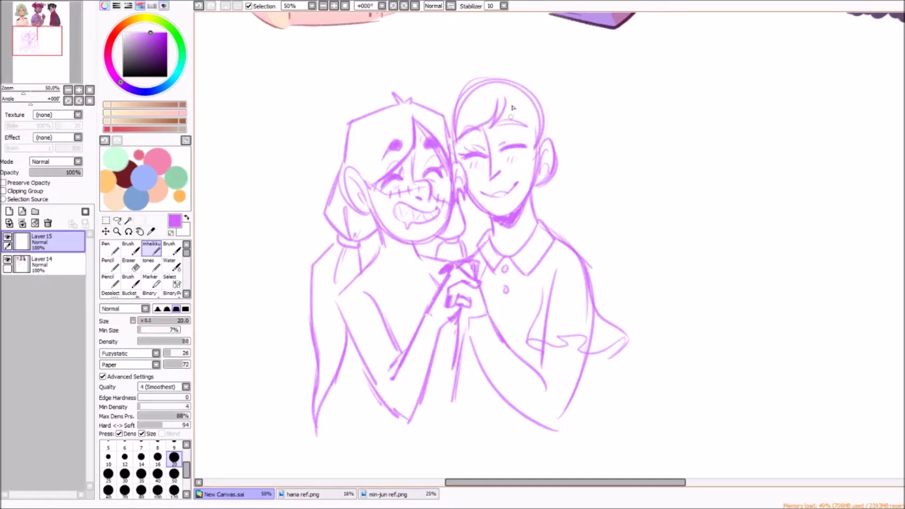
left_click_drag(522, 75, 426, 101)
mouse_move(530, 78)
left_mouse_down()
mouse_move(566, 115)
mouse_move(625, 141)
mouse_move(709, 141)
left_mouse_up()
left_click_drag(662, 106, 681, 88)
left_click_drag(612, 121, 531, 202)
Erase the taller figure's head outline under the hair on Layer14
left_click(47, 264)
key("e")
mouse_move(499, 83)
left_mouse_down()
mouse_move(537, 125)
mouse_move(554, 165)
left_mouse_up()
Add sleeve ruffle folds, the shorter figure's collar and cuff, and the lower edges of both shirts
key("b")
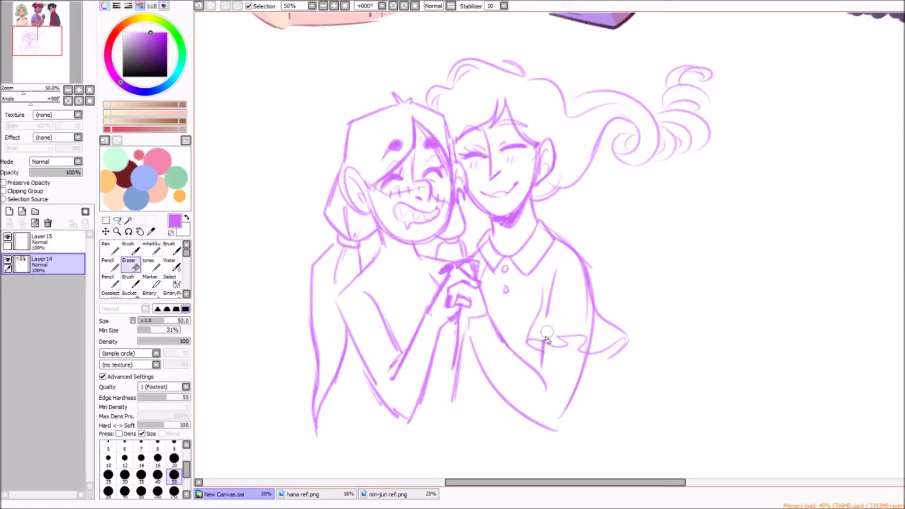
left_click_drag(569, 289, 587, 311)
left_click_drag(611, 358, 587, 365)
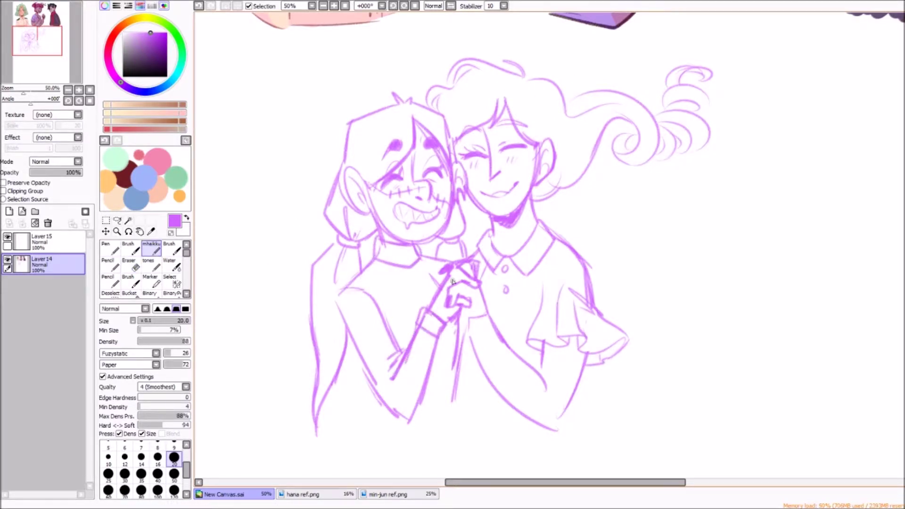
left_click_drag(461, 344, 459, 386)
mouse_move(328, 425)
left_mouse_down()
mouse_move(383, 451)
mouse_move(455, 440)
left_mouse_up()
left_click_drag(462, 330, 463, 433)
left_click_drag(597, 405, 500, 426)
Merge the hair layer with the sketch and recolor the couple's lines dark purple
key("minus")
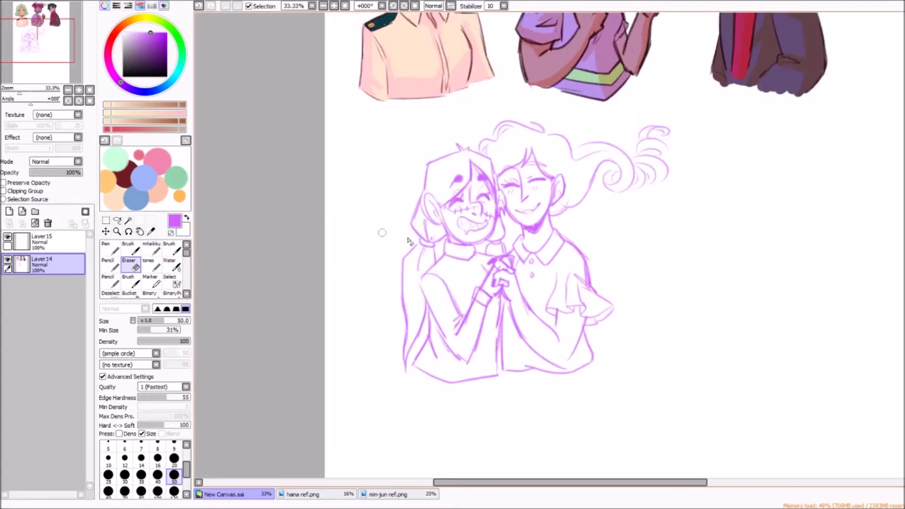
key("ctrl+e")
left_click_drag(269, 229, 659, 165)
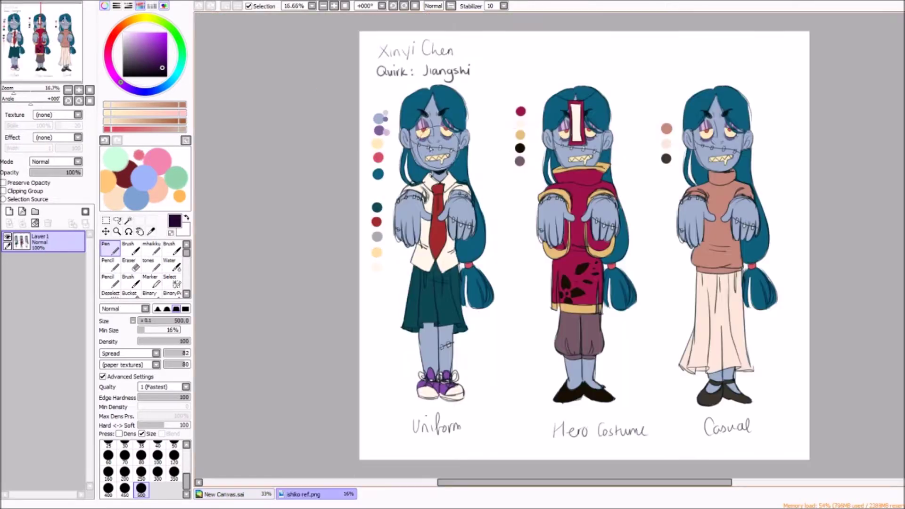
Back on the main canvas, fill the shorter figure's face, ear and hand with greyish blue on new Layer15 beneath the lines
left_click(224, 494)
left_click(9, 211)
mouse_move(424, 132)
left_mouse_down()
mouse_move(382, 187)
mouse_move(438, 236)
mouse_move(391, 240)
mouse_move(445, 320)
left_mouse_up()
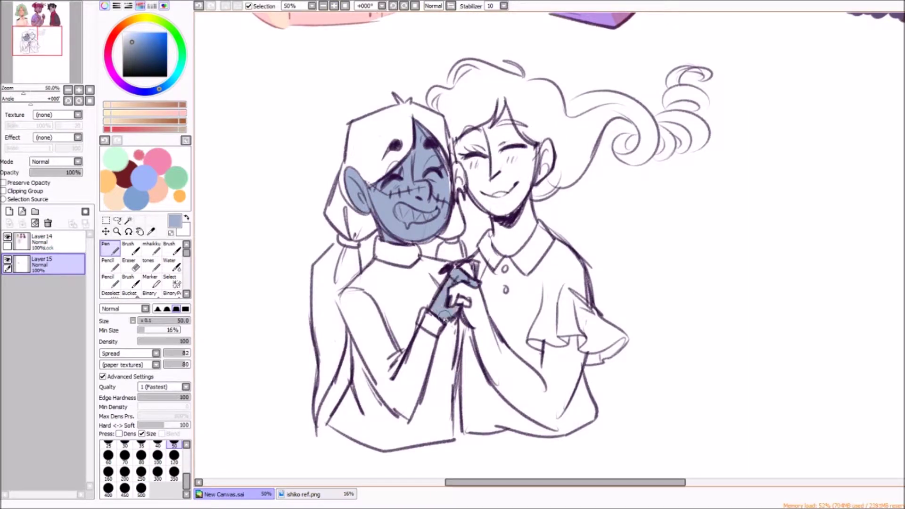
Paint purple under-eye shadows, mauve eyelids and purple blush on the shorter figure's blue face
key("ctrl+plus")
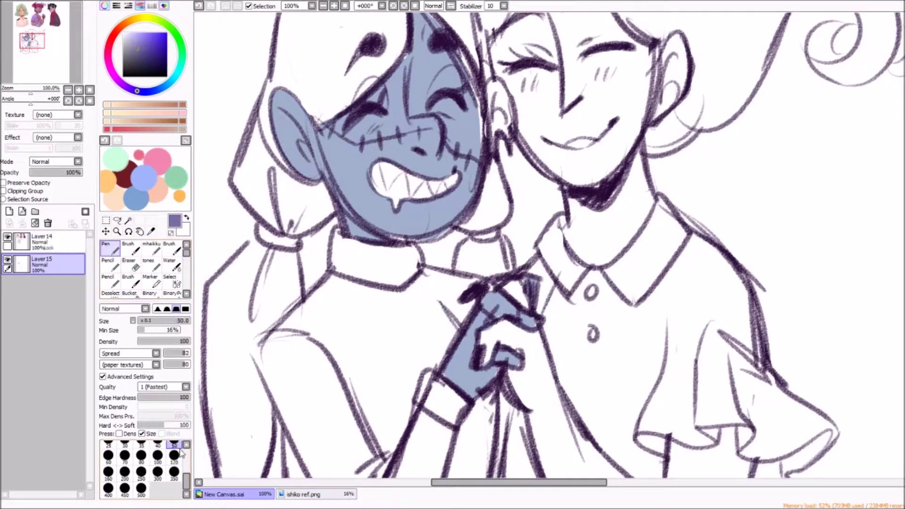
mouse_move(377, 118)
left_mouse_down()
mouse_move(358, 134)
mouse_move(375, 137)
left_mouse_up()
left_click_drag(436, 104, 462, 120)
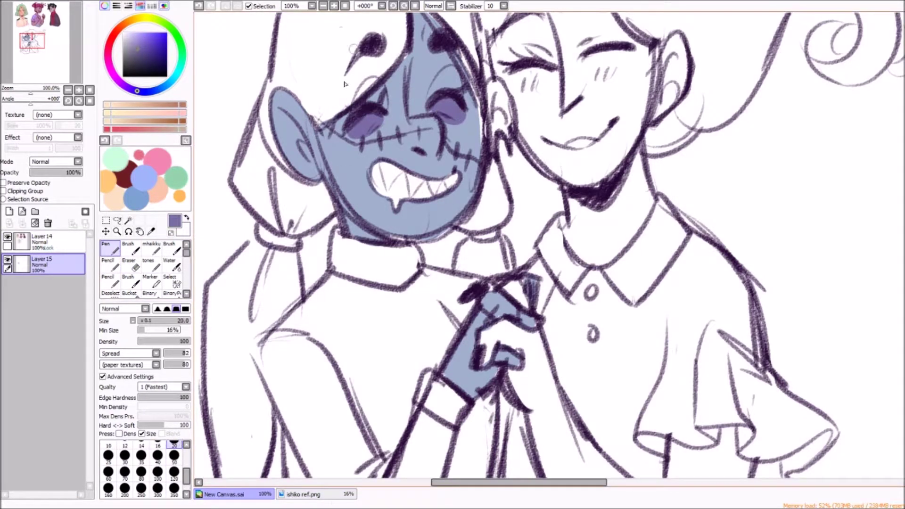
left_click_drag(358, 80, 387, 106)
left_click_drag(427, 66, 461, 101)
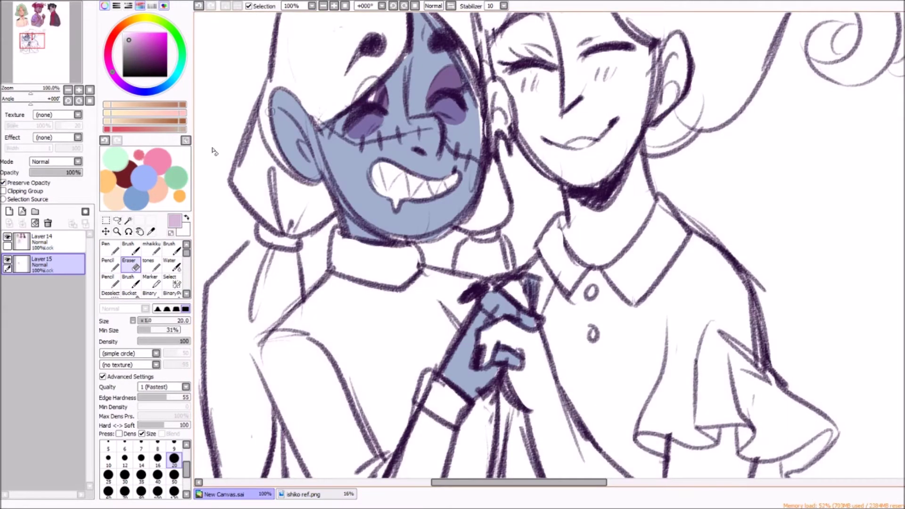
key("n")
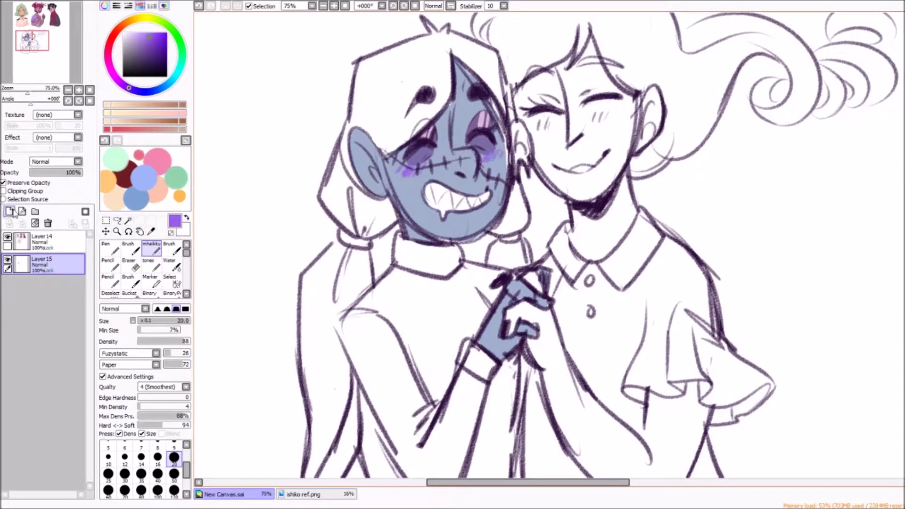
Paint the taller figure's face light purple on new Layer16 and fill the shorter figure's far ear blue on Layer15
left_click(9, 211)
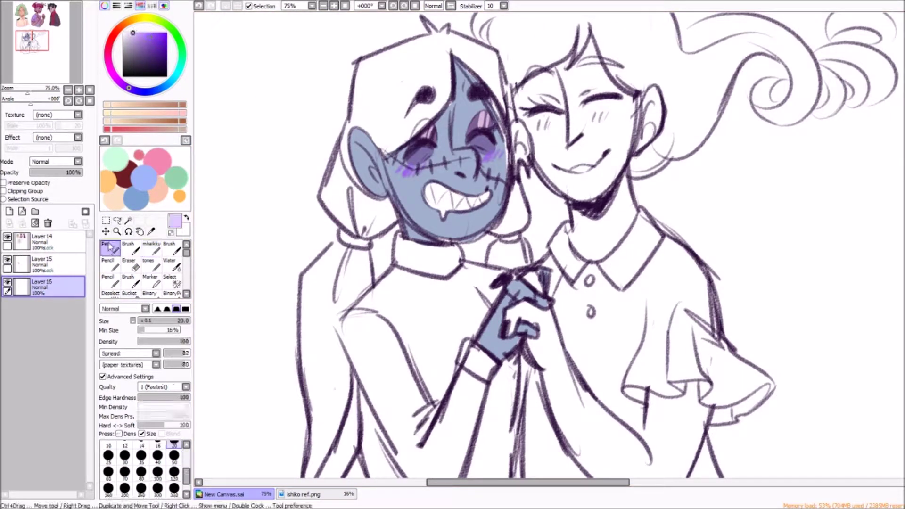
key("n")
mouse_move(589, 52)
left_mouse_down()
mouse_move(523, 110)
mouse_move(528, 169)
left_mouse_up()
left_click(490, 100, "alt")
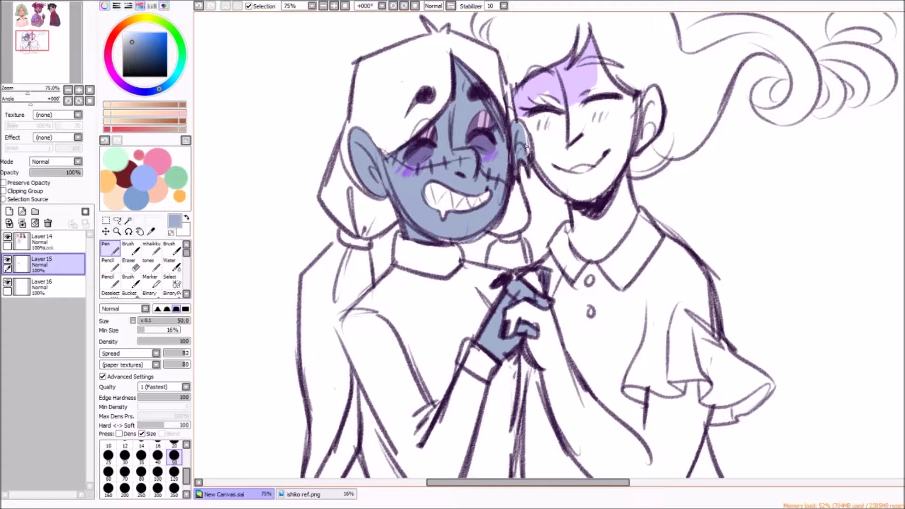
left_click(570, 80, "alt")
left_click(43, 285)
mouse_move(533, 118)
left_mouse_down()
mouse_move(613, 155)
mouse_move(639, 111)
left_mouse_up()
Paint the taller figure's neck, clasped hand and arms light purple and erase the overspill
left_click_drag(579, 197, 627, 226)
left_click_drag(518, 306, 579, 424)
scroll(589, 330, "down", 5)
left_click_drag(641, 292, 678, 222)
mouse_move(613, 306)
left_mouse_down()
mouse_move(672, 238)
mouse_move(692, 282)
left_mouse_up()
key("e")
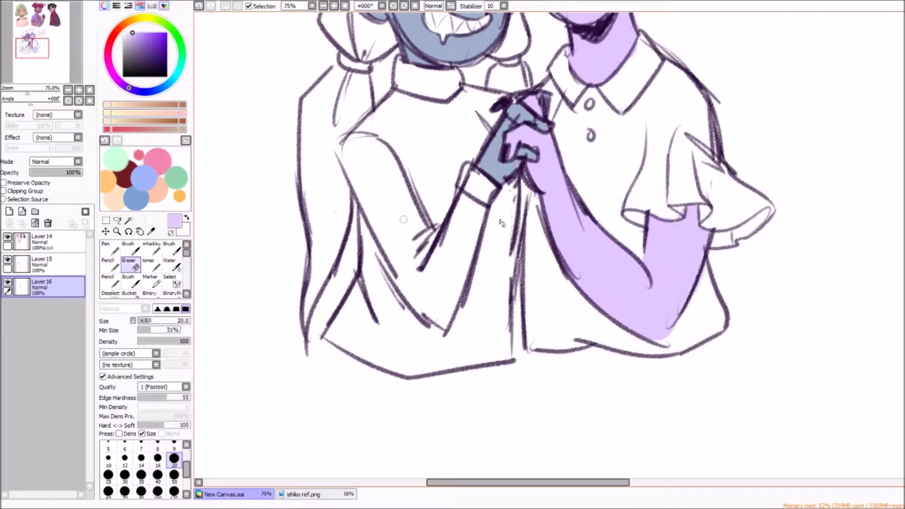
scroll(546, 245, "up", 5)
left_click(106, 247)
scroll(547, 245, "down", 2)
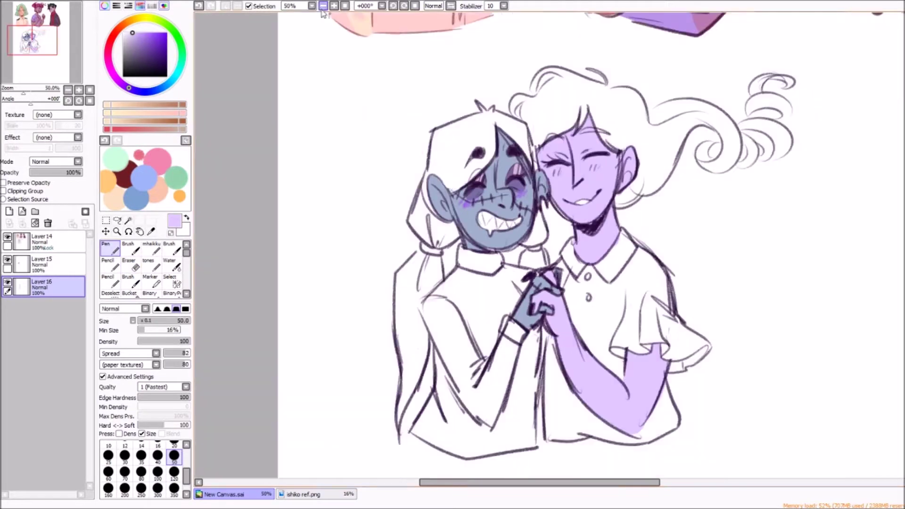
Lock Layer16's opacity and paint pink and blue patches on the taller figure's face, neck and arms
left_click(3, 182)
left_click(136, 32)
left_click_drag(546, 151, 603, 198)
left_click_drag(580, 240, 594, 253)
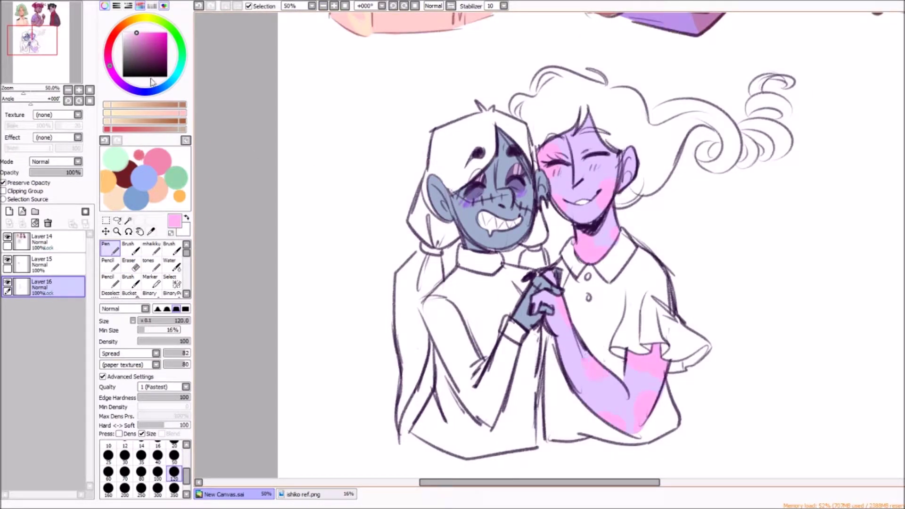
left_click(144, 178)
left_click_drag(573, 379, 615, 398)
left_click_drag(559, 134, 622, 163)
Add green and peach patches to the taller figure's face, neck and arms
left_click(175, 178)
left_click_drag(563, 186, 584, 214)
left_click_drag(630, 378, 631, 384)
left_click_drag(556, 325, 568, 346)
left_click(113, 37)
left_click(134, 32)
left_click_drag(577, 175, 634, 182)
left_click_drag(591, 236, 613, 261)
left_click_drag(579, 391, 589, 403)
Blend the color patches on the taller figure's arms and face with the watercolor brush at size 120
key("w")
mouse_move(563, 318)
left_mouse_down()
mouse_move(603, 396)
mouse_move(613, 358)
mouse_move(654, 358)
left_mouse_up()
left_click(174, 456)
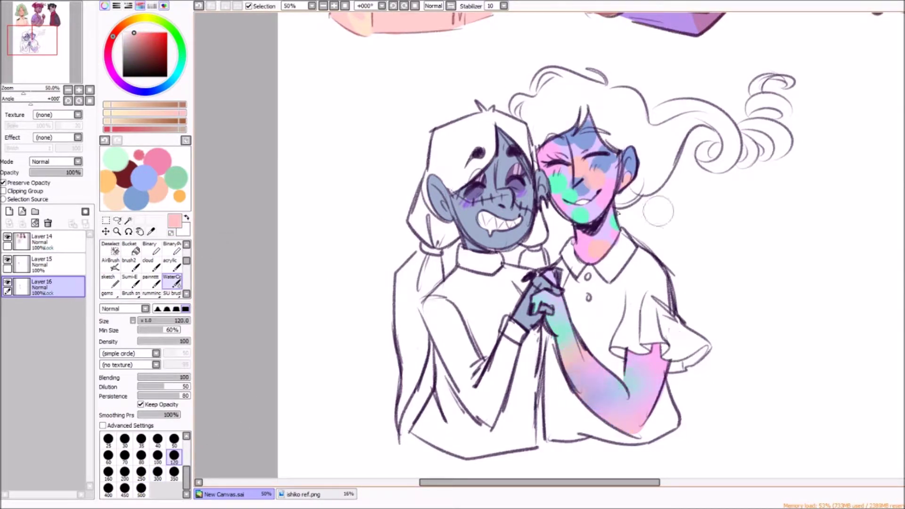
left_click_drag(563, 137, 607, 186)
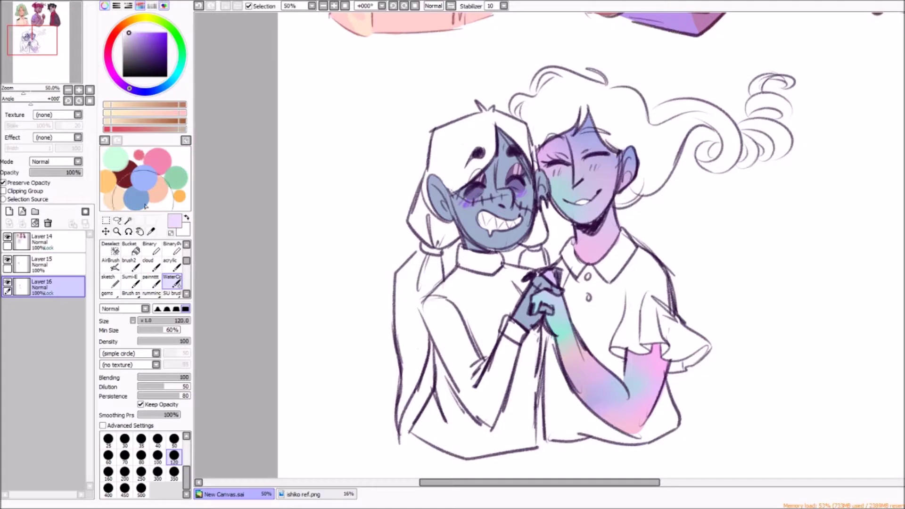
Paint small white dots and cross-shaped stars on the taller figure's face, neck, hand and arms with brush sizes 20 and 16
key("b")
scroll(527, 104, "up", 2)
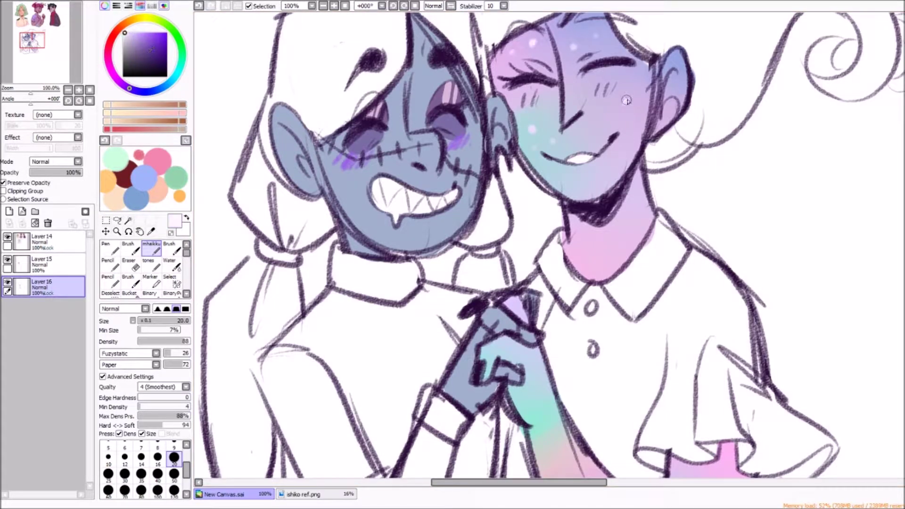
key("[")
scroll(491, 214, "down", 3)
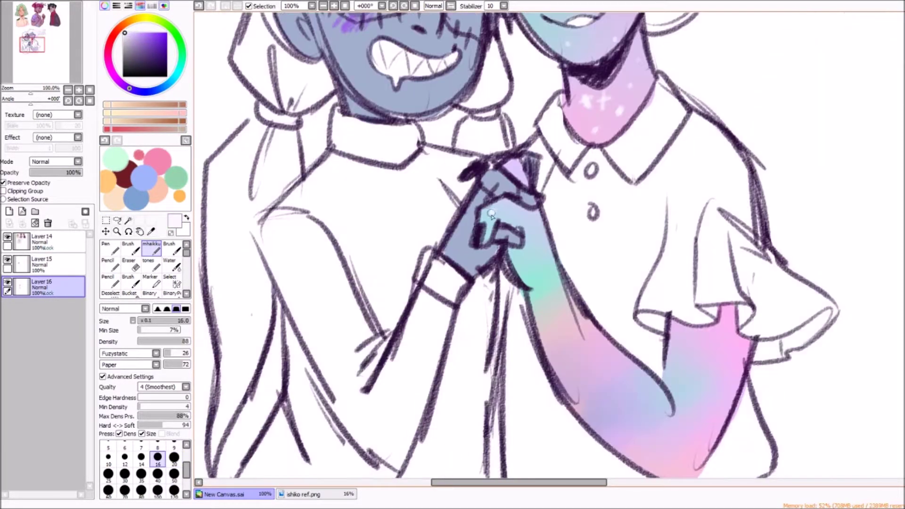
left_click_drag(730, 345, 729, 392)
left_click_drag(687, 361, 706, 361)
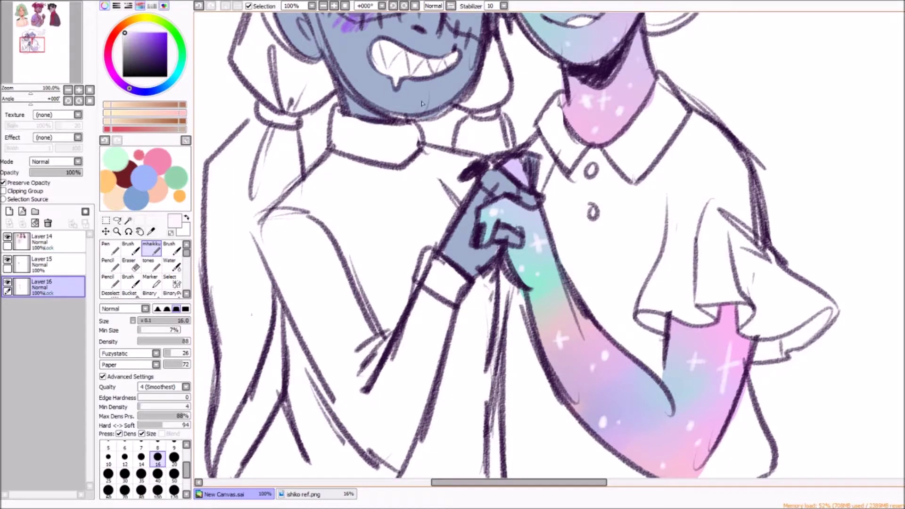
Paint the shorter figure's hair and ponytails dark teal on Layer18 with the size 50 pen and erase the overspill
scroll(692, 430, "down", 2)
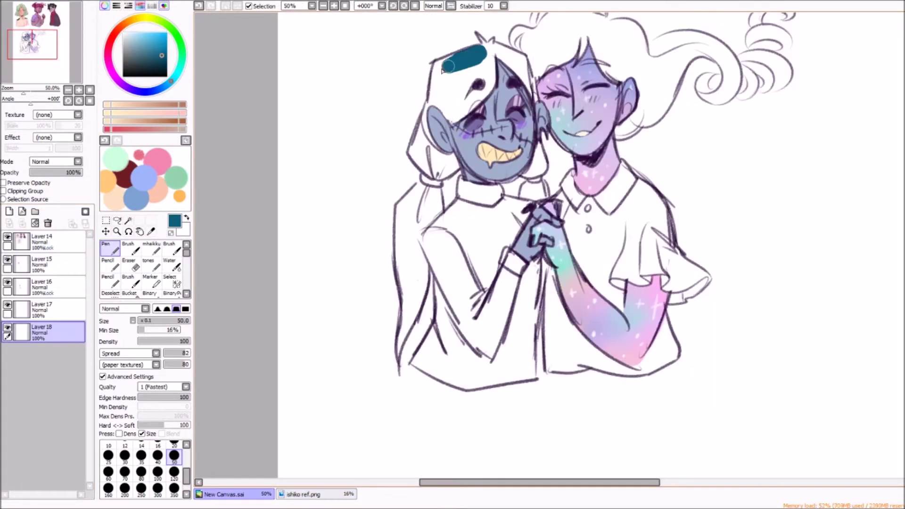
mouse_move(452, 95)
left_mouse_down()
mouse_move(493, 52)
mouse_move(526, 104)
mouse_move(419, 150)
mouse_move(410, 231)
mouse_move(425, 222)
mouse_move(406, 289)
left_mouse_up()
left_click_drag(546, 187, 531, 190)
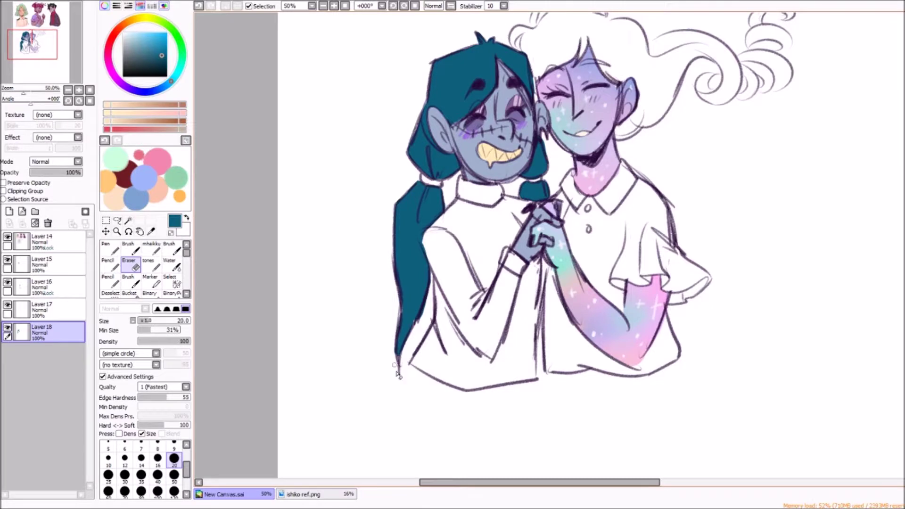
key("Page_Up")
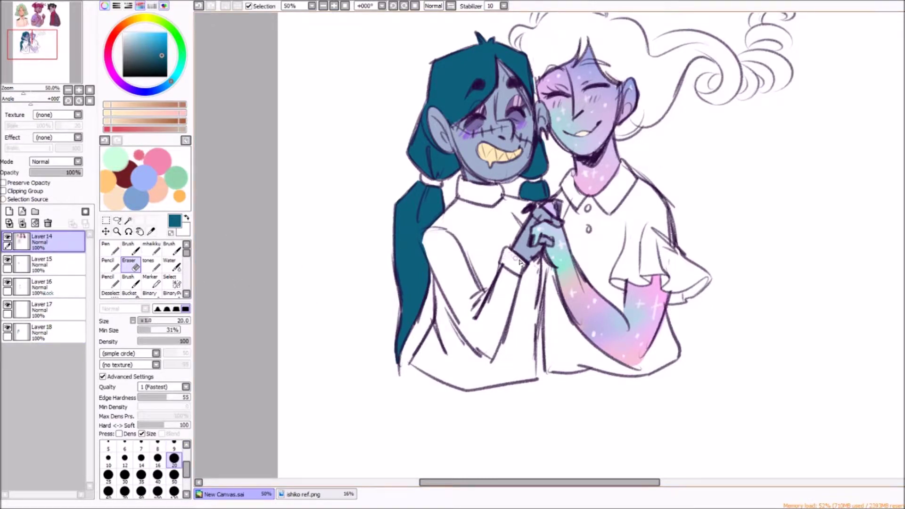
Add a new layer, paint the taller figure's hair light blue with the size 50 pen and erase the overspill
left_click(45, 329)
left_click(110, 247)
left_click(174, 455)
left_click(9, 211)
mouse_move(542, 47)
left_mouse_down()
mouse_move(612, 104)
mouse_move(669, 57)
left_mouse_up()
scroll(818, 152, "up", 5)
mouse_move(523, 227)
left_mouse_down()
mouse_move(658, 238)
mouse_move(735, 283)
mouse_move(773, 255)
mouse_move(783, 208)
left_mouse_up()
key("e")
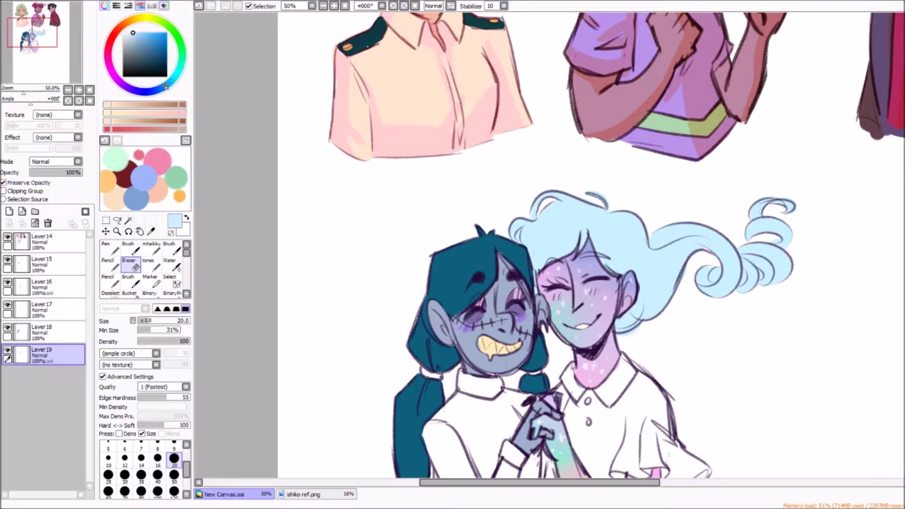
Color the taller figure's flowing lock purple and pink and the front hair mint green, blending the colors with the watercolor brush
key("n")
left_click_drag(757, 201, 650, 235)
left_click_drag(764, 221, 799, 279)
key("c")
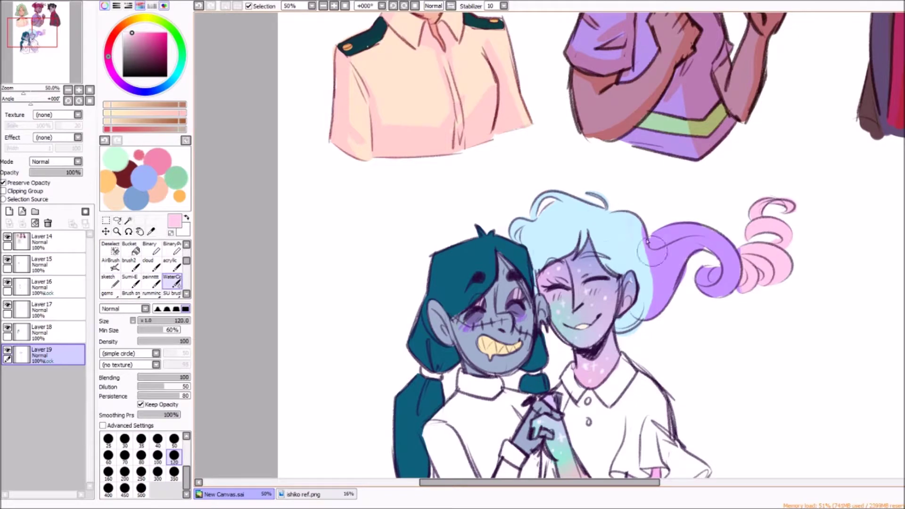
left_click(545, 232, "alt")
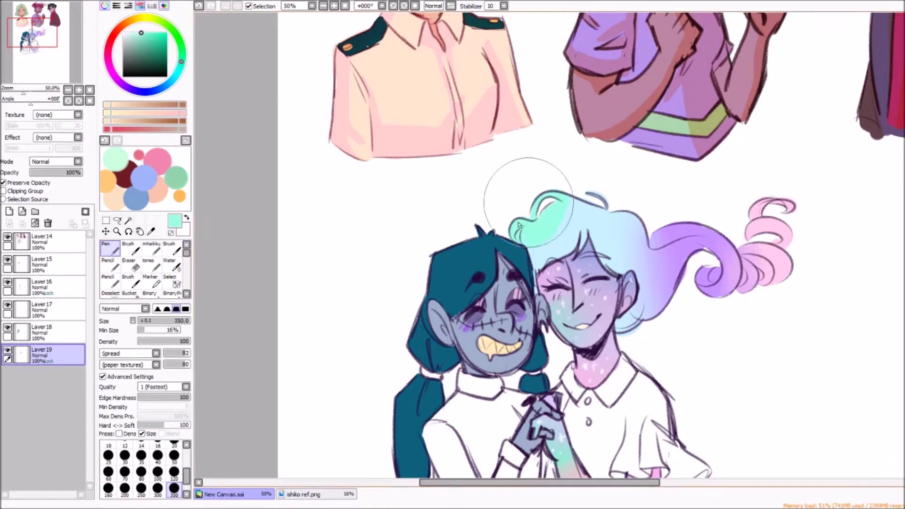
scroll(542, 236, "down", 5)
Paint the shorter figure's turtleneck reddish brown and the taller figure's shirt pale pink with the size 50 pen
left_click(303, 493)
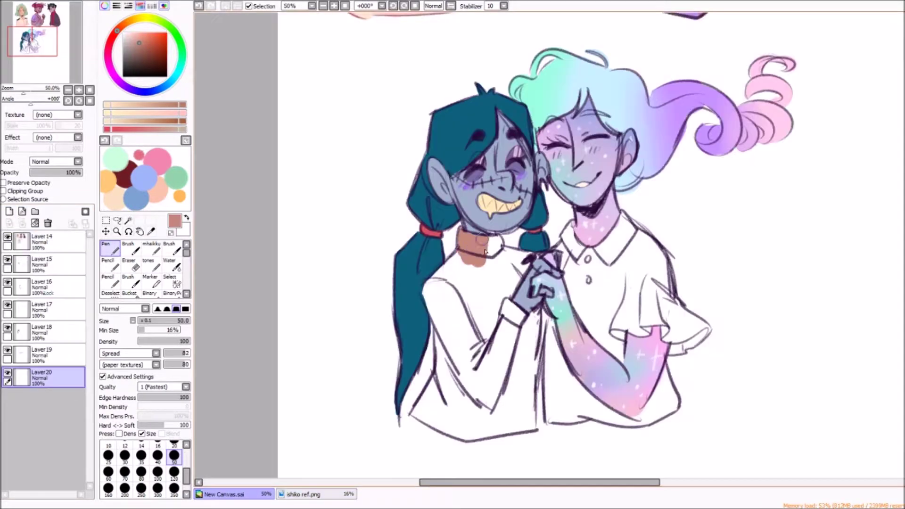
mouse_move(457, 249)
left_mouse_down()
mouse_move(436, 284)
mouse_move(447, 332)
mouse_move(434, 389)
mouse_move(470, 433)
mouse_move(469, 264)
mouse_move(524, 380)
left_mouse_up()
left_click_drag(509, 257, 528, 377)
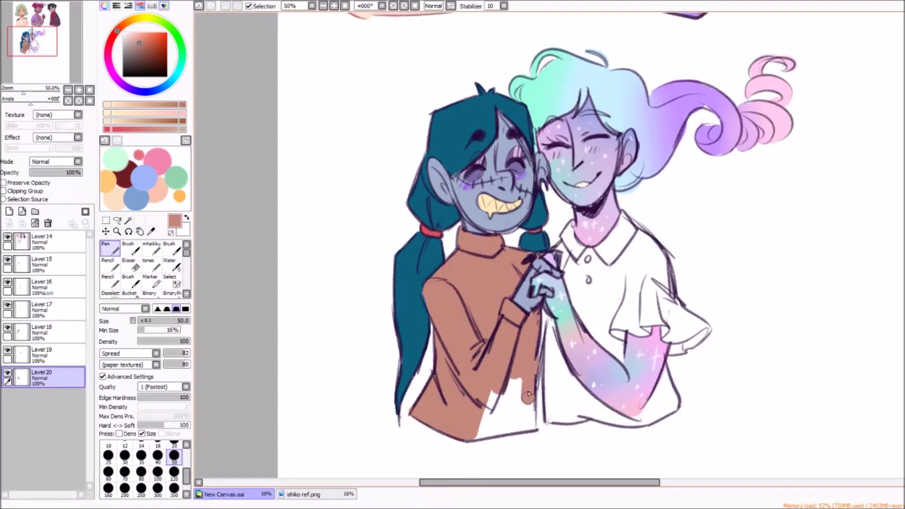
left_click_drag(471, 391, 532, 436)
left_click(125, 33)
left_click_drag(566, 248, 624, 286)
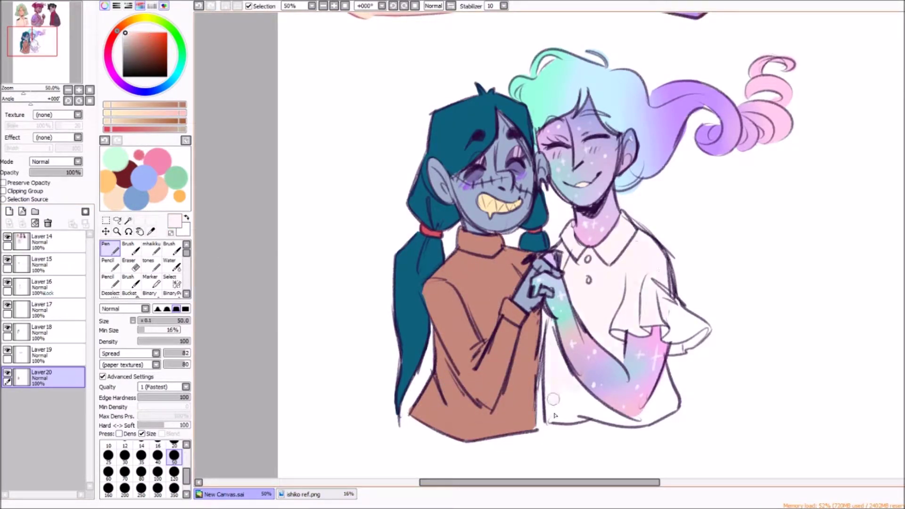
Merge the line art and flat color layers down into a single layer
scroll(270, 337, "down", 1)
key("ctrl+e")
key("ctrl+e")
key("ctrl+e")
key("ctrl+e")
key("ctrl+e")
key("ctrl+e")
Add a clipping layer and cover the pair with pale yellow using the pen at size 350
left_click(9, 212)
left_click(4, 191)
left_click(156, 160)
left_click(174, 489)
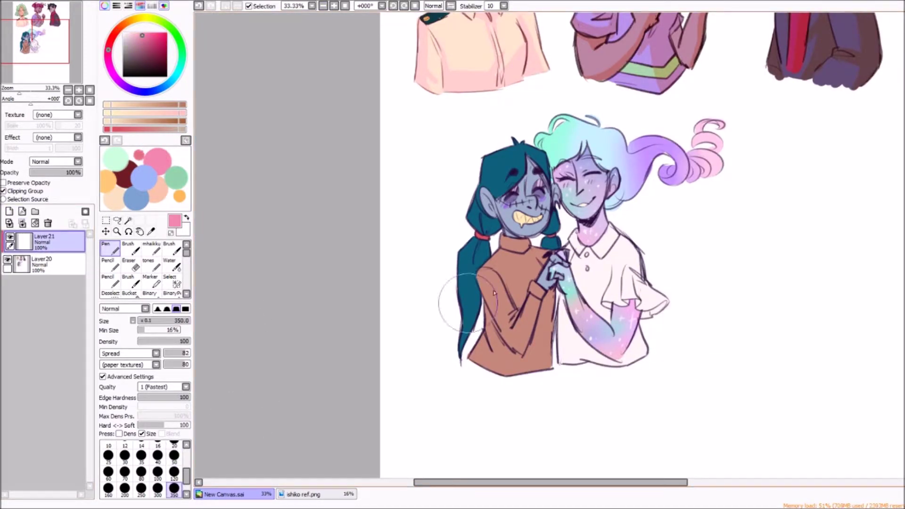
left_click_drag(493, 293, 589, 212)
key("ctrl+z")
left_click(136, 19)
left_click_drag(518, 142, 646, 288)
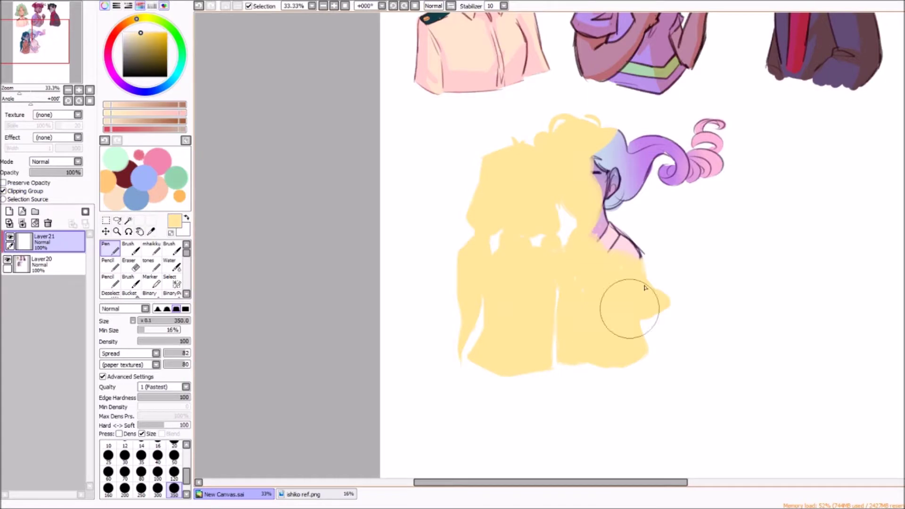
Change the yellow layer's blending mode and merge it into the artwork layer
left_click(77, 161)
left_click(47, 180)
key("ctrl+e")
Sketch a new figure's head circle and pointed jaw in light blue in the empty space beside the pair
scroll(518, 235, "right", 5)
left_click(151, 247)
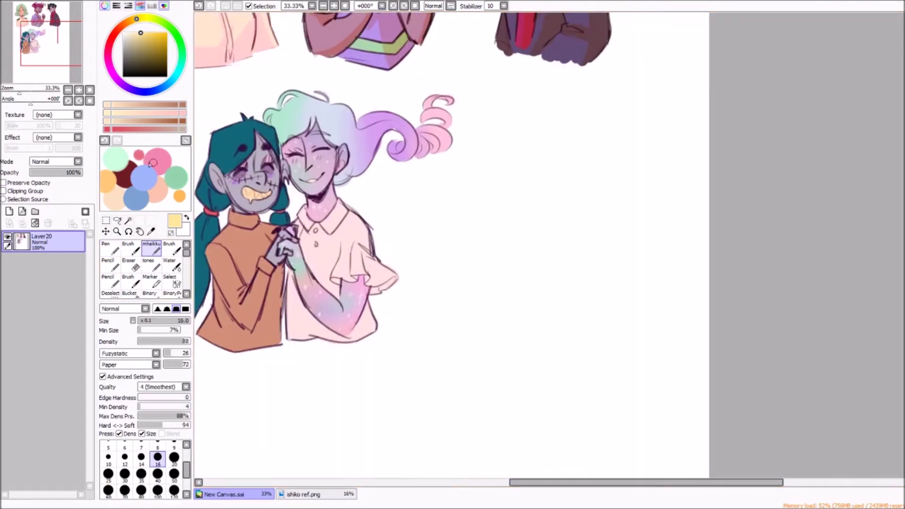
scroll(521, 49, "up", 1)
left_click_drag(542, 68, 610, 192)
left_click_drag(582, 108, 559, 168)
left_click_drag(533, 130, 578, 140)
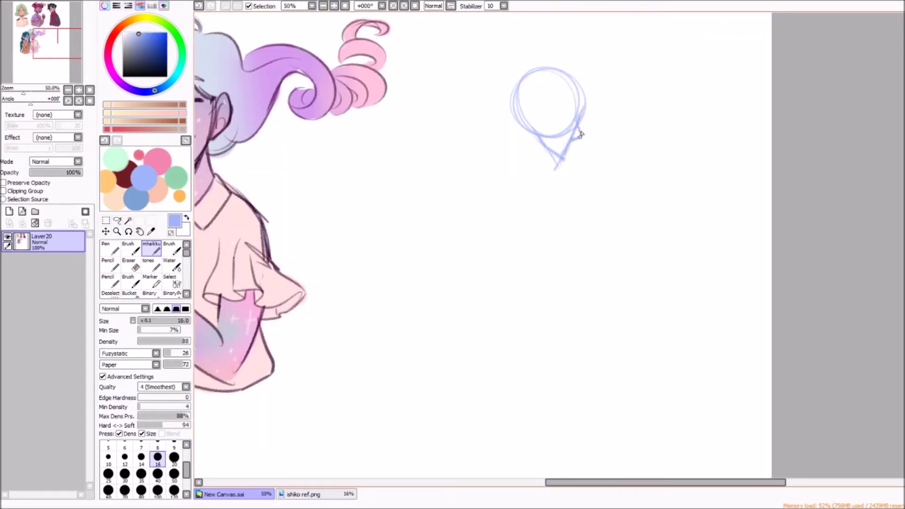
Sketch the new figure's spiky hair, raised coat collar and shoulder in light blue
left_click_drag(536, 62, 604, 126)
left_click_drag(575, 90, 585, 110)
mouse_move(518, 62)
left_mouse_down()
mouse_move(497, 115)
mouse_move(503, 178)
left_mouse_up()
left_click_drag(537, 153, 549, 184)
left_click_drag(476, 193, 515, 195)
left_click_drag(484, 190, 489, 232)
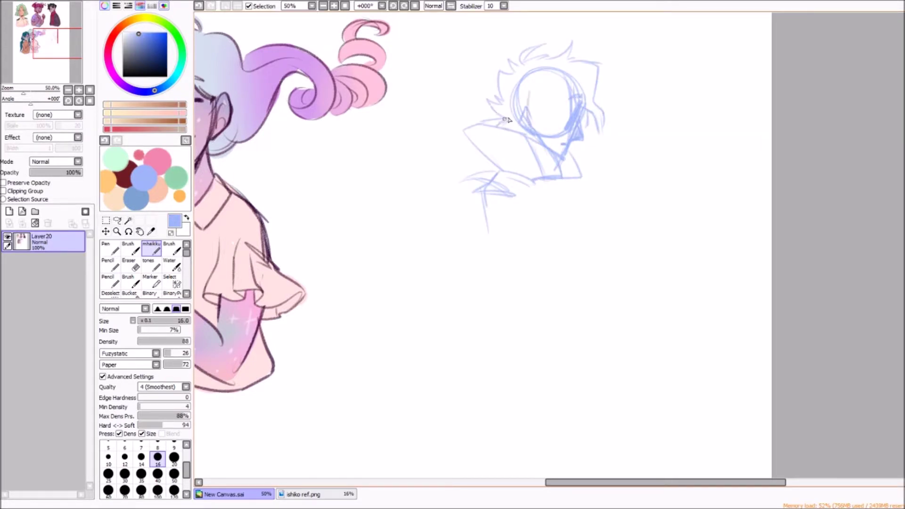
Erase the guide circle inside the face and sketch the hair strands framing it
key("e")
mouse_move(535, 111)
left_mouse_down()
mouse_move(516, 103)
mouse_move(563, 71)
mouse_move(571, 137)
left_mouse_up()
key("b")
left_click_drag(568, 80, 602, 130)
key("ctrl+z")
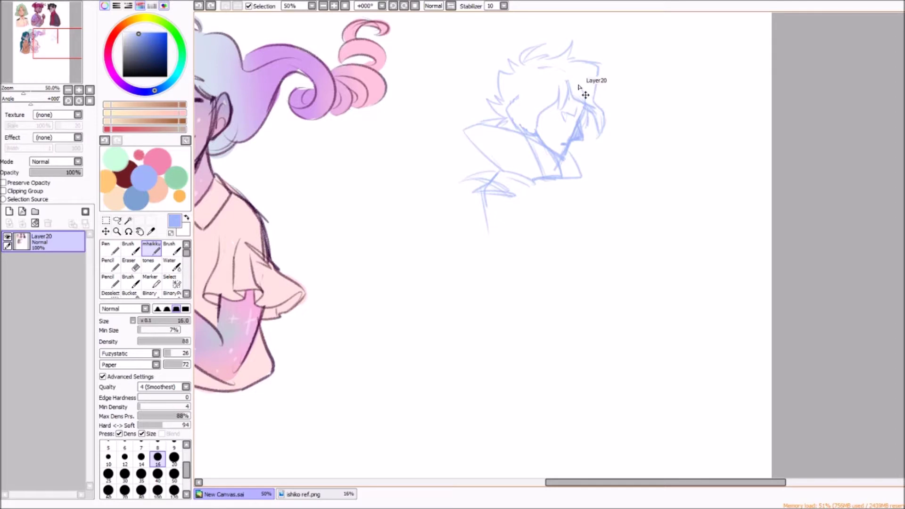
Sketch the figure's long necktie and the lowered sleeve with an open, spread-fingered hand
mouse_move(534, 273)
left_mouse_down()
mouse_move(521, 209)
mouse_move(563, 282)
mouse_move(553, 185)
left_mouse_up()
mouse_move(549, 178)
left_mouse_down()
mouse_move(544, 168)
mouse_move(577, 292)
left_mouse_up()
key("ctrl+z")
mouse_move(558, 198)
left_mouse_down()
mouse_move(615, 294)
mouse_move(559, 209)
mouse_move(589, 264)
left_mouse_up()
scroll(542, 259, "up", 1)
left_click_drag(467, 188, 518, 306)
mouse_move(528, 203)
left_mouse_down()
mouse_move(534, 310)
mouse_move(549, 319)
mouse_move(567, 308)
mouse_move(523, 250)
left_mouse_up()
scroll(422, 54, "down", 1)
key("ctrl+z")
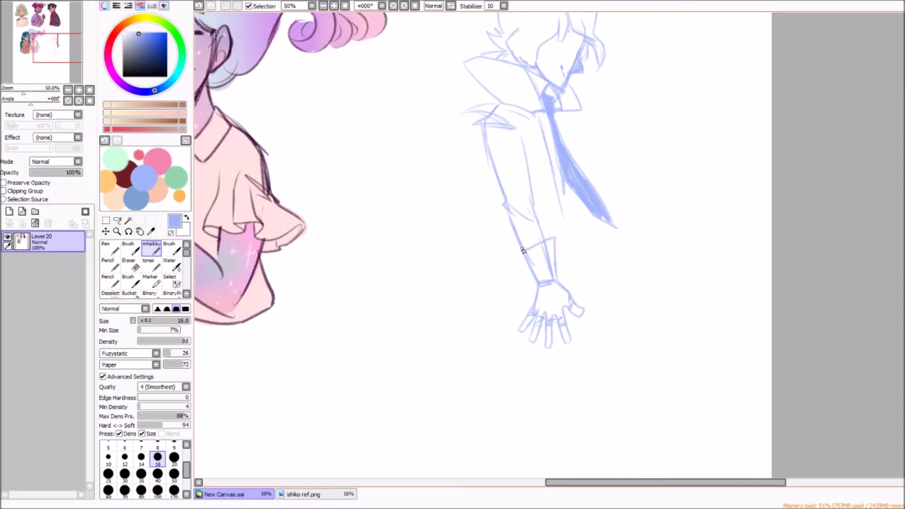
Sketch the flaring coat tail and hem, erase stray sleeve and shoulder lines, and add bands to the cuff
mouse_move(492, 158)
left_mouse_down()
mouse_move(485, 307)
mouse_move(418, 377)
left_mouse_up()
mouse_move(425, 386)
left_mouse_down()
mouse_move(601, 404)
mouse_move(579, 224)
left_mouse_up()
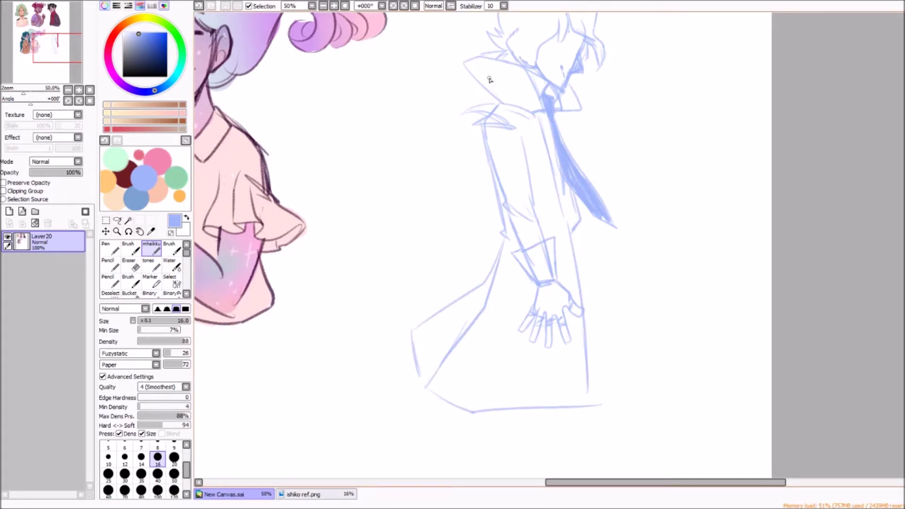
key("e")
left_click_drag(549, 250, 539, 262)
left_click_drag(464, 116, 490, 123)
key("b")
left_click_drag(523, 255, 551, 264)
Draw long lines fanning out below the lowered hand and sketch the coat's front edge
mouse_move(523, 316)
left_mouse_down()
mouse_move(368, 402)
mouse_move(443, 443)
left_mouse_up()
left_click_drag(564, 327, 566, 455)
left_click_drag(573, 325, 665, 429)
left_click_drag(589, 307, 716, 354)
scroll(529, 268, "up", 2)
mouse_move(575, 296)
left_mouse_down()
mouse_move(587, 328)
mouse_move(585, 365)
left_mouse_up()
Sketch the other arm raised with a curled hand and add strands to the hair beside the face
left_click_drag(570, 179, 608, 227)
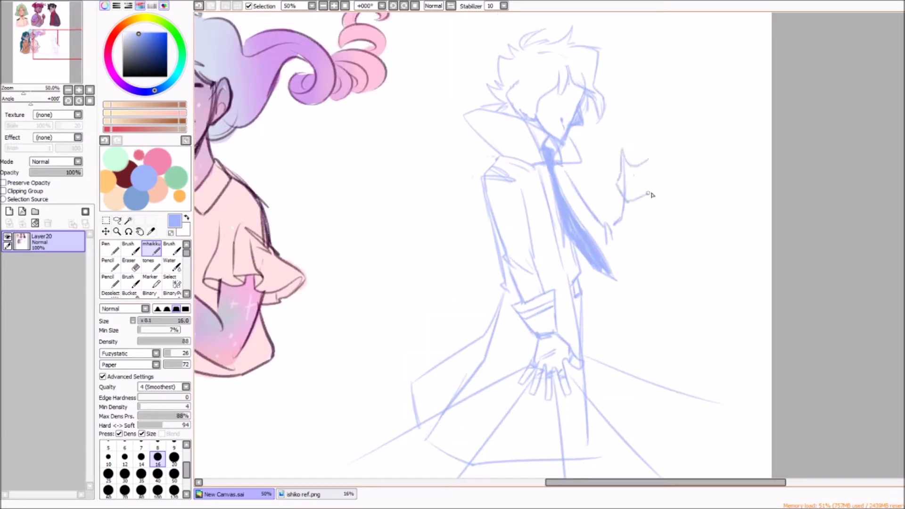
scroll(594, 141, "left", 6)
scroll(593, 141, "up", 1)
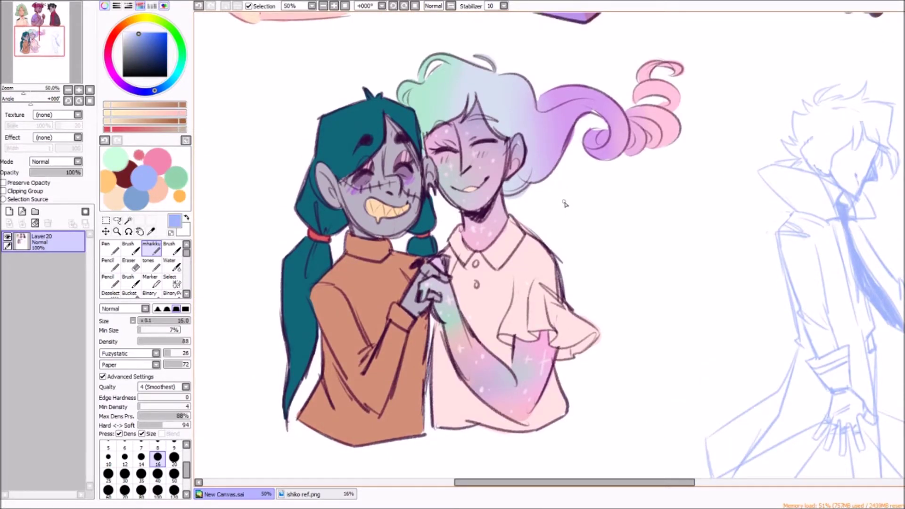
left_click_drag(543, 482, 593, 483)
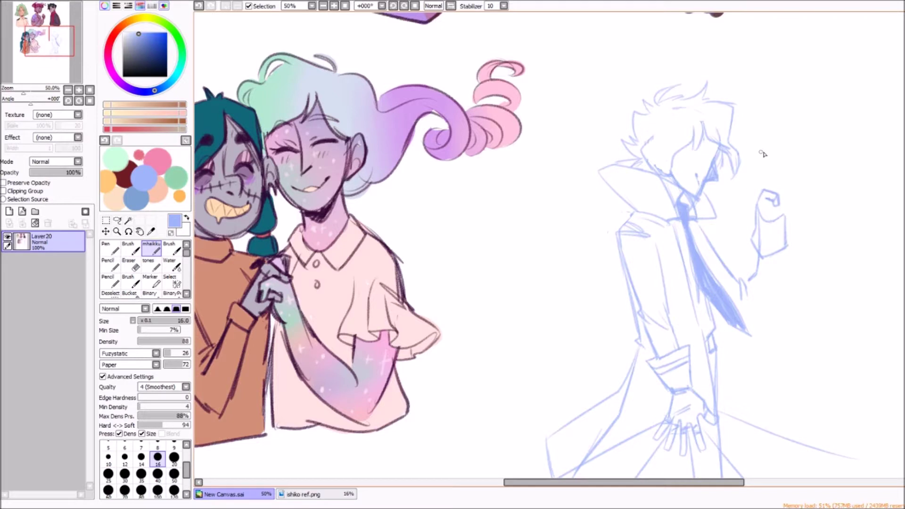
key("ctrl+z")
left_click_drag(757, 202, 780, 177)
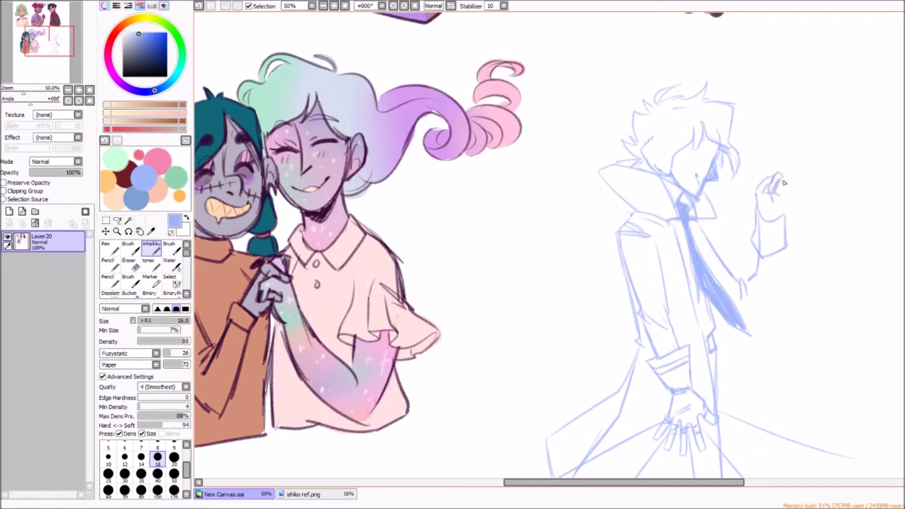
key("ctrl+z")
key("ctrl+z")
left_click_drag(731, 154, 714, 181)
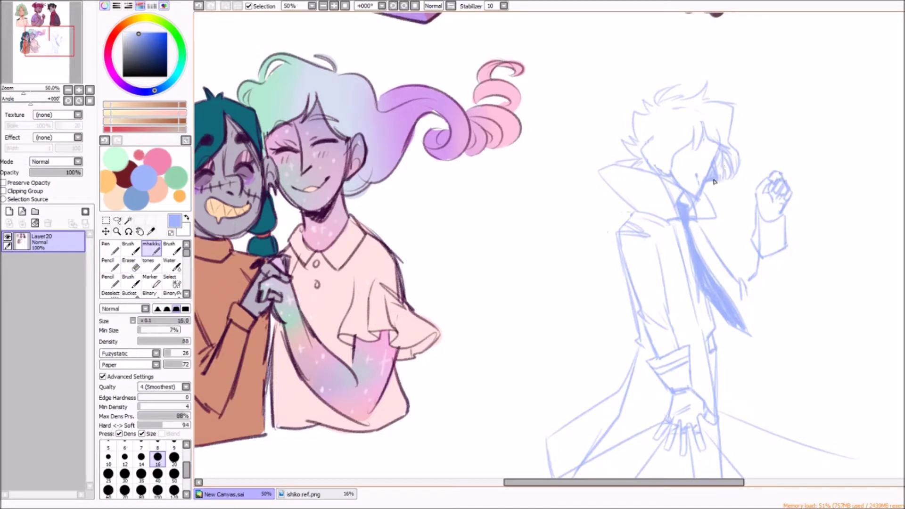
Undo the reworked forearm lines and erase the raised hand and forearm with the size 120 eraser
left_click_drag(780, 255, 775, 306)
key("ctrl+z")
left_click_drag(758, 210, 730, 289)
left_click_drag(785, 219, 744, 321)
key("ctrl+z")
key("ctrl+z")
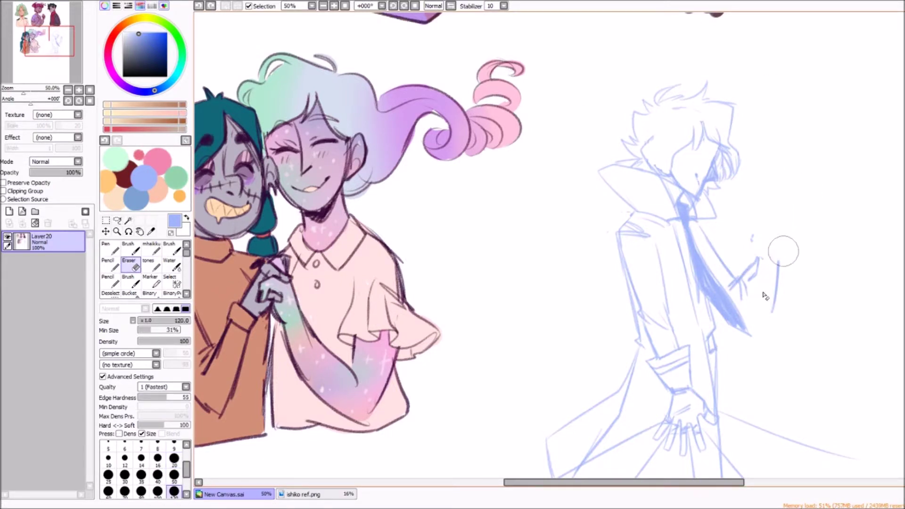
key("ctrl+z")
Redraw the arm bent at the elbow with the hand gripping the necktie below the collar, and erase overlapping lines
mouse_move(699, 224)
left_mouse_down()
mouse_move(760, 283)
mouse_move(745, 304)
left_mouse_up()
left_click_drag(766, 293, 701, 211)
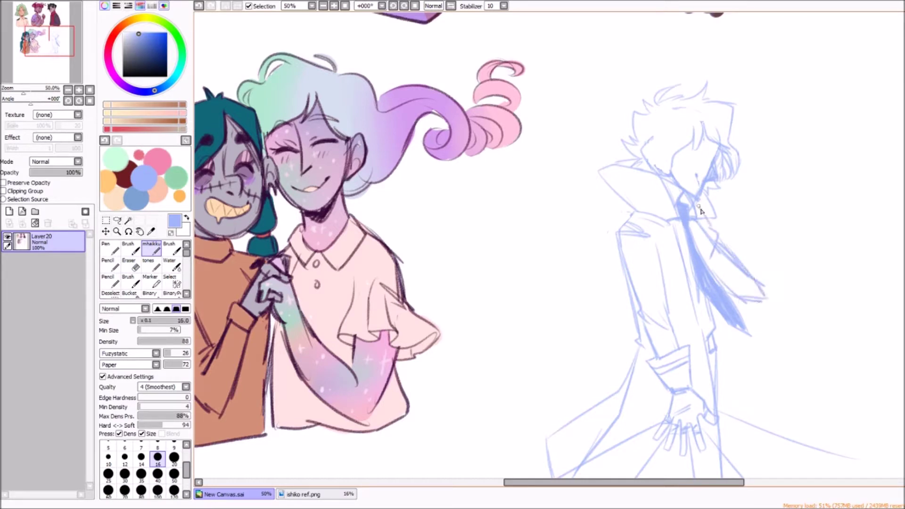
key("e")
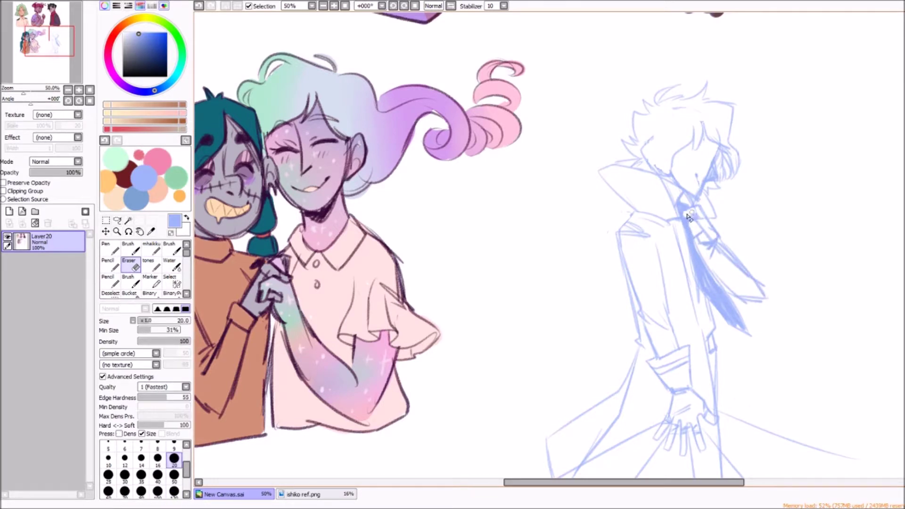
key("e")
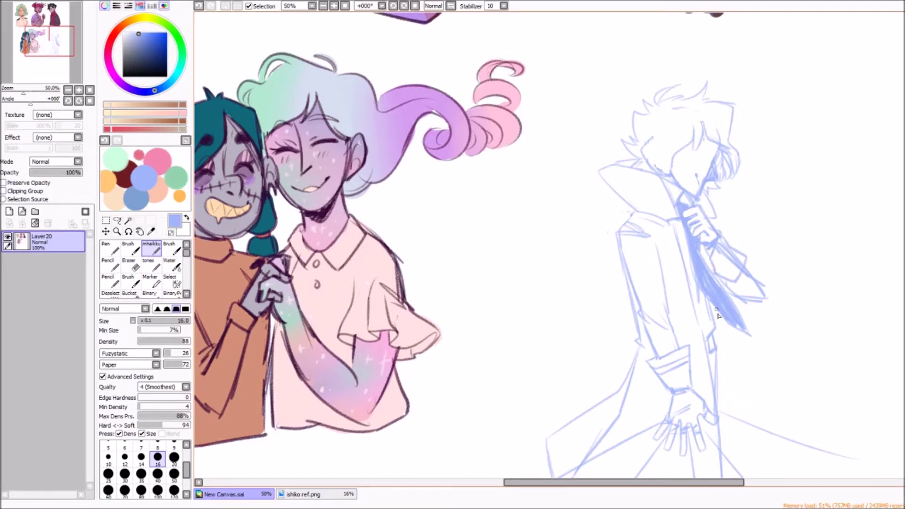
Add a new layer and refine the lower coat sketch, erasing stray strokes
scroll(773, 448, "down", 5)
key("ctrl+shift+n")
mouse_move(462, 225)
left_mouse_down()
mouse_move(501, 235)
mouse_move(606, 337)
left_mouse_up()
left_click_drag(726, 218, 751, 271)
key("e")
mouse_move(503, 266)
left_mouse_down()
mouse_move(620, 299)
mouse_move(515, 255)
left_mouse_up()
key("e")
left_click_drag(538, 304, 571, 262)
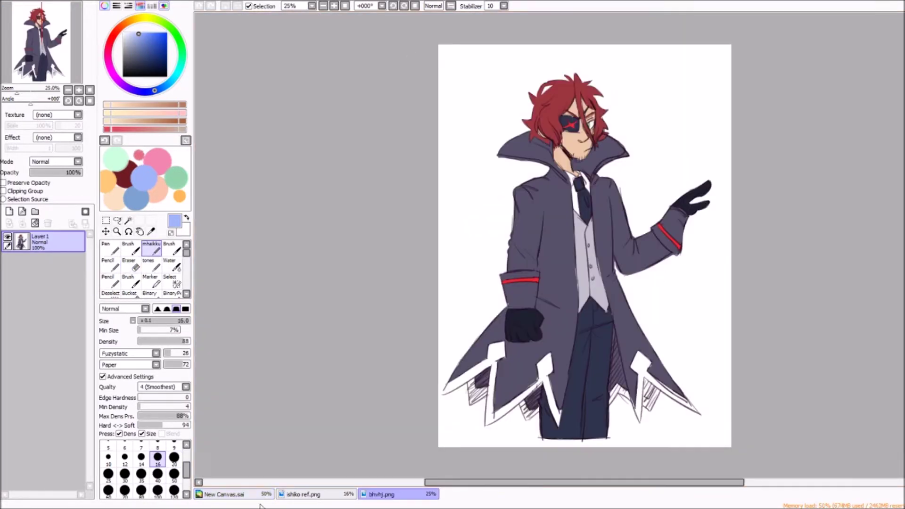
Check the character's reference in bhvhj.png and sketch the eye and nose on New Canvas.sai, undoing unwanted strokes
left_click(254, 492)
left_click(379, 494)
left_click(236, 492)
mouse_move(488, 219)
left_mouse_down()
mouse_move(579, 222)
mouse_move(642, 268)
mouse_move(731, 245)
left_mouse_up()
scroll(519, 189, "up", 10)
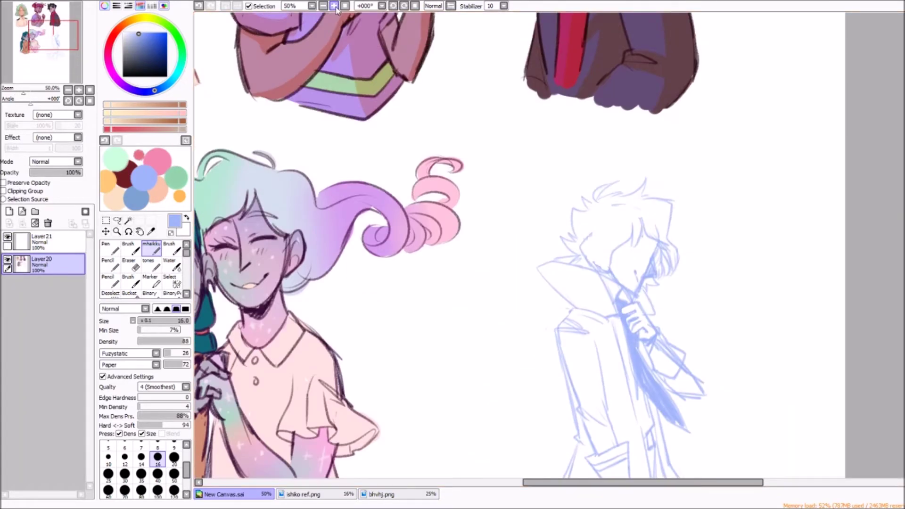
left_click(334, 6)
key("ctrl+z")
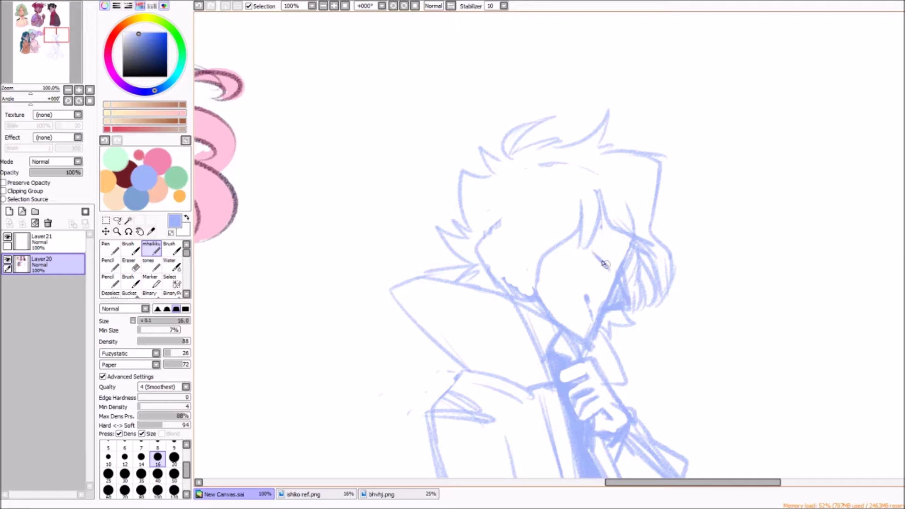
key("ctrl+z")
key("ctrl+z")
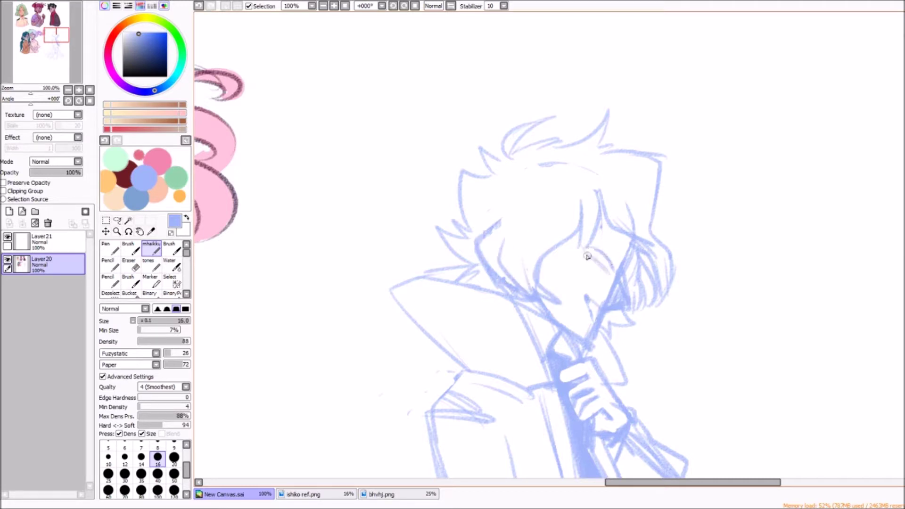
Mirror the view, erase the lower face contour and redraw the chin and mouth
key("h")
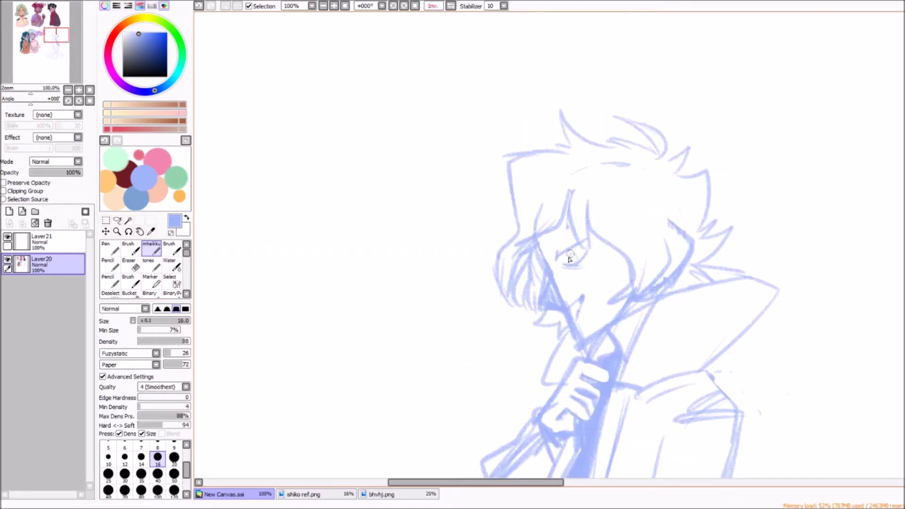
key("e")
left_click_drag(547, 292, 582, 316)
mouse_move(544, 276)
left_mouse_down()
mouse_move(585, 325)
mouse_move(584, 339)
mouse_move(547, 311)
left_mouse_up()
key("e")
left_click_drag(570, 316, 593, 284)
key("ctrl+z")
Sketch the brow and crossing lines around the figure's eye, undoing the unwanted strokes
left_click_drag(549, 228, 584, 246)
key("ctrl+z")
left_click_drag(587, 209, 552, 245)
mouse_move(576, 226)
left_mouse_down()
mouse_move(556, 254)
mouse_move(566, 284)
left_mouse_up()
key("ctrl+z")
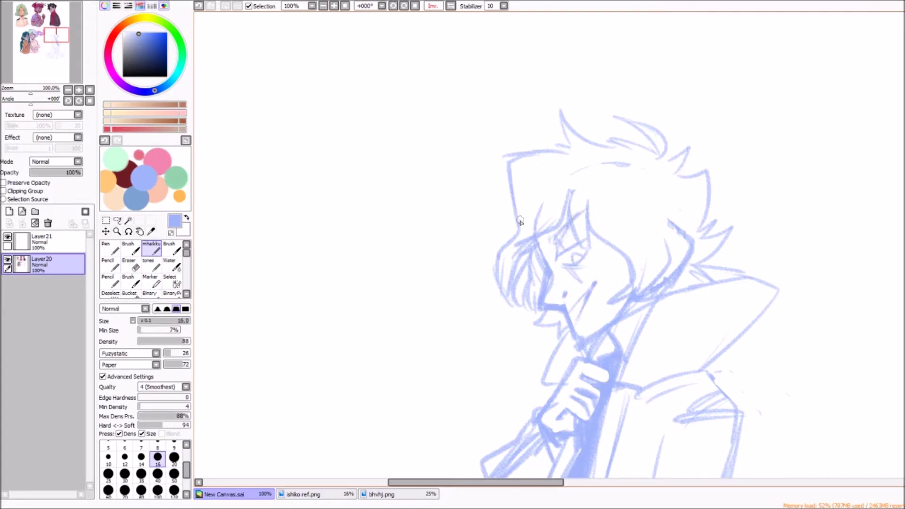
Refine the coat-wearing figure's front hair strands and jaw area in the sketch, erasing stray strokes
mouse_move(524, 243)
left_mouse_down()
mouse_move(509, 296)
mouse_move(488, 307)
left_mouse_up()
key("e")
key("e")
mouse_move(594, 283)
left_mouse_down()
mouse_move(570, 318)
mouse_move(588, 287)
mouse_move(601, 330)
mouse_move(612, 330)
left_mouse_up()
scroll(495, 192, "down", 2)
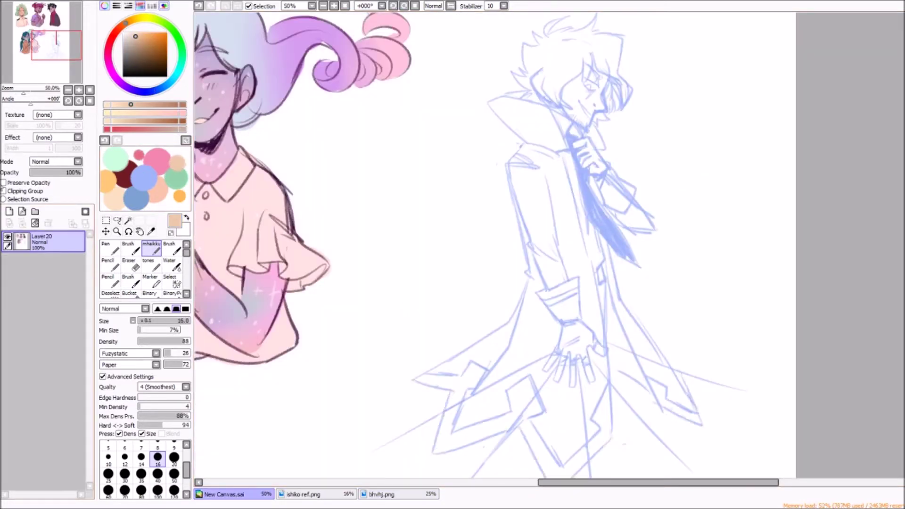
Preserve the opacity of Layer20 and recolor the whole coat-figure sketch dark navy with a large pen
left_click(3, 182)
left_click(163, 71)
left_click(155, 90)
left_click(109, 247)
left_click_drag(542, 71, 612, 424)
scroll(494, 236, "down", 3)
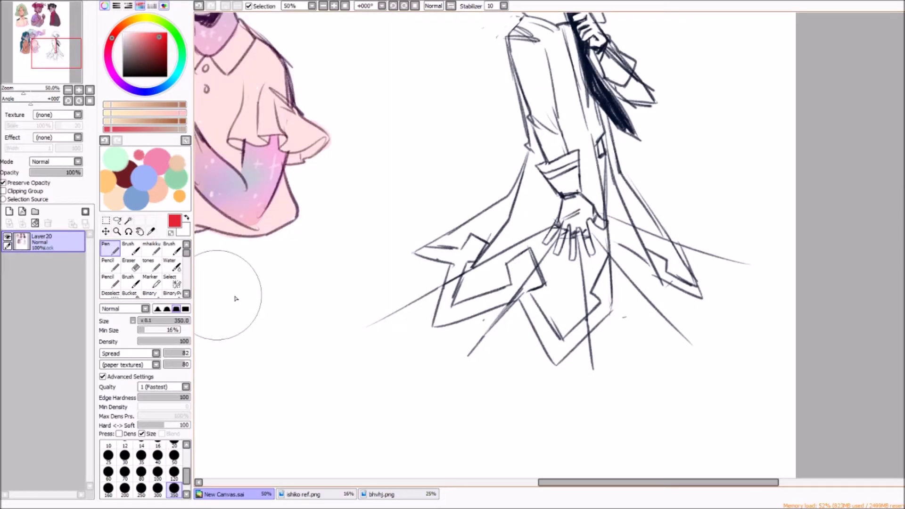
Add a new layer, check the reference in bhvhj.png and paint red markings across the lowered hand's fingers on Layer20
key("e")
key("b")
key("shift+p")
left_click(9, 211)
left_click(382, 494)
left_click(222, 494)
key("shift+p")
left_click_drag(554, 222, 589, 236)
left_click(109, 252)
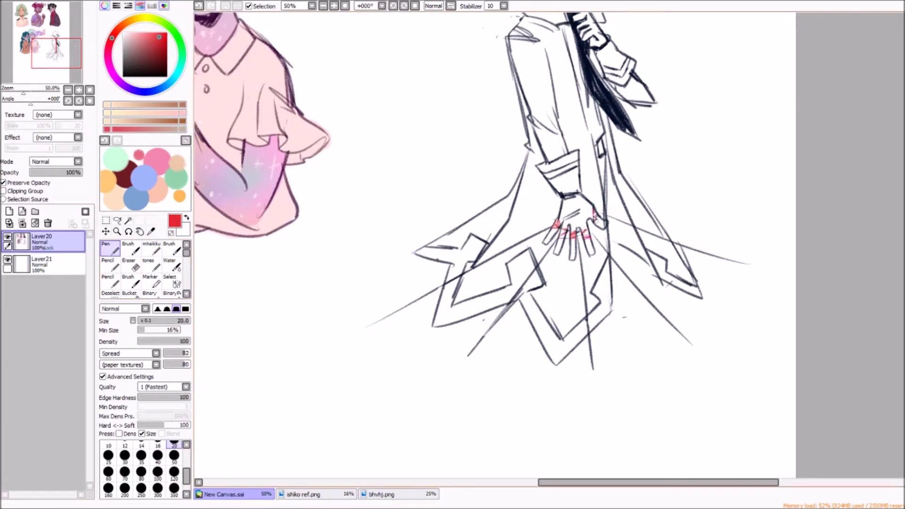
Recolor the lines radiating from the lowered hand's fingers red
left_click_drag(476, 269, 373, 326)
left_click_drag(556, 231, 466, 356)
left_click_drag(577, 238, 593, 370)
left_click_drag(600, 245, 692, 344)
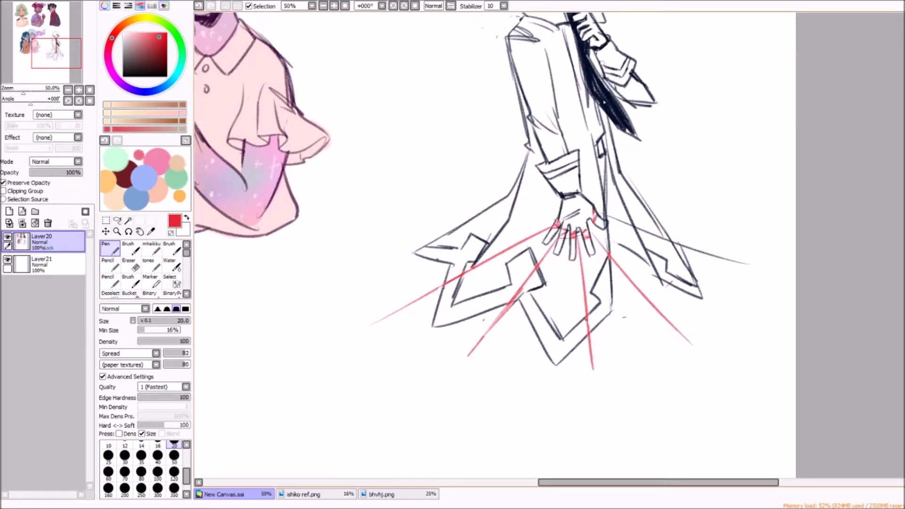
scroll(542, 236, "up", 5)
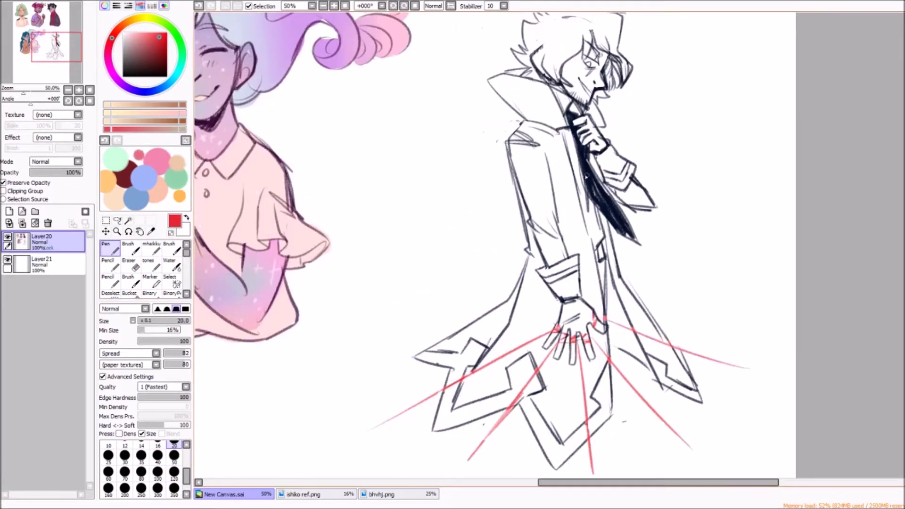
Check the reference in bhvhj.png and fill the face with a tan skin tone on Layer21, erasing overflow around the eye and smile
left_click(381, 494)
left_click(221, 494)
left_click(42, 264)
left_click(174, 455)
mouse_move(568, 54)
left_mouse_down()
mouse_move(565, 111)
mouse_move(547, 123)
mouse_move(528, 120)
mouse_move(595, 66)
mouse_move(606, 108)
left_mouse_up()
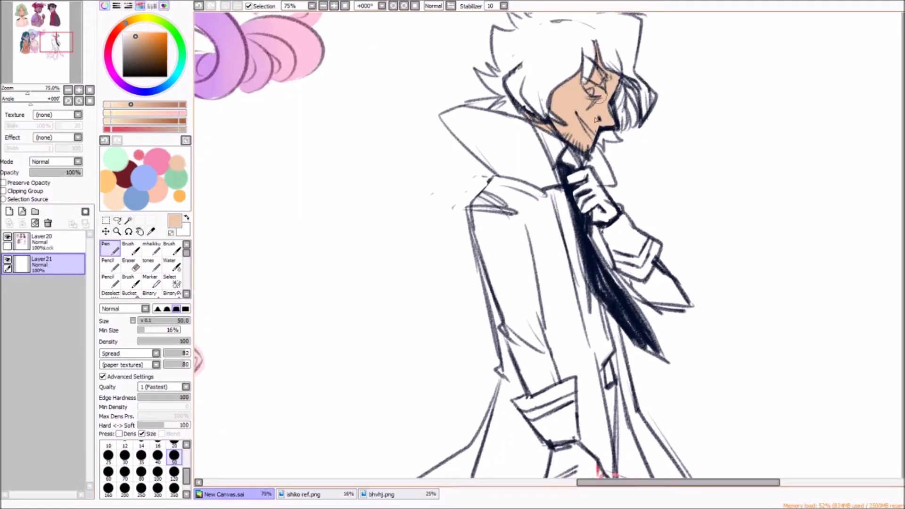
scroll(596, 73, "up", 3)
key("e")
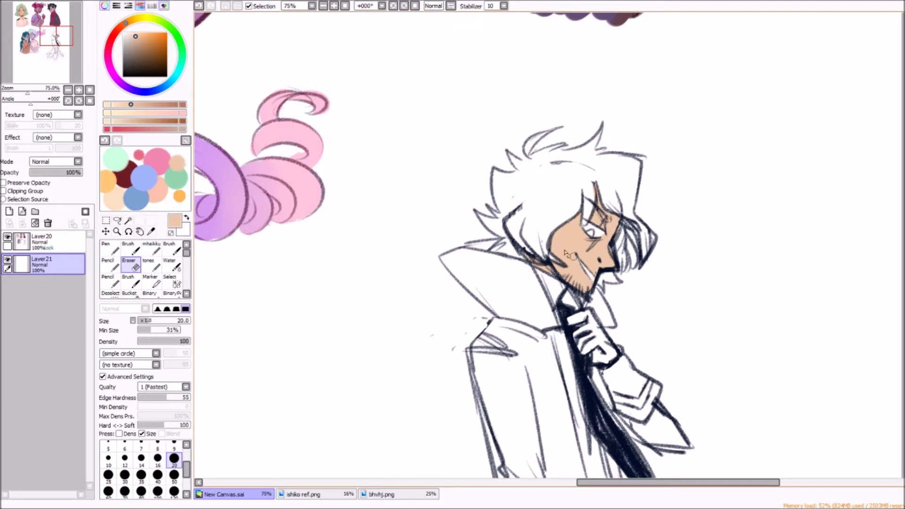
key("n")
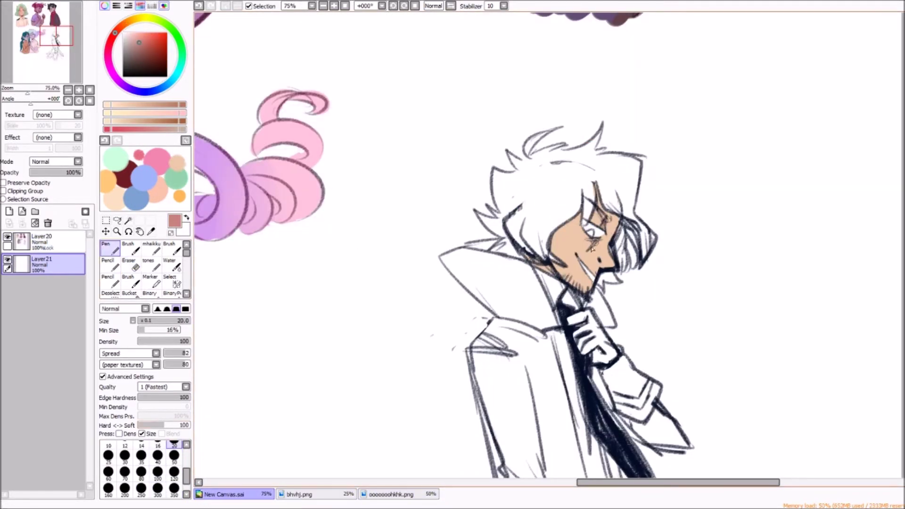
key("e")
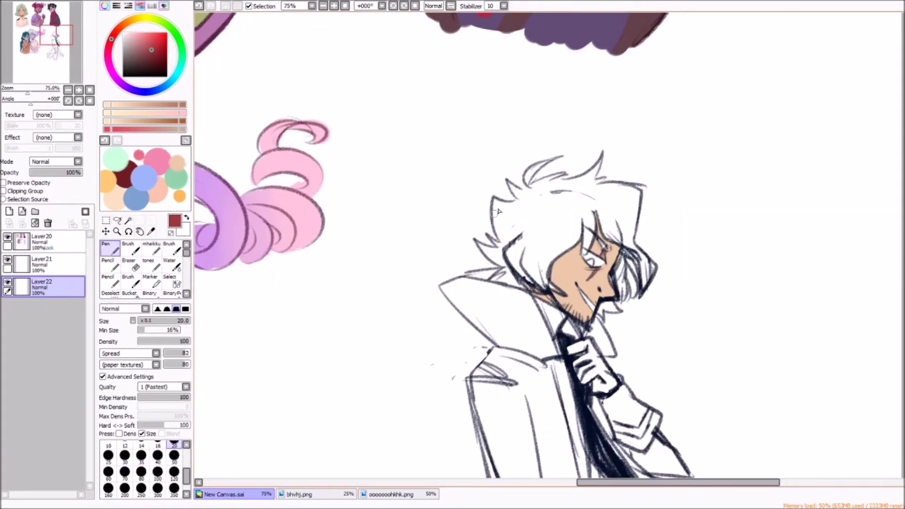
Fill the figure's hair with flat dark red on Layer22
mouse_move(499, 211)
left_mouse_down()
mouse_move(519, 245)
mouse_move(580, 221)
mouse_move(508, 182)
mouse_move(564, 186)
mouse_move(604, 156)
mouse_move(586, 250)
left_mouse_up()
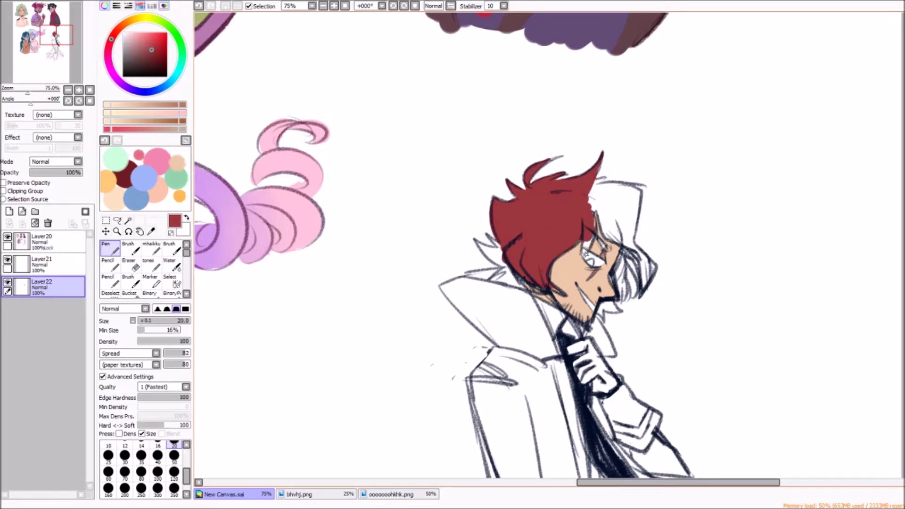
mouse_move(584, 201)
left_mouse_down()
mouse_move(629, 209)
mouse_move(613, 247)
mouse_move(627, 297)
mouse_move(604, 313)
left_mouse_up()
left_click_drag(475, 241, 491, 236)
mouse_move(632, 245)
left_mouse_down()
mouse_move(653, 288)
mouse_move(641, 292)
left_mouse_up()
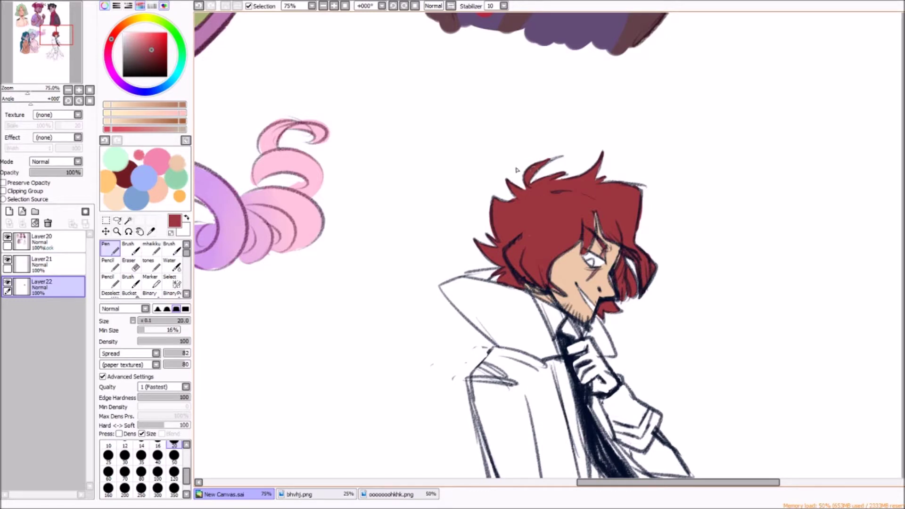
Add a new layer and fill the shirt front and the coat's hem trim with off-white
scroll(623, 125, "down", 5)
key("ctrl+shift+n")
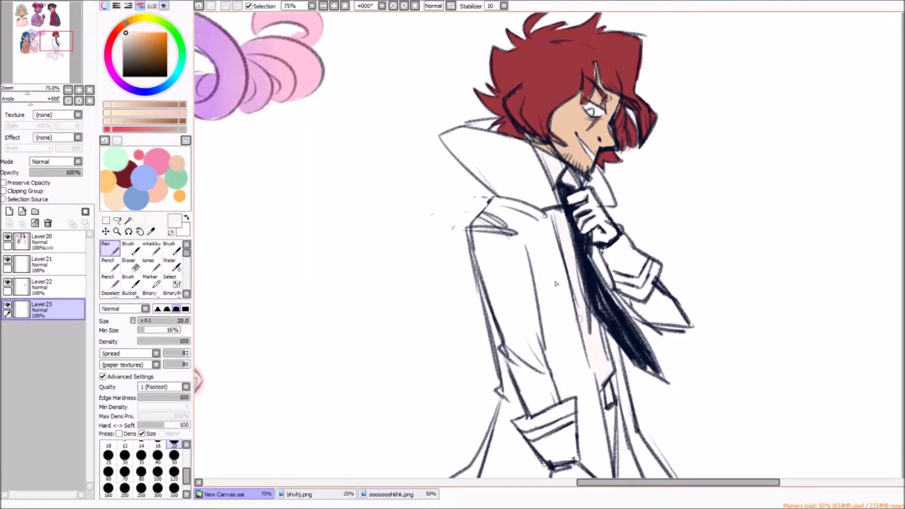
scroll(426, 254, "down", 10)
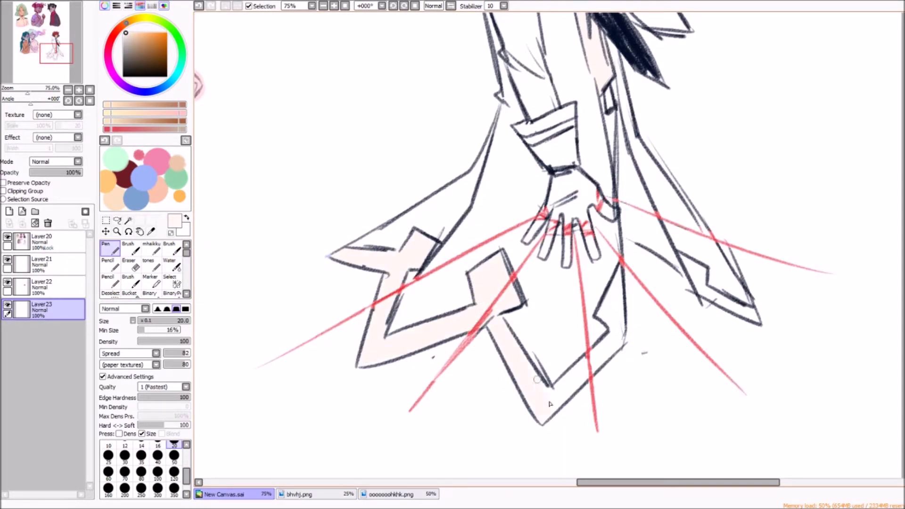
scroll(780, 141, "up", 9)
Add a new layer, check the reference in bhvhj.png and paint the bands on both coat cuffs bright red
left_click(9, 211)
left_click(299, 493)
left_click(224, 494)
left_click_drag(523, 440, 569, 419)
mouse_move(613, 275)
left_mouse_down()
mouse_move(618, 283)
mouse_move(650, 262)
left_mouse_up()
Touch up the navy line art around the raised hand on Layer20
left_click(41, 240)
left_click(129, 264)
key("b")
left_click(616, 242, "alt")
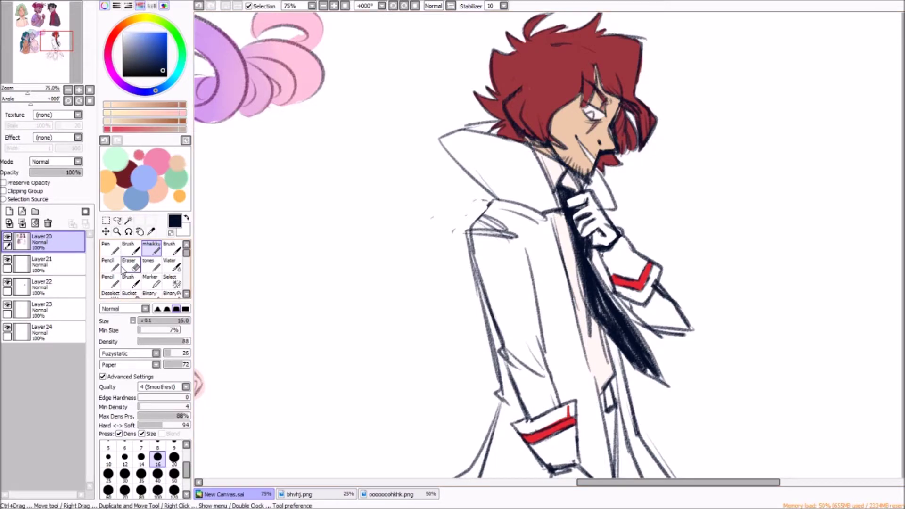
Add a new layer above Layer23 and color the figure's iris pale blue with the Pen
left_click(42, 330)
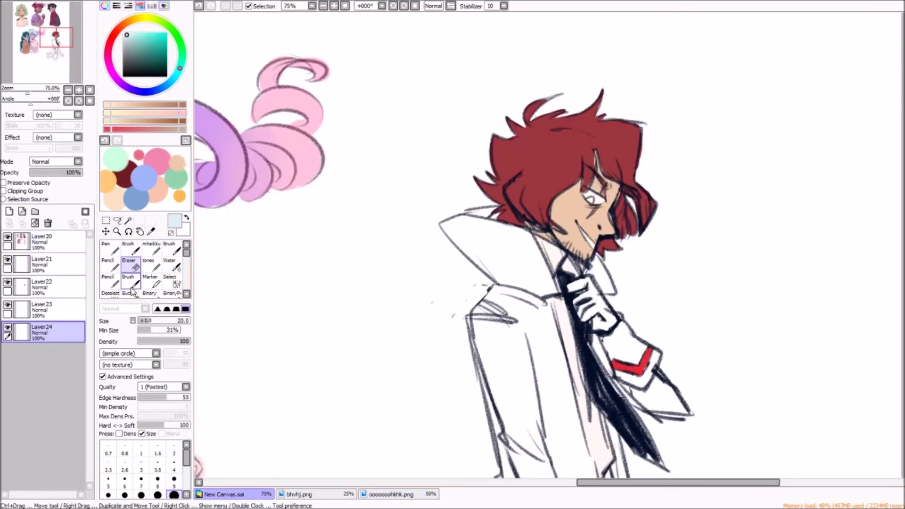
key("n")
key("ctrl+plus")
left_click(41, 309)
left_click(9, 212)
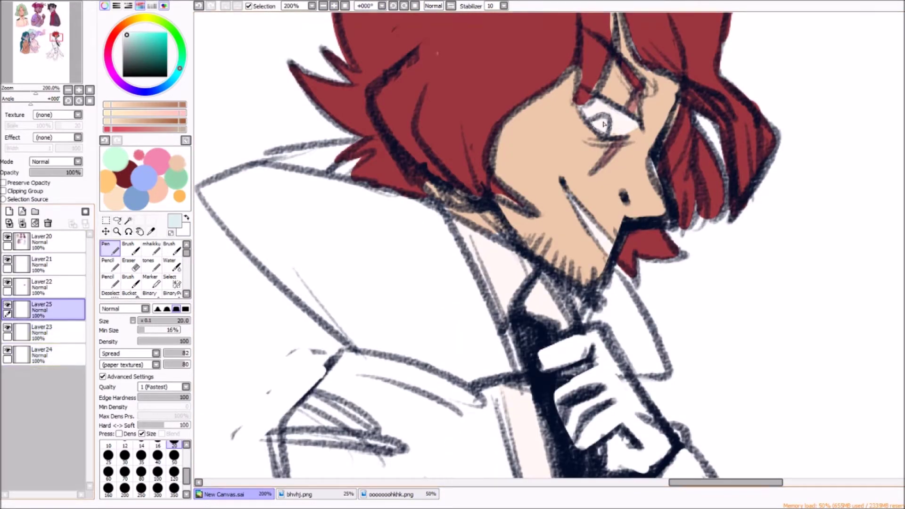
key("ctrl+minus")
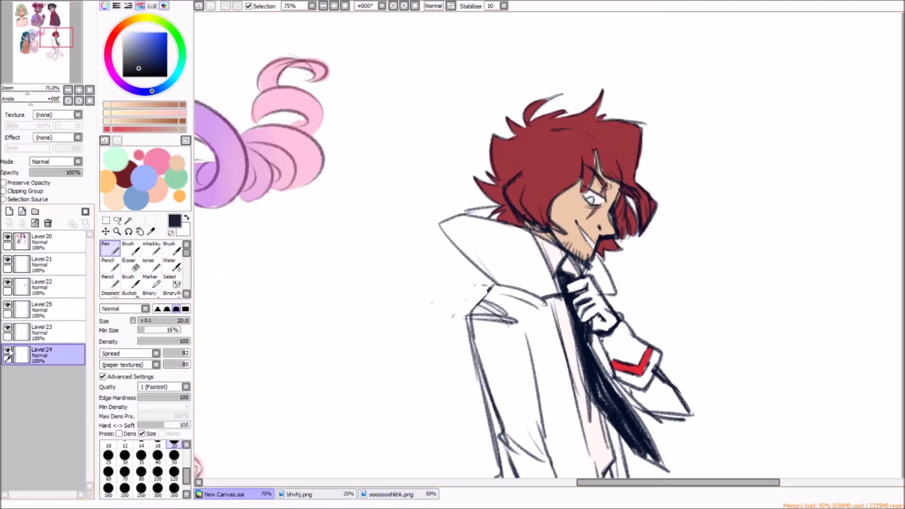
Fill both gloves and the trousers visible through the coat opening with near-black on Layer26
left_click_drag(572, 282, 604, 323)
scroll(604, 323, "down", 10)
mouse_move(559, 212)
left_mouse_down()
mouse_move(528, 283)
mouse_move(542, 299)
mouse_move(613, 257)
left_mouse_up()
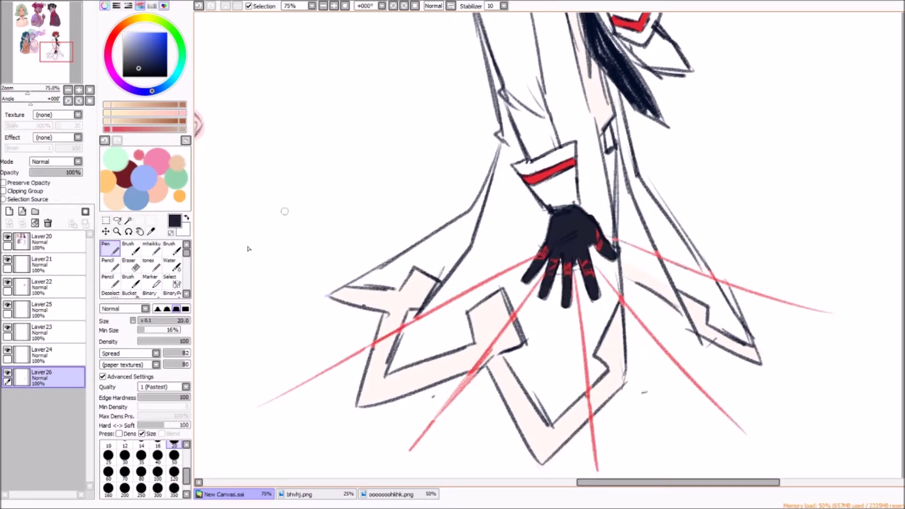
scroll(228, 270, "up", 2)
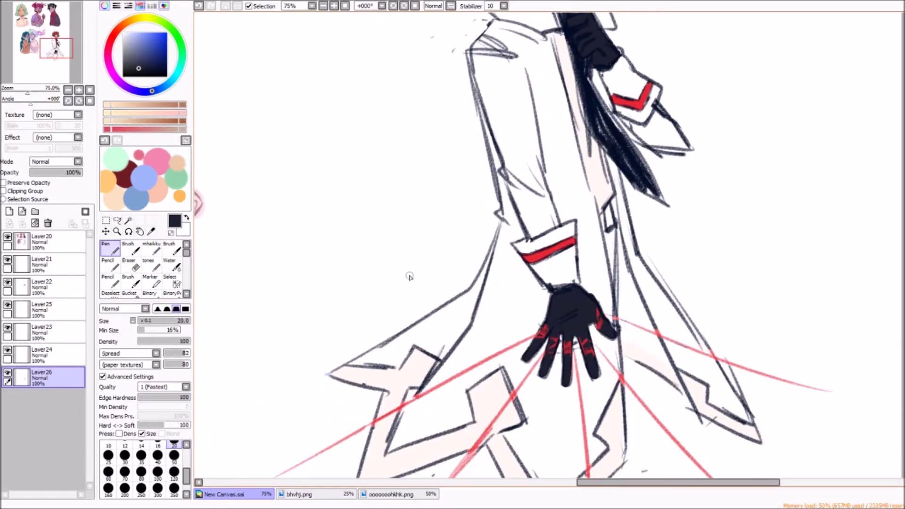
left_click_drag(605, 195, 615, 304)
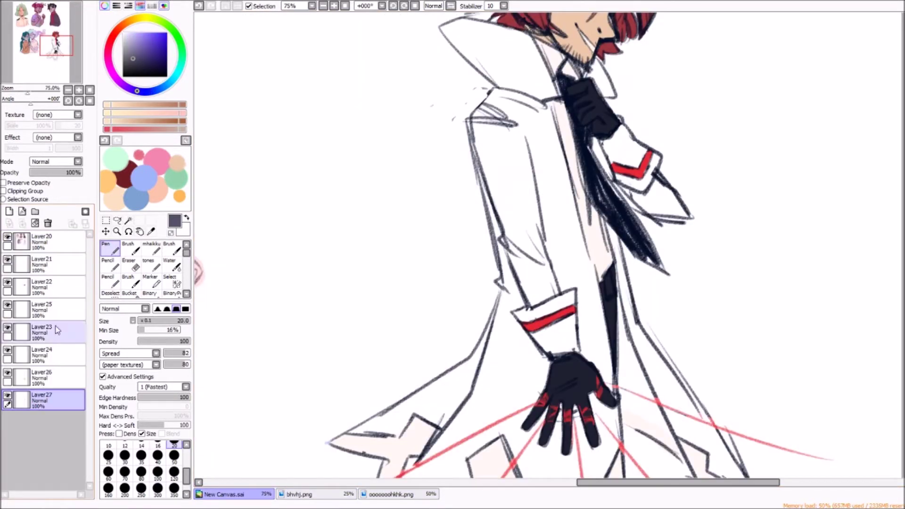
Fill the coat, collar and sleeves with dark slate purple on Layer27 using a size 50 Pen, and erase the overflow
key("bracketright")
key("bracketright")
key("bracketright")
key("bracketright")
key("bracketright")
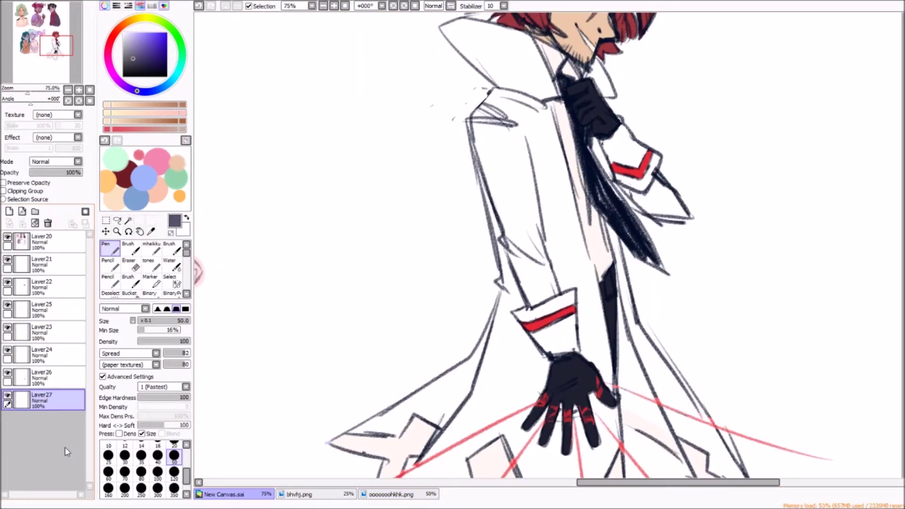
scroll(519, 236, "up", 3)
left_click_drag(608, 193, 589, 231)
mouse_move(514, 147)
left_mouse_down()
mouse_move(443, 179)
mouse_move(510, 221)
mouse_move(528, 396)
mouse_move(589, 460)
left_mouse_up()
scroll(735, 351, "down", 2)
mouse_move(613, 165)
left_mouse_down()
mouse_move(655, 243)
mouse_move(613, 330)
left_mouse_up()
scroll(612, 330, "down", 4)
mouse_move(510, 150)
left_mouse_down()
mouse_move(415, 368)
mouse_move(597, 381)
mouse_move(622, 235)
mouse_move(742, 353)
left_mouse_up()
left_click(129, 264)
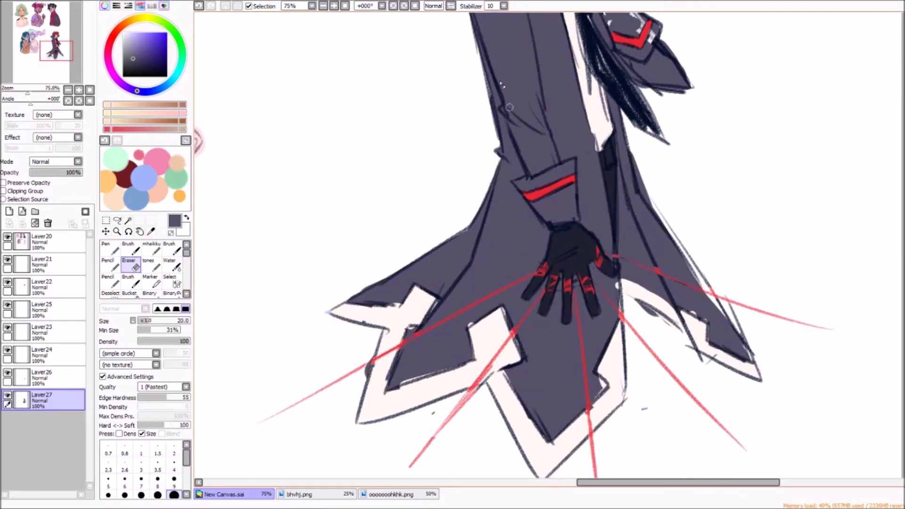
Touch up the coat's line art on Layer20 and erase excess color from the off-white hem trim on Layer23
left_click(43, 241)
scroll(546, 245, "up", 3)
left_click(151, 248)
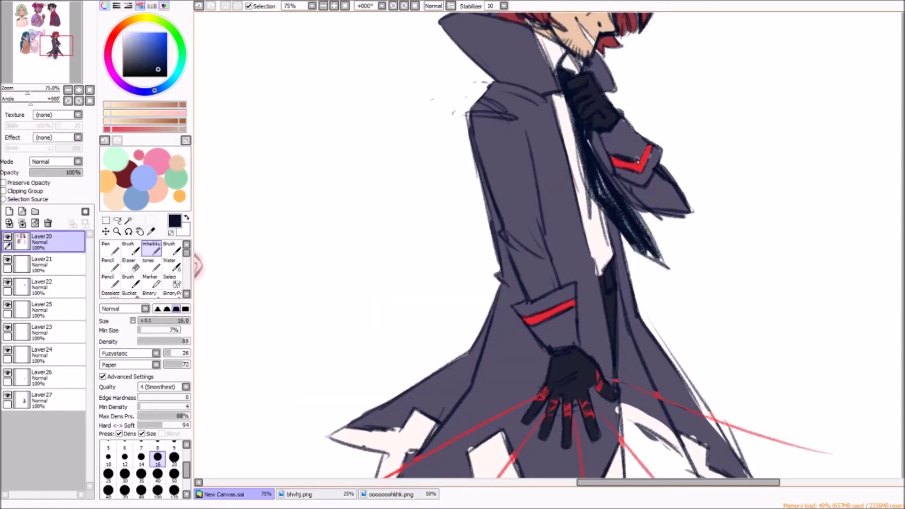
scroll(617, 119, "down", 4)
key("e")
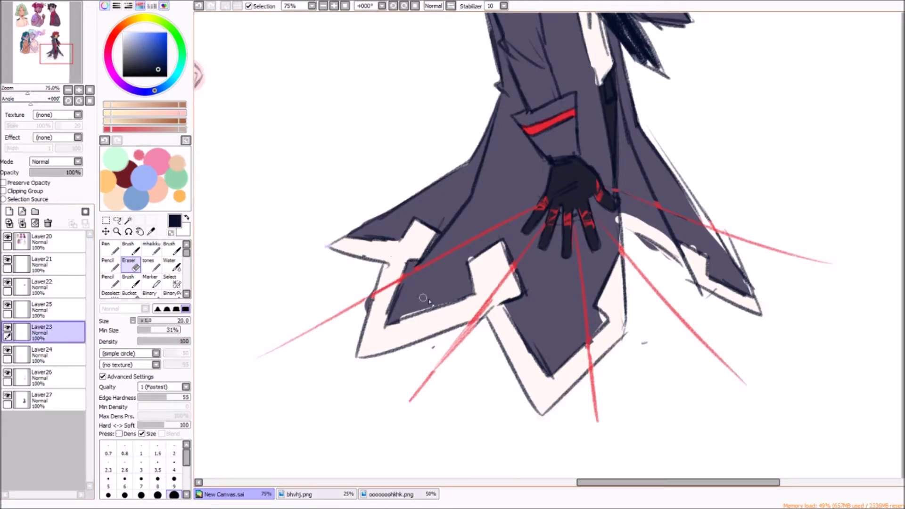
scroll(619, 248, "up", 6)
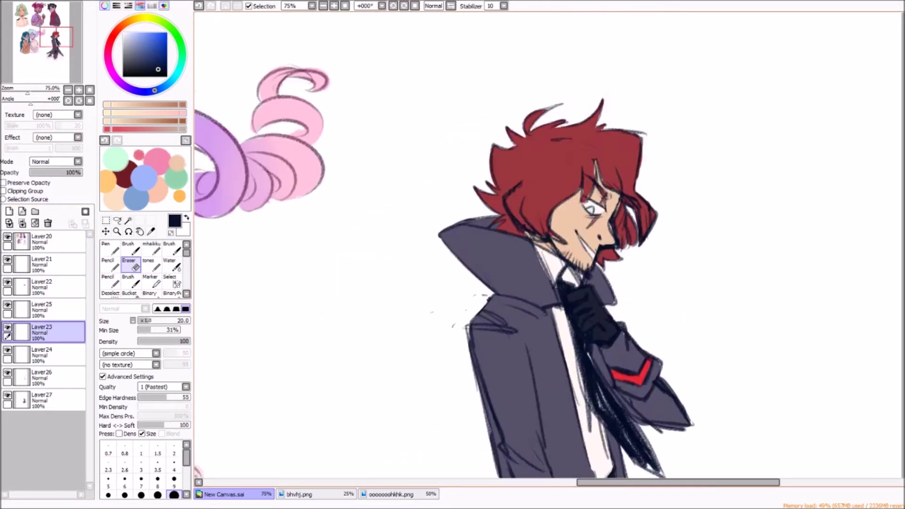
Add a clipping layer above Layer21, paint a lavender shadow over the face and save the lavender to the scratchpad
left_click(43, 264)
left_click(9, 211)
left_click(3, 183)
left_click(138, 37)
left_click(110, 248)
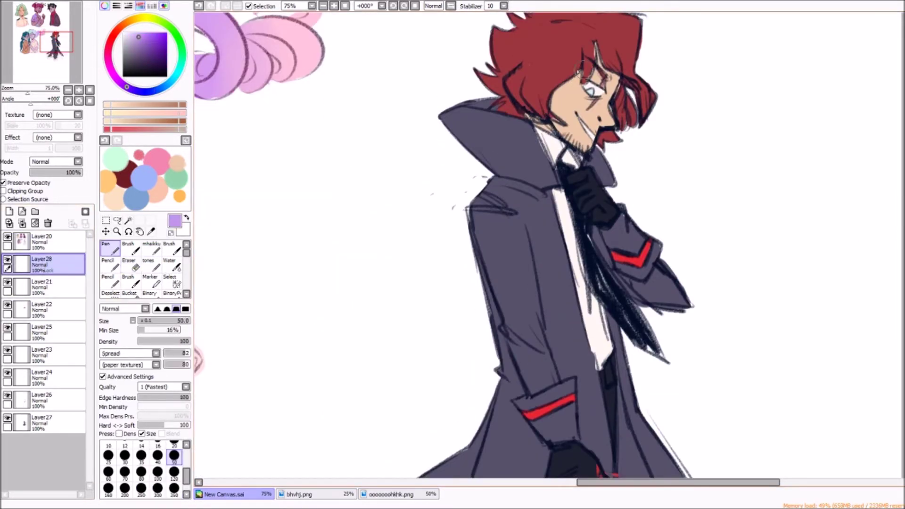
left_click(4, 182)
left_click(4, 191)
left_click_drag(595, 45, 608, 106)
left_click(140, 163)
Position the clipping layer above Layer22 and paint lavender shading along the hair's lower strands and edges, finishing with a size 35 Pen
left_click_drag(48, 264, 69, 304)
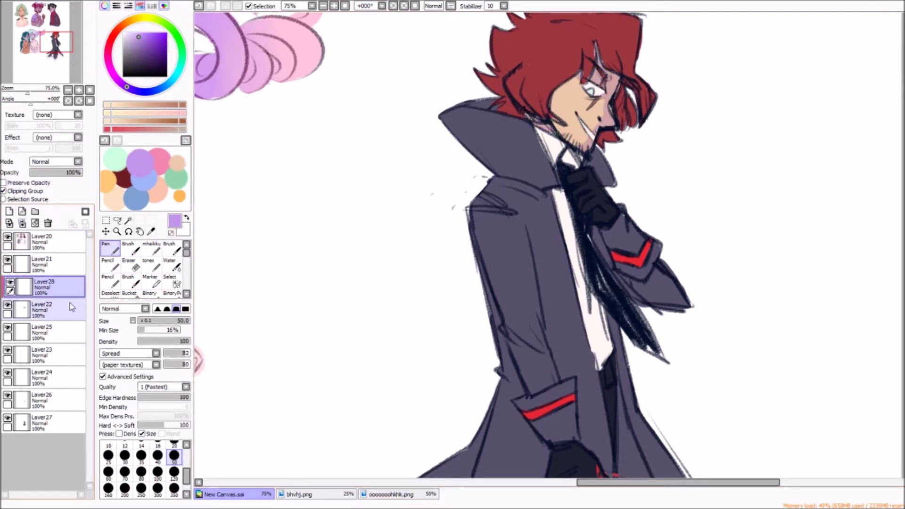
left_click_drag(476, 70, 518, 113)
mouse_move(631, 88)
left_mouse_down()
mouse_move(608, 146)
mouse_move(542, 198)
left_mouse_up()
scroll(546, 245, "up", 2)
left_click(141, 455)
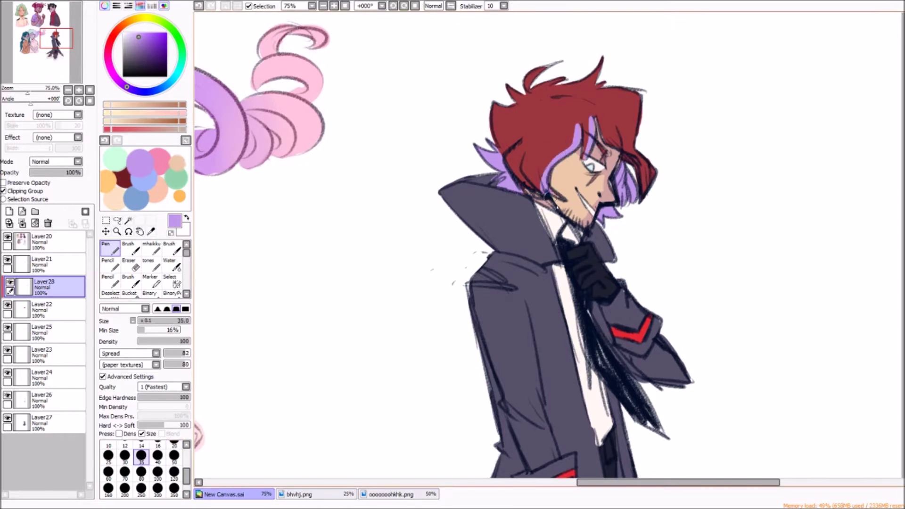
left_click_drag(518, 139, 523, 185)
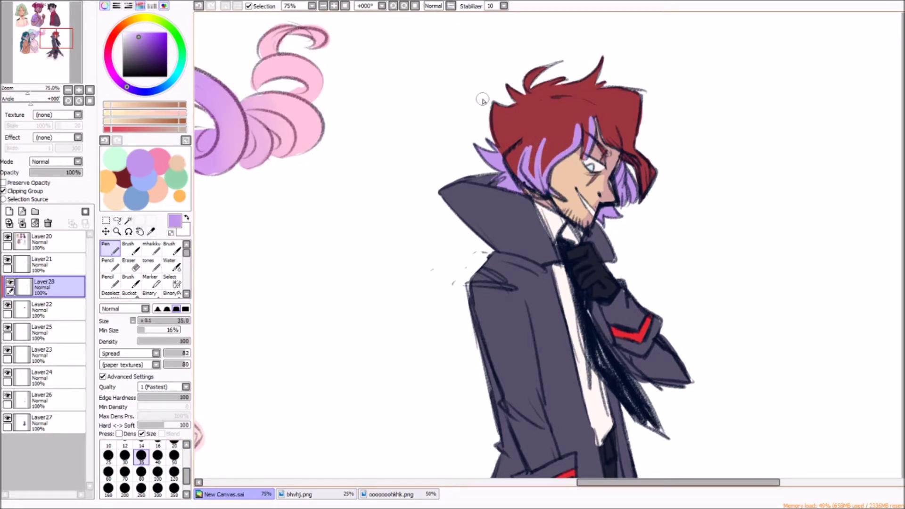
mouse_move(638, 89)
left_mouse_down()
mouse_move(613, 132)
mouse_move(643, 194)
left_mouse_up()
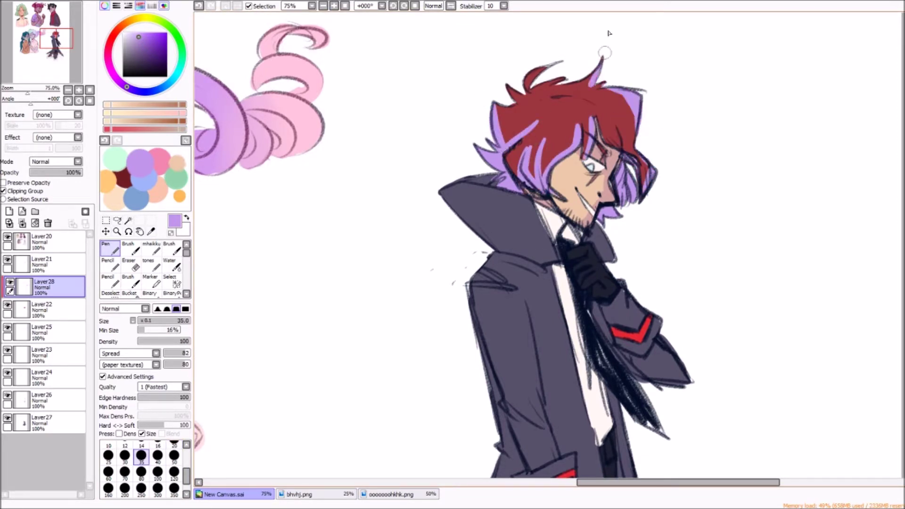
Blend the hair shading as Multiply at reduced opacity, merge it into Layer22 and brush peach highlights onto the hair
left_click(55, 162)
left_click(47, 169)
left_click_drag(80, 173, 60, 173)
key("ctrl+e")
key("b")
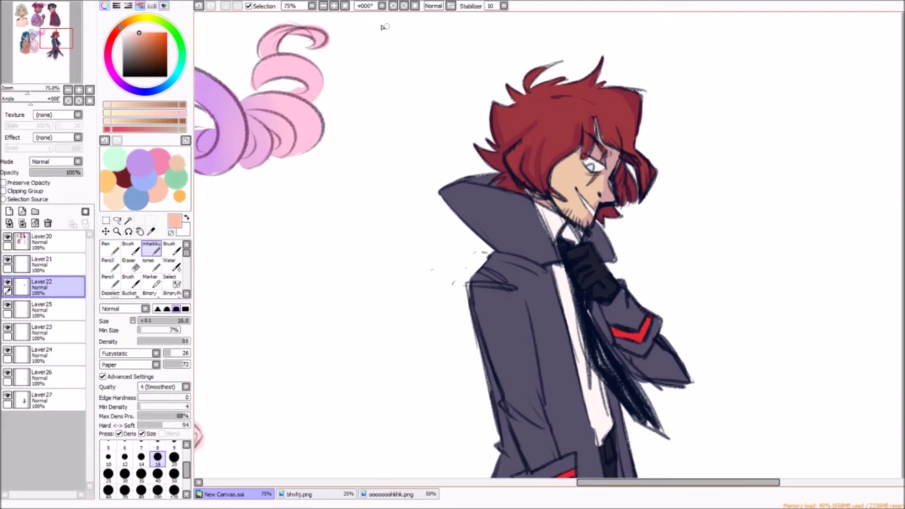
Add a clipping layer above Layer23 and paint lavender shading down the white shirt with a size 35 Pen
left_click(42, 353)
left_click(9, 211)
left_click(110, 246)
left_click(138, 37)
left_click(141, 455)
left_click(4, 191)
mouse_move(584, 160)
left_mouse_down()
mouse_move(601, 162)
mouse_move(573, 358)
left_mouse_up()
scroll(859, 156, "down", 3)
scroll(572, 358, "down", 6)
Paint lavender shading along the coat's off-white hem trim and clean up the trim's edges on Layer23
left_click_drag(620, 275, 542, 431)
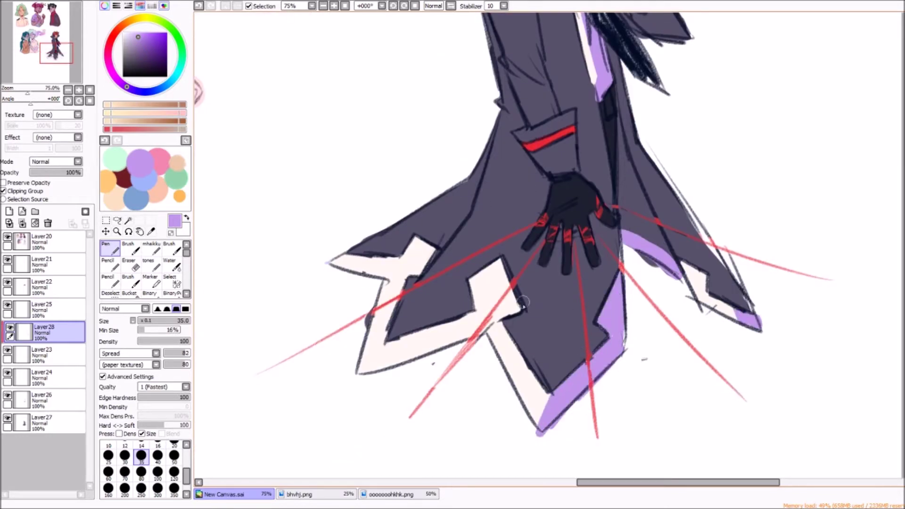
left_click_drag(509, 309, 424, 254)
left_click_drag(386, 288, 363, 367)
left_click(42, 353)
left_click(113, 198)
left_click(128, 264)
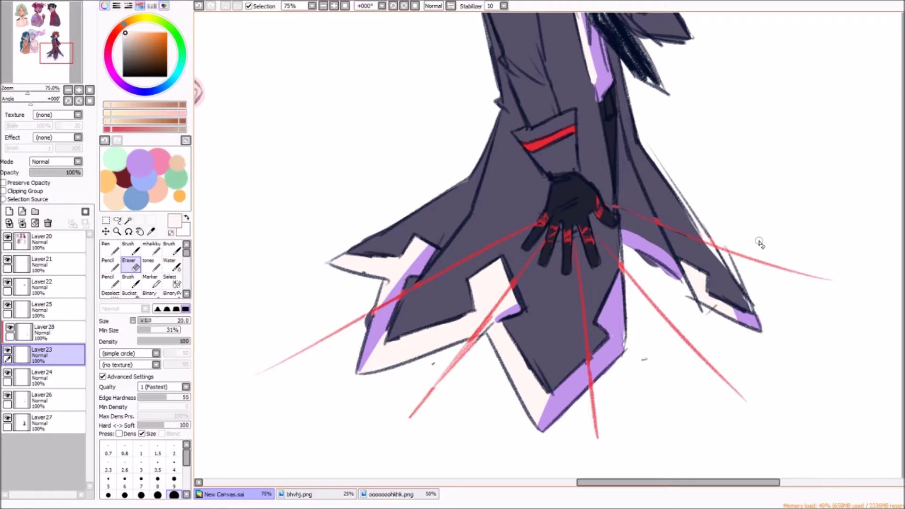
Blend the clipped shirt and trim shading over Layer23 as Multiply at 46% opacity, and select lavender with the size 35 Pen
left_click_drag(42, 332, 43, 356)
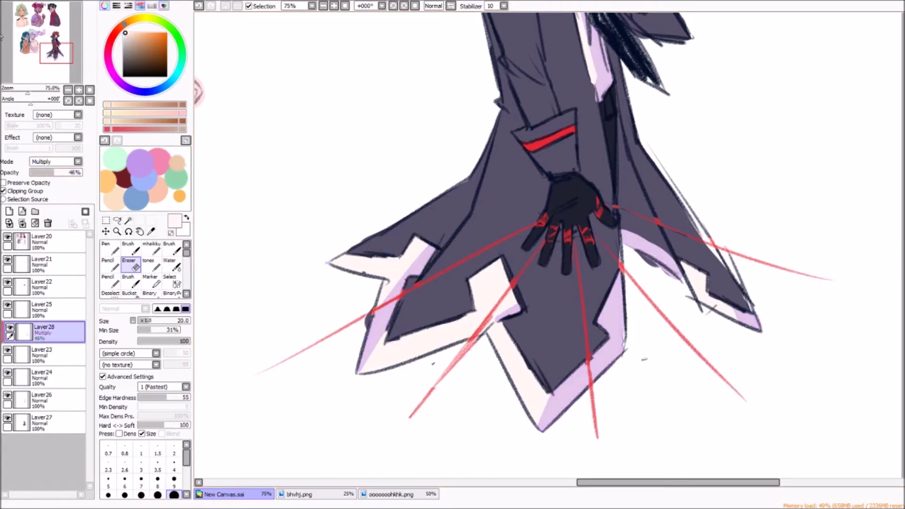
left_click(140, 161)
left_click(110, 247)
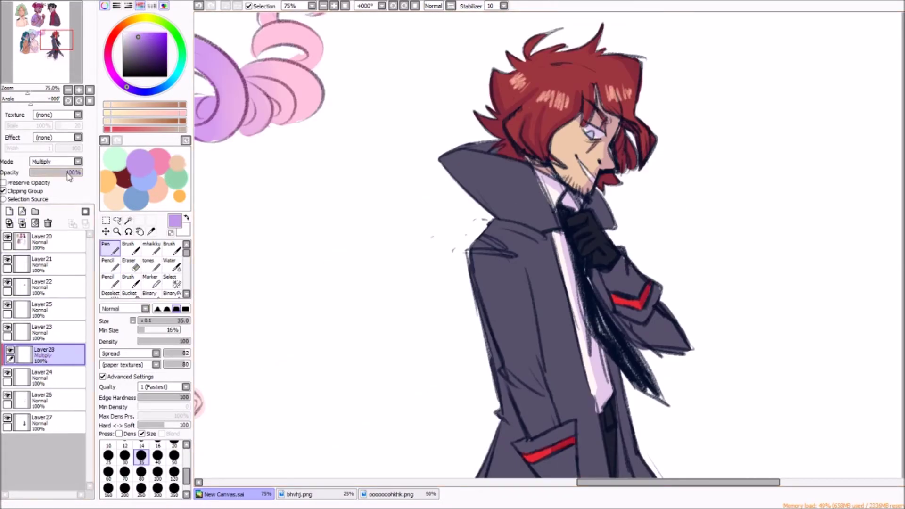
left_click_drag(598, 258, 593, 216)
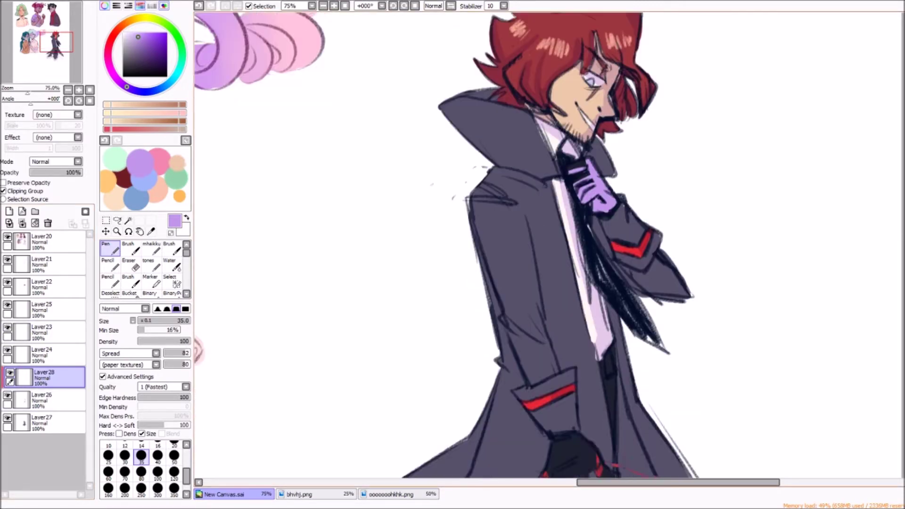
scroll(542, 236, "down", 5)
left_click_drag(589, 327, 595, 384)
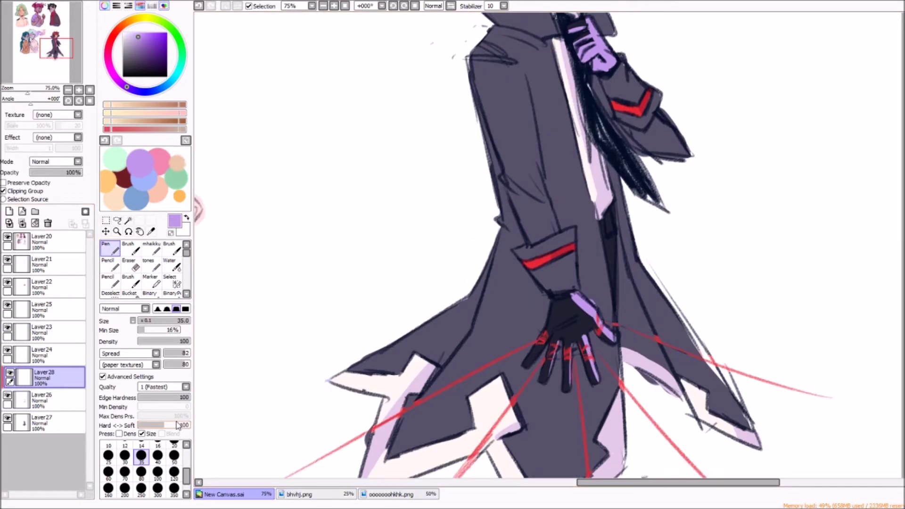
key("ctrl+z")
key("ctrl+z")
key("ctrl+z")
Clip Layer28 directly above Layer27 and paint lavender shading on the coat's sleeve folds, cuff, front panel and rear fold
left_click_drag(43, 377, 42, 399)
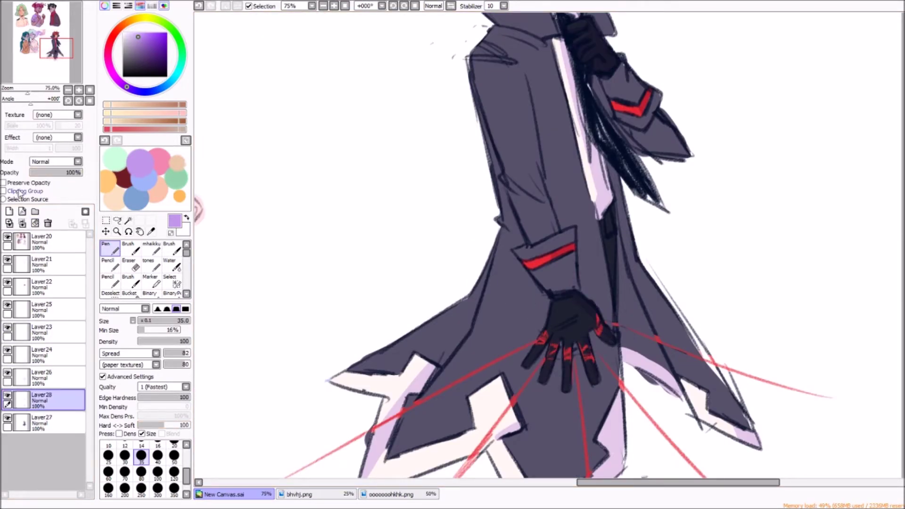
left_click_drag(506, 166, 546, 200)
left_click_drag(524, 84, 546, 198)
mouse_move(541, 211)
left_mouse_down()
mouse_move(508, 191)
mouse_move(551, 240)
mouse_move(571, 290)
left_mouse_up()
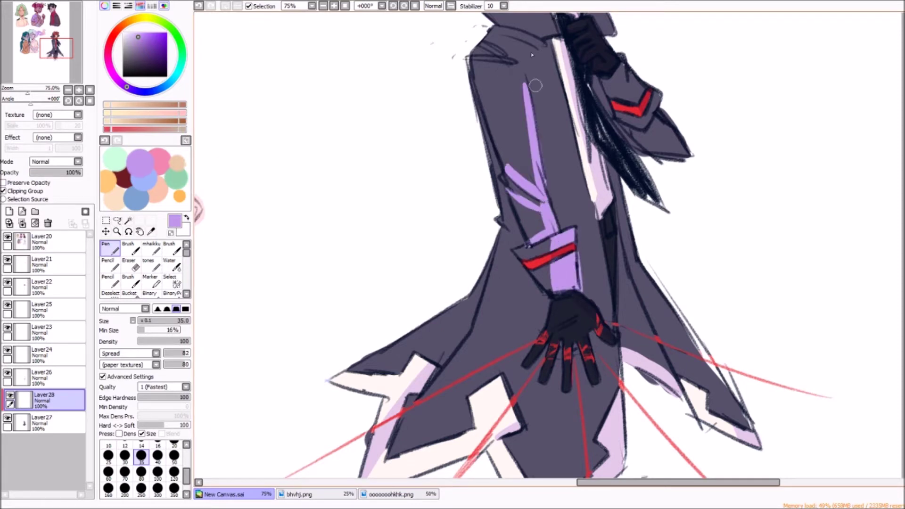
left_click_drag(535, 87, 511, 186)
mouse_move(493, 30)
left_mouse_down()
mouse_move(573, 158)
mouse_move(605, 424)
left_mouse_up()
left_click_drag(490, 248, 379, 453)
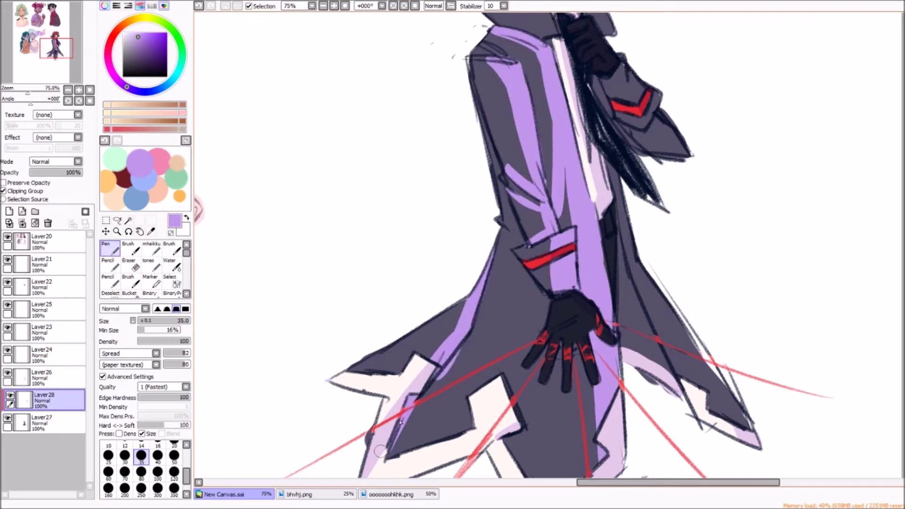
Extend the lavender shading along the coat's far tail, the raised arm's sleeve and the near sleeve's outer edge
scroll(631, 206, "down", 3)
mouse_move(620, 113)
left_mouse_down()
mouse_move(634, 255)
mouse_move(735, 326)
left_mouse_up()
scroll(636, 264, "up", 6)
left_click_drag(612, 222, 688, 297)
mouse_move(500, 94)
left_mouse_down()
mouse_move(450, 109)
mouse_move(542, 184)
left_mouse_up()
scroll(542, 188, "down", 6)
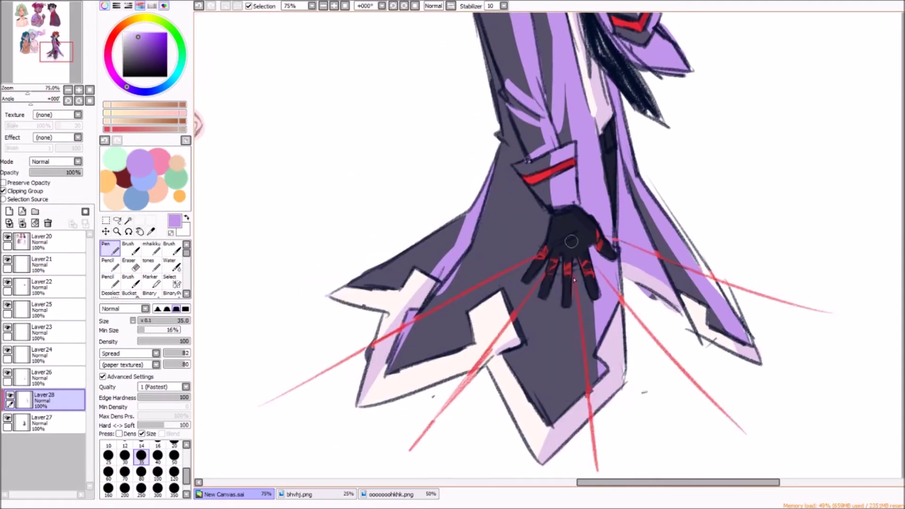
left_click_drag(481, 28, 519, 160)
Merge the blended coat shading and the remaining layers into Layer27, and add a clipping layer above it
left_click(128, 247)
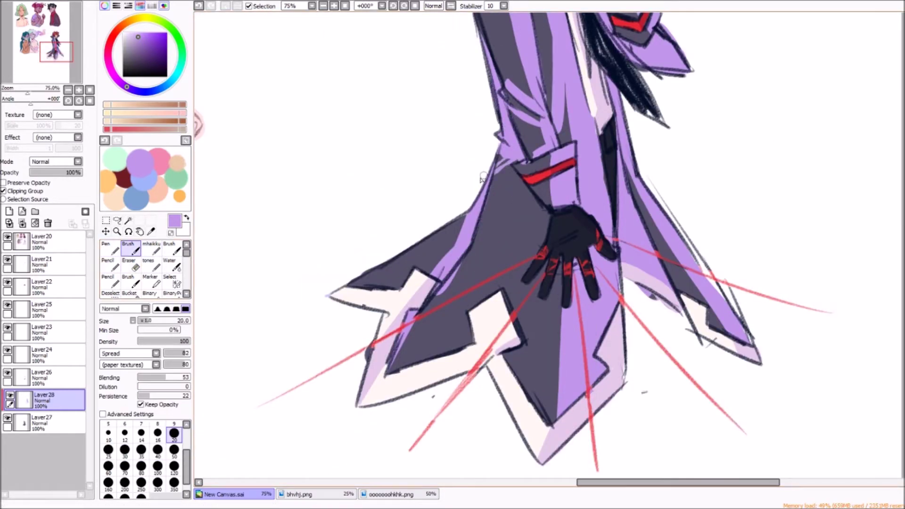
key("minus")
key("minus")
key("minus")
key("Delete")
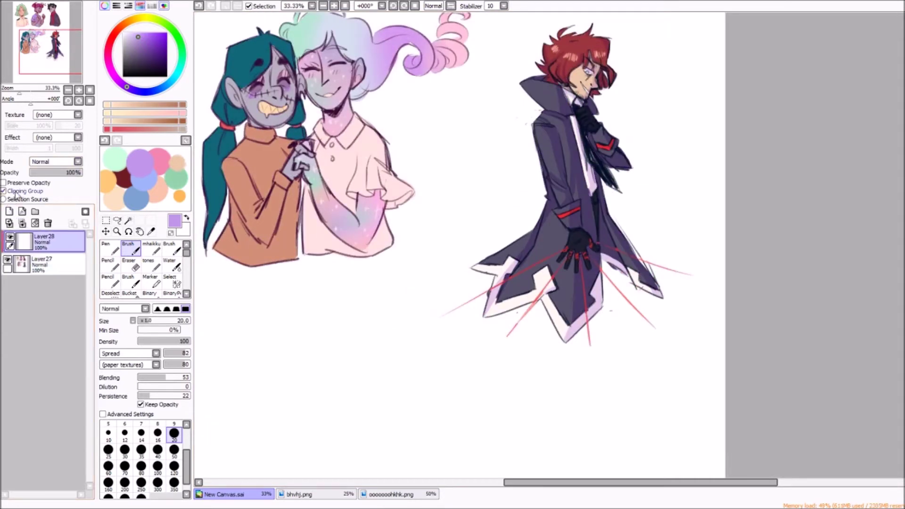
Paint a light blue tint over the whole coat-wearing figure on the clipping layer with a size 350 Pen
left_click(110, 247)
left_click(157, 90)
left_click(152, 36)
left_click_drag(544, 16, 590, 236)
key("ctrl+z")
left_click(132, 32)
left_click_drag(589, 141, 606, 252)
Blend the blue tint layer as Multiply at 74% opacity and undo the extra stroke over the face
left_click(55, 161)
left_click(53, 172)
left_click_drag(53, 172, 69, 172)
left_click_drag(566, 38, 594, 71)
key("ctrl+z")
Pick crimson and touch up the red accents and threads around the lower gloved hand
left_click(334, 6)
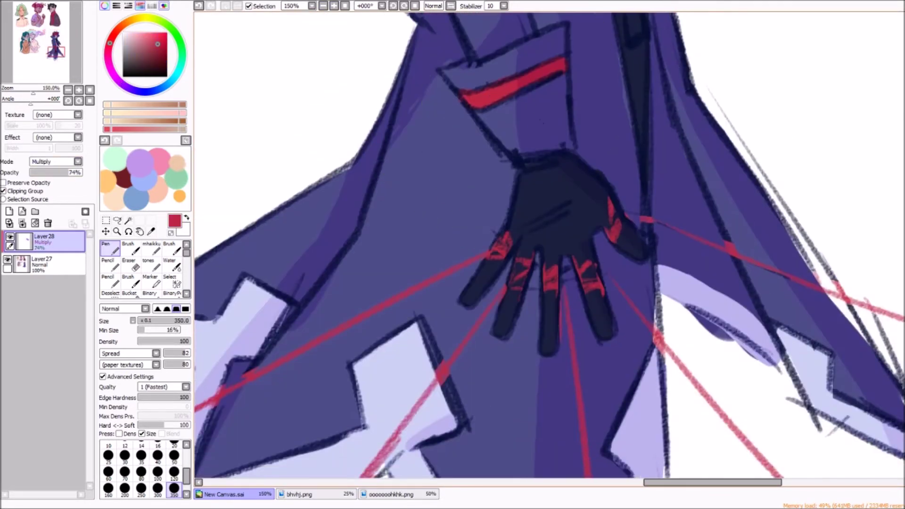
left_click(110, 293)
left_click(56, 161)
left_click(56, 161)
left_click(44, 198)
left_click(174, 406)
left_click_drag(587, 196, 650, 197)
left_click(324, 5)
left_click(323, 6)
left_click(324, 6)
Merge the tint layer into Layer27, add an empty layer beneath it, and make Layer27 active for sketching
left_click(22, 223)
left_click(9, 211)
left_click(109, 248)
left_click(187, 244)
left_click(110, 247)
mouse_move(386, 472)
left_mouse_down()
mouse_move(481, 477)
mouse_move(523, 273)
left_mouse_up()
left_click(42, 241)
left_click(129, 264)
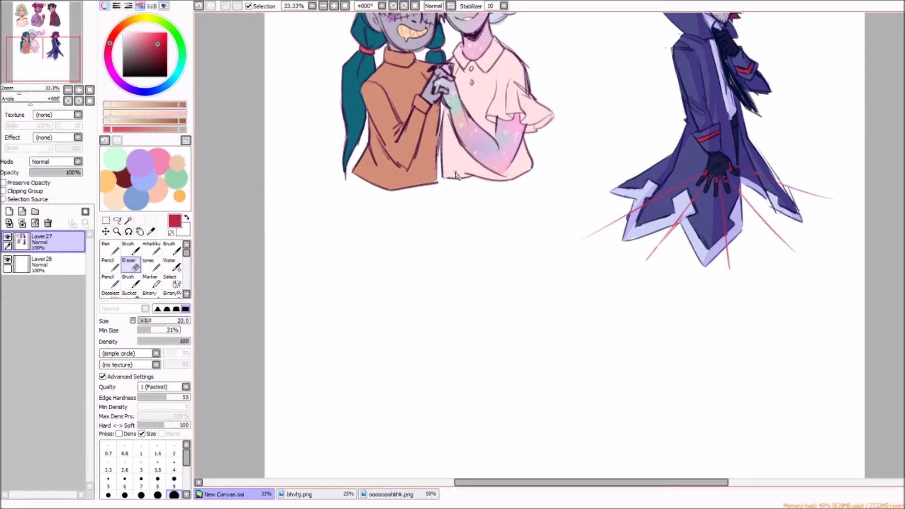
Sketch two rough crimson heads with circles, jaws and ears in the blank area below the couple, using a size 16 brush
key("b")
left_click_drag(367, 231, 363, 232)
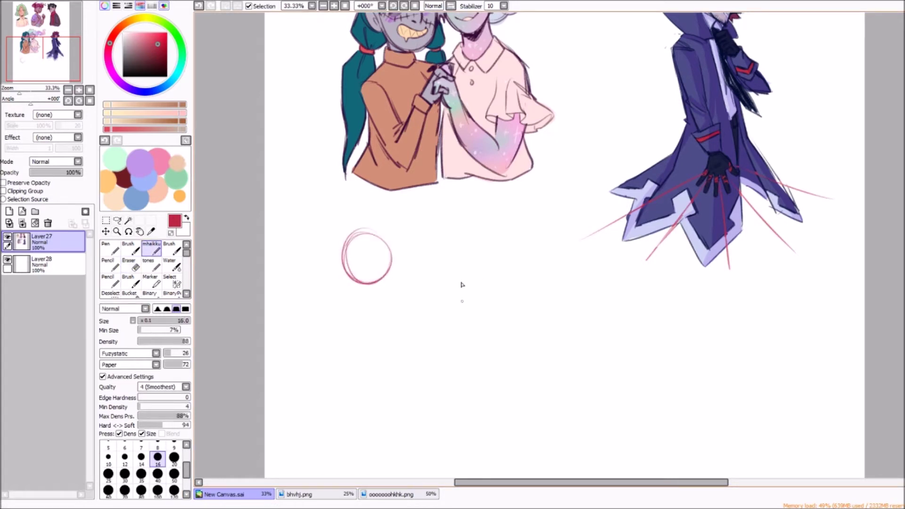
left_click_drag(460, 260, 455, 261)
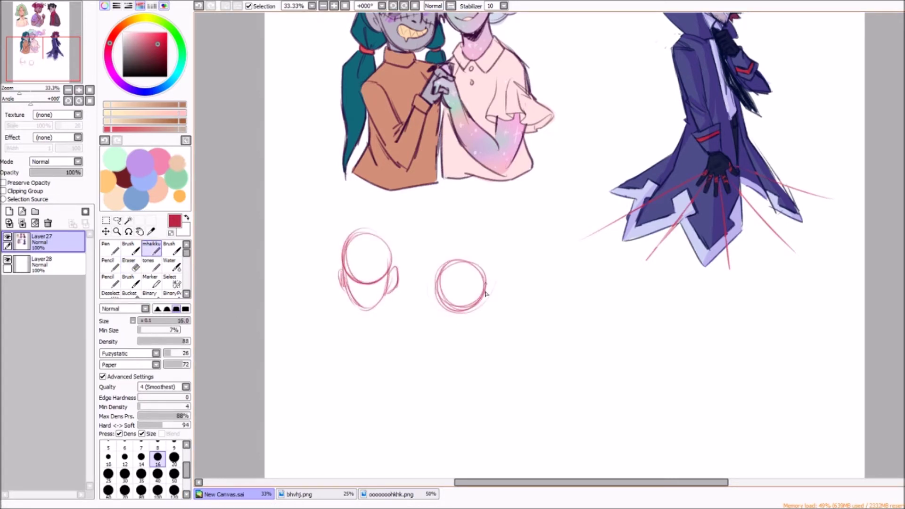
scroll(420, 246, "up", 3)
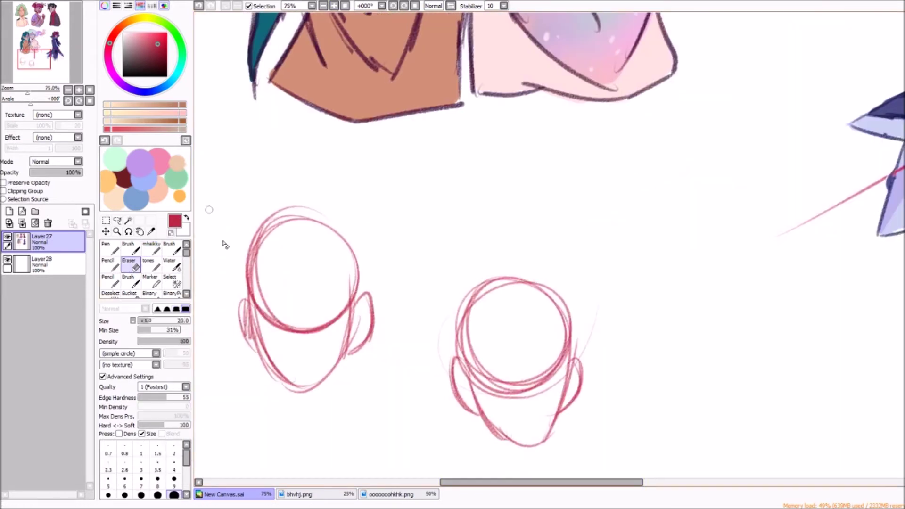
Sketch the first head's laughing face, tall hair tuft, spiky hair and shaded neck
left_click_drag(277, 275, 279, 331)
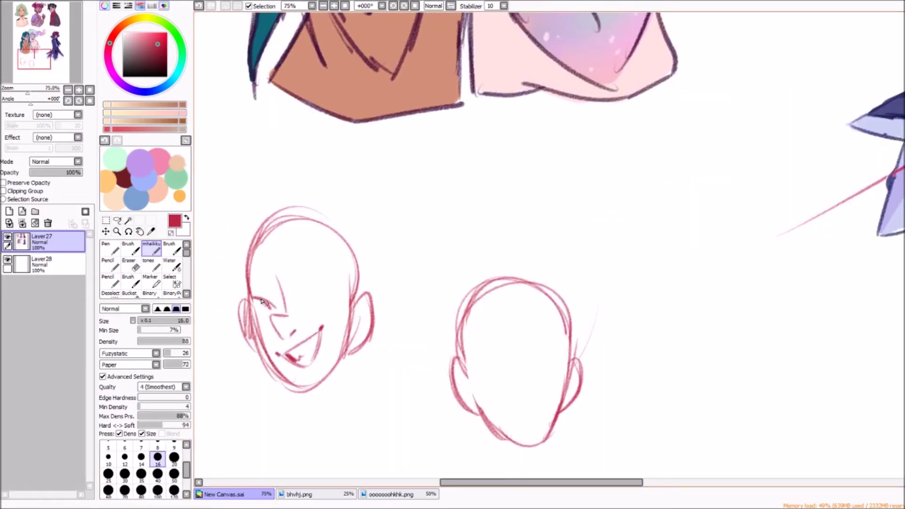
mouse_move(257, 140)
left_mouse_down()
mouse_move(245, 234)
mouse_move(288, 151)
left_mouse_up()
left_click_drag(289, 217, 346, 320)
left_click_drag(248, 238, 230, 302)
mouse_move(286, 207)
left_mouse_down()
mouse_move(379, 202)
mouse_move(363, 381)
left_mouse_up()
left_click_drag(264, 342, 255, 374)
left_click_drag(341, 367, 354, 395)
mouse_move(304, 389)
left_mouse_down()
mouse_move(309, 419)
mouse_move(330, 391)
left_mouse_up()
Sketch the second head's nose, smiling mouth, wide eyes, eyebrows and bangs
scroll(535, 249, "down", 3)
left_click_drag(541, 248, 551, 325)
left_click_drag(535, 346, 545, 338)
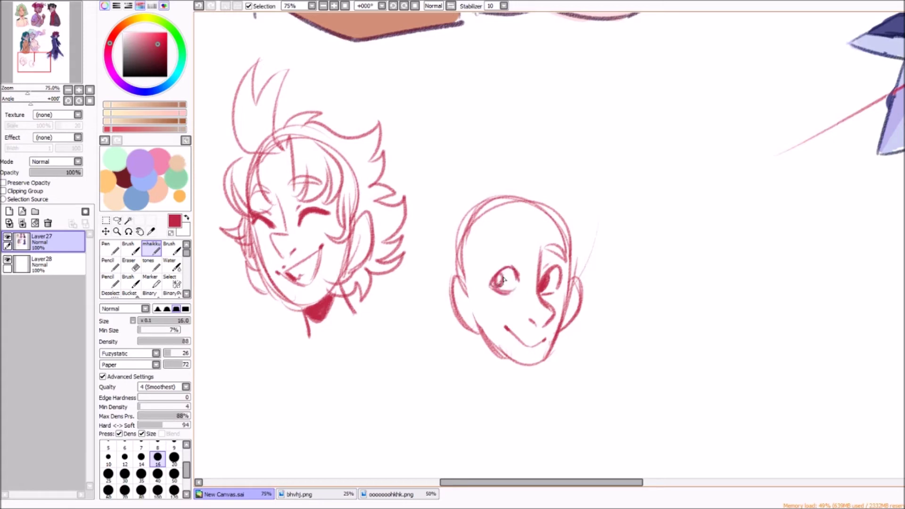
left_click_drag(509, 328, 539, 334)
left_click_drag(516, 217, 467, 269)
left_click_drag(533, 222, 563, 264)
left_click_drag(464, 273, 450, 306)
left_click_drag(542, 285, 561, 295)
Sketch the second head's tousled hair outline with flicked ends, and its neck with a solid shadow
left_click_drag(594, 257, 573, 300)
mouse_move(498, 150)
left_mouse_down()
mouse_move(474, 191)
mouse_move(589, 162)
left_mouse_up()
mouse_move(587, 188)
left_mouse_down()
mouse_move(613, 283)
mouse_move(573, 337)
left_mouse_up()
left_click_drag(466, 193, 410, 282)
key("ctrl+z")
key("ctrl+z")
left_click_drag(605, 313, 573, 342)
left_click_drag(464, 195, 410, 283)
left_click_drag(415, 283, 476, 342)
mouse_move(471, 294)
left_mouse_down()
mouse_move(452, 330)
mouse_move(509, 377)
left_mouse_up()
Erase the skull construction lines showing through both heads' hair
key("e")
mouse_move(276, 131)
left_mouse_down()
mouse_move(250, 203)
mouse_move(349, 207)
left_mouse_up()
mouse_move(462, 254)
left_mouse_down()
mouse_move(464, 294)
mouse_move(556, 202)
left_mouse_up()
mouse_move(559, 208)
left_mouse_down()
mouse_move(575, 290)
mouse_move(584, 264)
left_mouse_up()
key("b")
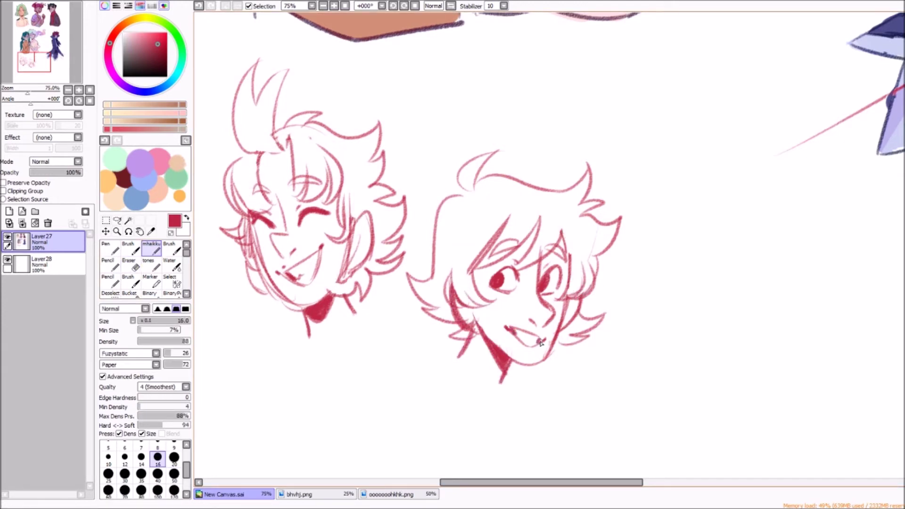
Sketch a hoodie bust with a hood, drawstrings, sleeve folds and a lower edge beneath the second head
scroll(540, 342, "down", 3)
left_click_drag(456, 249, 381, 285)
mouse_move(378, 297)
left_mouse_down()
mouse_move(527, 337)
mouse_move(398, 440)
left_mouse_up()
left_click_drag(529, 314, 575, 417)
left_click_drag(563, 421, 412, 443)
left_click_drag(450, 353, 475, 430)
left_click_drag(533, 349, 547, 415)
left_click_drag(471, 311, 498, 411)
left_click_drag(519, 334, 529, 418)
left_click_drag(527, 417, 531, 428)
Detail the tufted character's hair parting and ear piercings, and rough in a collar and sleeve beneath the head
key("minus")
key("a")
mouse_move(410, 91)
left_mouse_down()
mouse_move(556, 193)
mouse_move(421, 119)
left_mouse_up()
key("b")
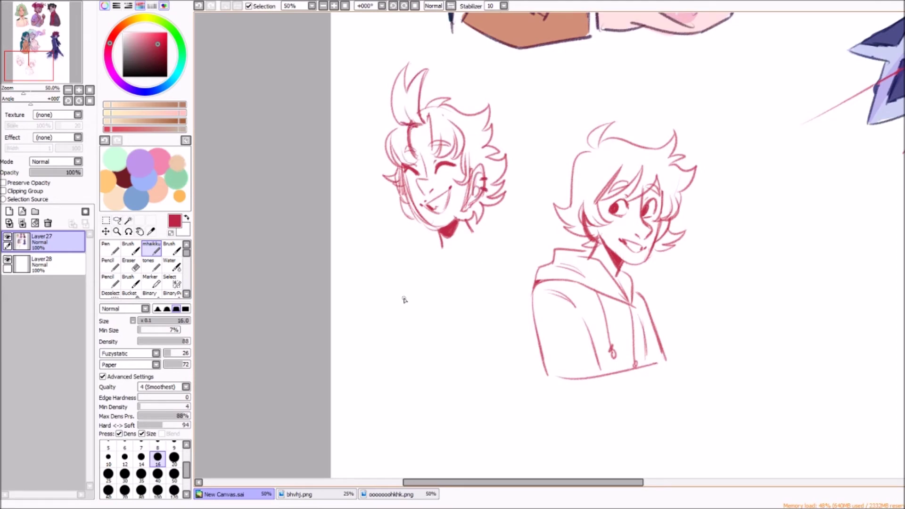
left_click_drag(474, 231, 441, 240)
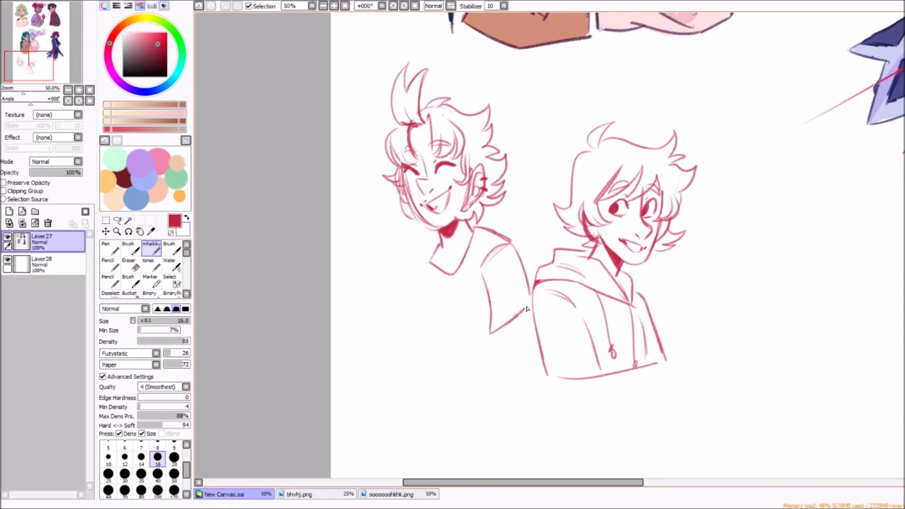
Erase the tufted character's rough collar and sleeve, and redraw the neckline, shoulders and torso sides
key("e")
mouse_move(523, 283)
left_mouse_down()
mouse_move(480, 236)
mouse_move(428, 273)
left_mouse_up()
key("b")
left_click_drag(473, 231, 450, 259)
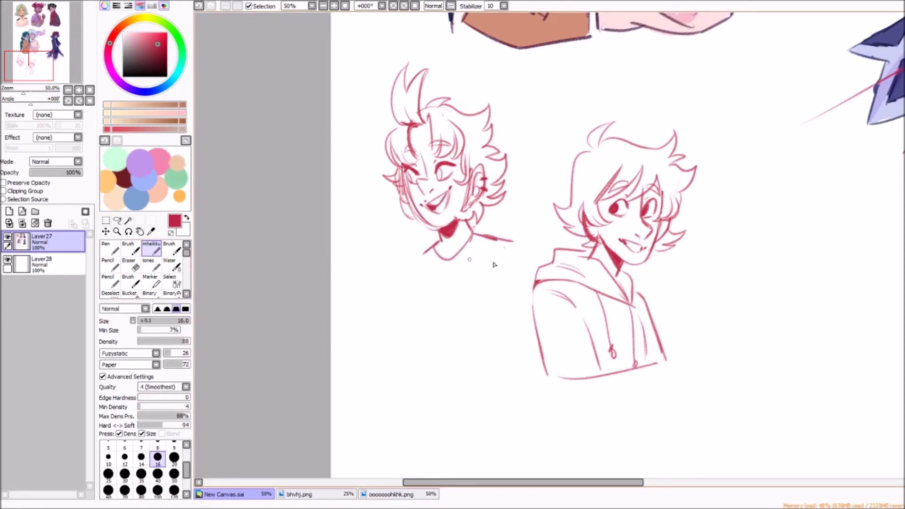
left_click_drag(475, 232, 527, 260)
left_click_drag(494, 275, 513, 253)
left_click_drag(428, 273, 459, 336)
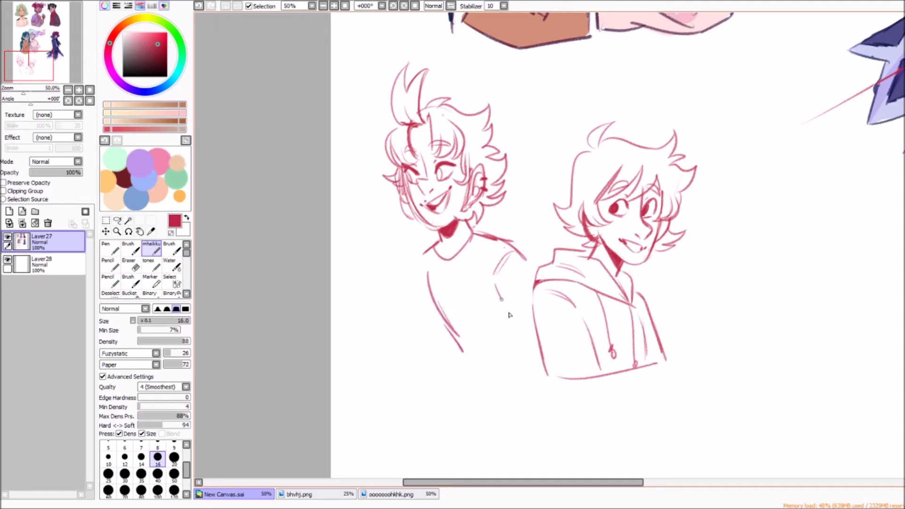
Work out the tufted character's sleeves, arms and lower shirt edge, undoing the unwanted arm strokes
left_click_drag(391, 349, 457, 378)
left_click_drag(458, 351, 515, 370)
key("ctrl+z")
key("ctrl+y")
key("ctrl+z")
left_click_drag(388, 317, 464, 349)
key("ctrl+z")
key("ctrl+z")
key("ctrl+z")
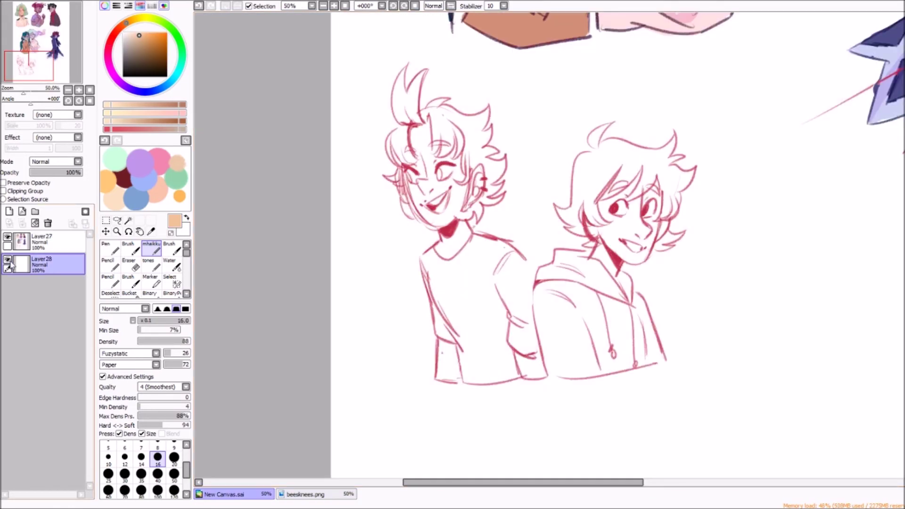
Fill the tufted character's skin with peach and the hoodie character's with brown on Layer28, sampling from the reference sheets
left_click(42, 263)
left_click(110, 247)
mouse_move(419, 119)
left_mouse_down()
mouse_move(424, 208)
mouse_move(455, 151)
mouse_move(445, 243)
mouse_move(469, 215)
mouse_move(476, 179)
left_mouse_up()
left_click_drag(410, 200, 400, 172)
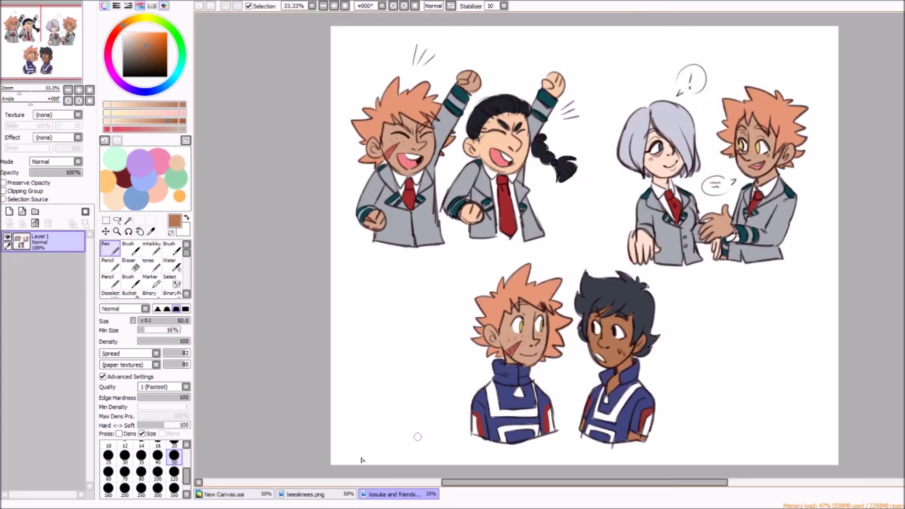
mouse_move(601, 198)
left_mouse_down()
mouse_move(622, 222)
mouse_move(641, 188)
mouse_move(615, 266)
mouse_move(632, 221)
left_mouse_up()
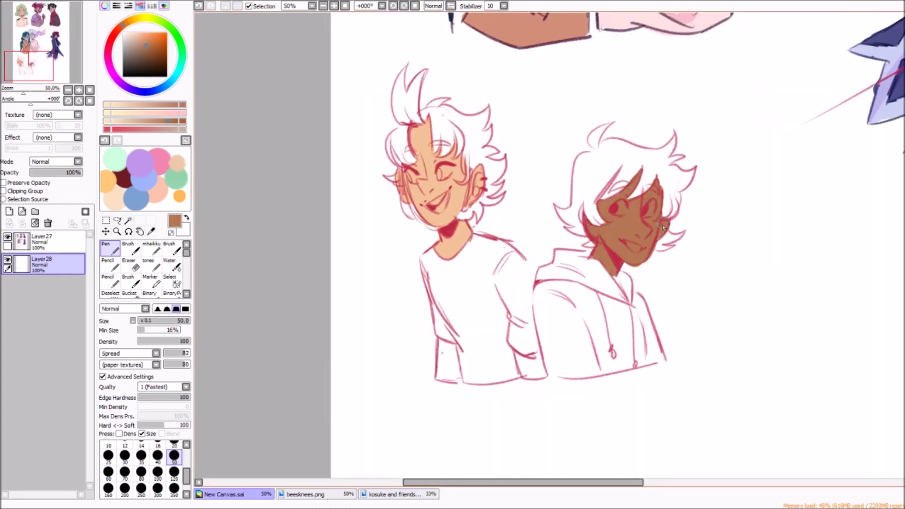
Preserve opacity on Layer27 and recolor both characters' line art dark maroon with a size 120 Pen
left_click(42, 240)
left_click(4, 183)
left_click(124, 178)
left_click(174, 471)
left_click_drag(405, 85, 464, 344)
left_click_drag(515, 289, 660, 151)
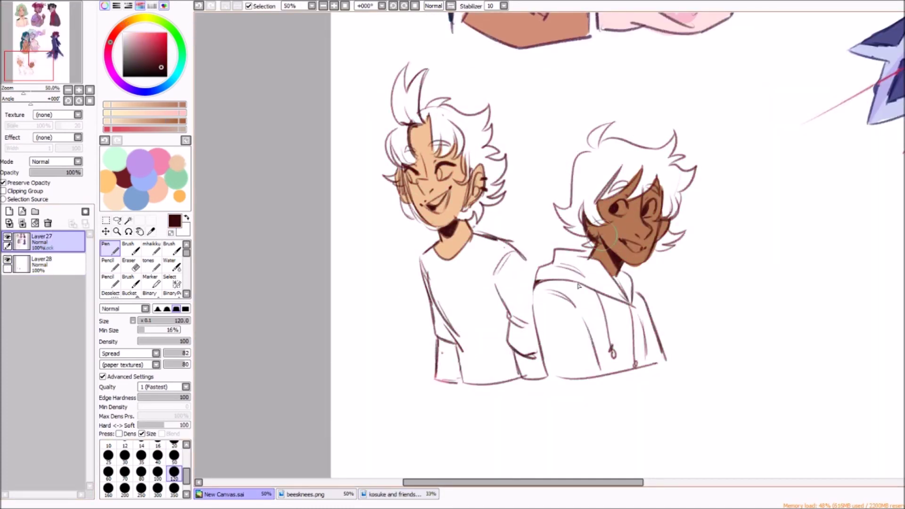
Erase the skin color from both characters' eyes and teeth on Layer28, reducing the Eraser to size 20 for details
left_click(41, 264)
left_click(129, 264)
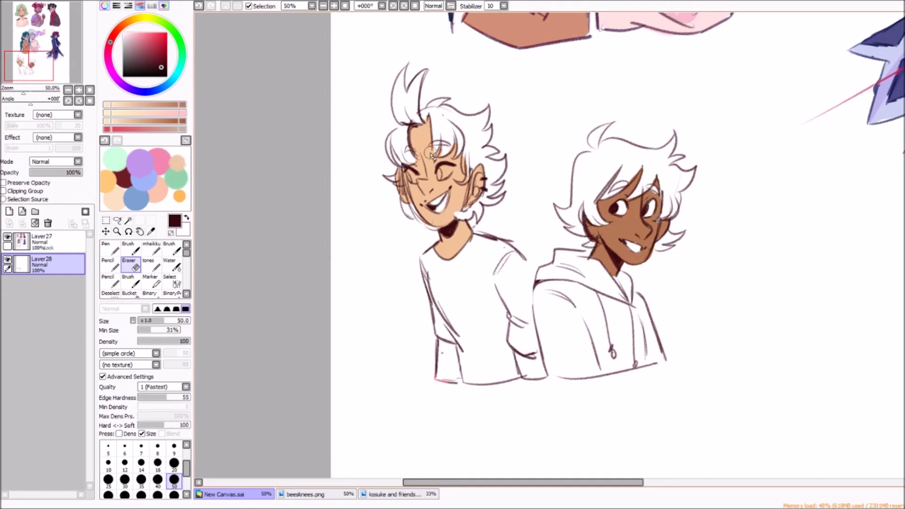
key("bracketleft")
key("bracketleft")
key("bracketleft")
key("bracketleft")
key("bracketleft")
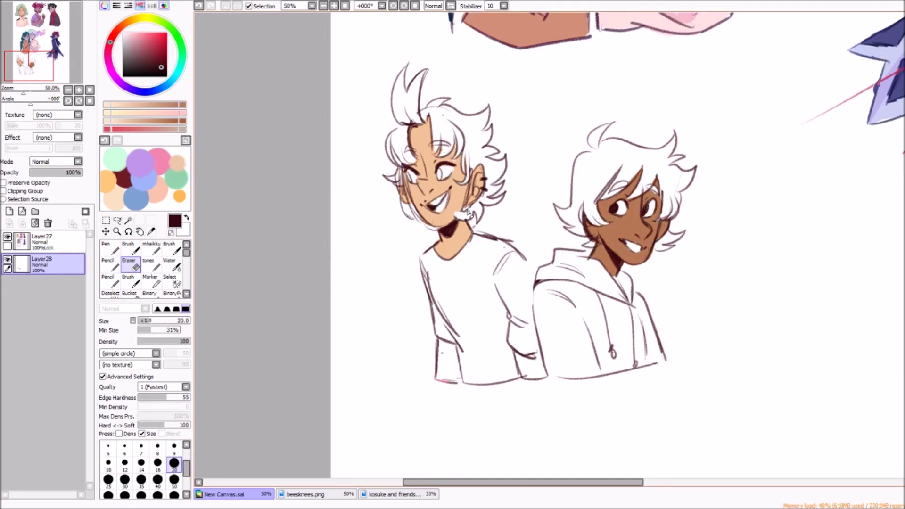
Resample the skin tones with the Pen and fill the tufted character's forearms with peach
key("n")
left_click(628, 254, "alt")
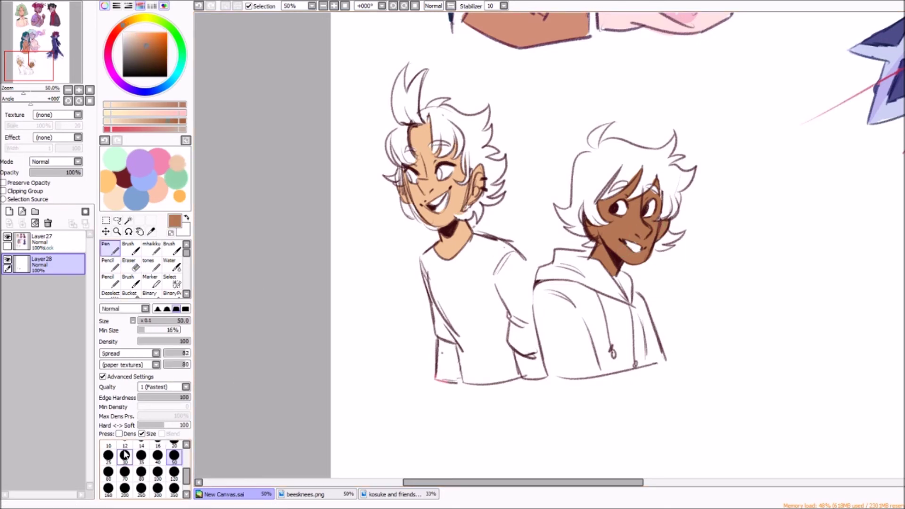
left_click(447, 240, "alt")
left_click_drag(438, 344, 459, 379)
left_click_drag(516, 354, 542, 375)
Add new layers for the flat colors and pick off-white as the painting color
left_click(9, 212)
left_click(417, 199, "alt")
left_click(9, 211)
Check the reference sheets and sample the orange iris color from omgg.png
key("ctrl+shift+Tab")
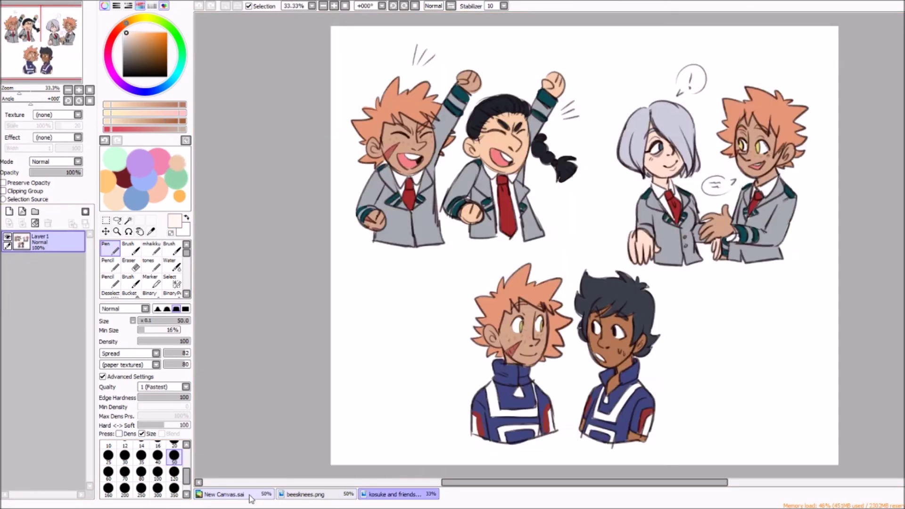
key("ctrl+Tab")
scroll(803, 253, "up", 2)
scroll(803, 253, "left", 3)
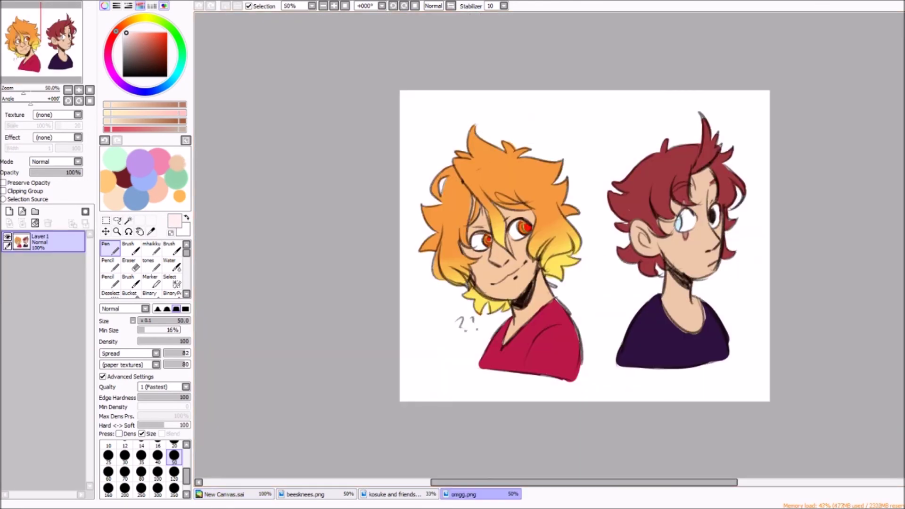
left_click(521, 227, "alt")
key("ctrl+shift+Tab")
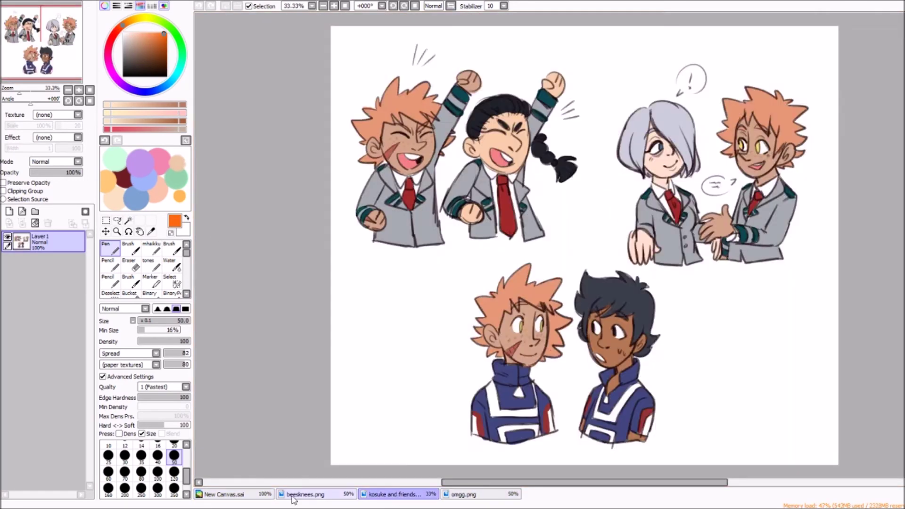
Color the tufted character's irises orange with red shading on Layer30, using the Pen at size 20
key("ctrl+Tab")
key("ctrl+Tab")
key("bracketleft")
key("bracketleft")
key("bracketleft")
key("bracketleft")
key("bracketleft")
left_click_drag(380, 104, 382, 114)
left_click_drag(440, 93, 442, 111)
key("ctrl+shift+Tab")
key("ctrl+Tab")
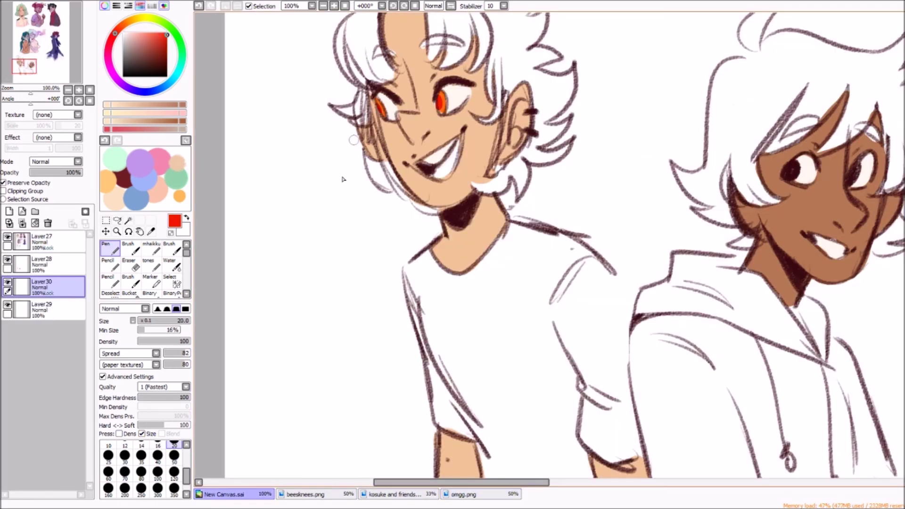
Add yellow highlights to the tufted character's irises with the mhaikku brush at size 4
key("b")
key("bracketleft")
key("bracketleft")
key("bracketleft")
key("bracketleft")
key("bracketleft")
key("bracketleft")
key("bracketleft")
key("bracketleft")
key("bracketleft")
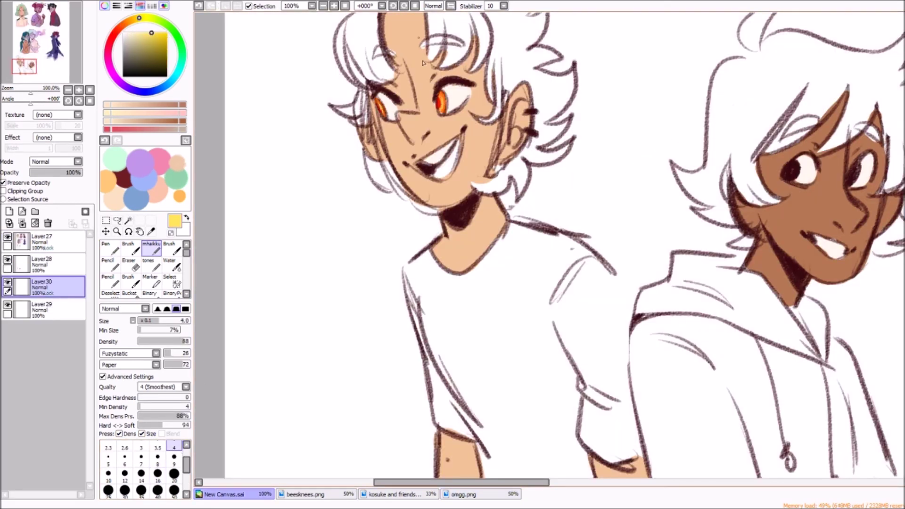
Add a new layer and paint the tufted character's tongue pink, tidying its edges with the Eraser
key("ctrl+shift+n")
left_click(159, 160)
left_click_drag(436, 163, 447, 169)
key("e")
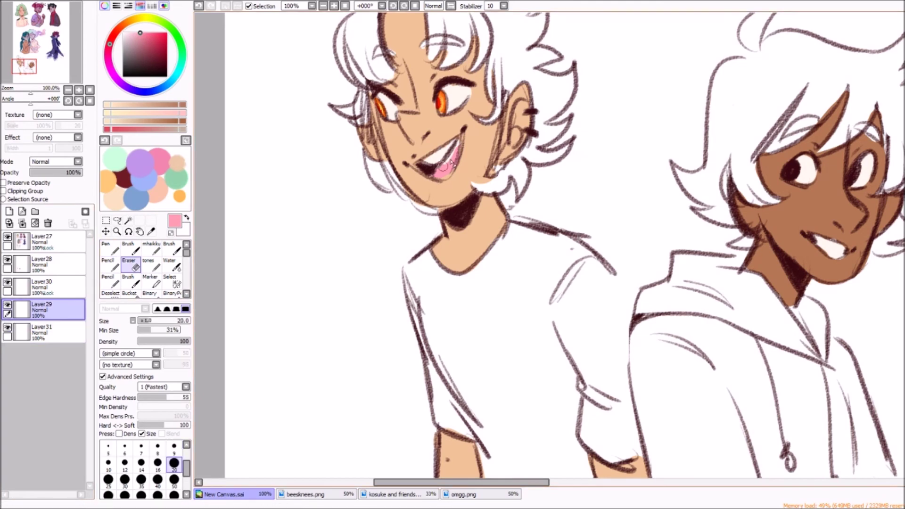
Fill the tufted character's hair with orange on a new layer and blend yellow into its tips and bangs
key("minus")
key("ctrl+shift+n")
key("n")
left_click(179, 194)
mouse_move(500, 109)
left_mouse_down()
mouse_move(513, 151)
mouse_move(565, 203)
left_mouse_up()
mouse_move(578, 161)
left_mouse_down()
mouse_move(563, 123)
mouse_move(516, 109)
mouse_move(502, 71)
mouse_move(477, 153)
left_mouse_up()
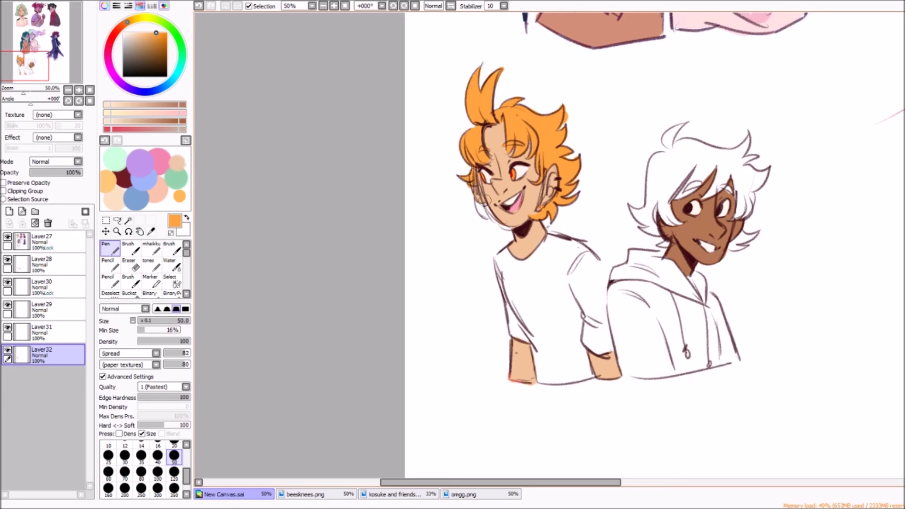
key("e")
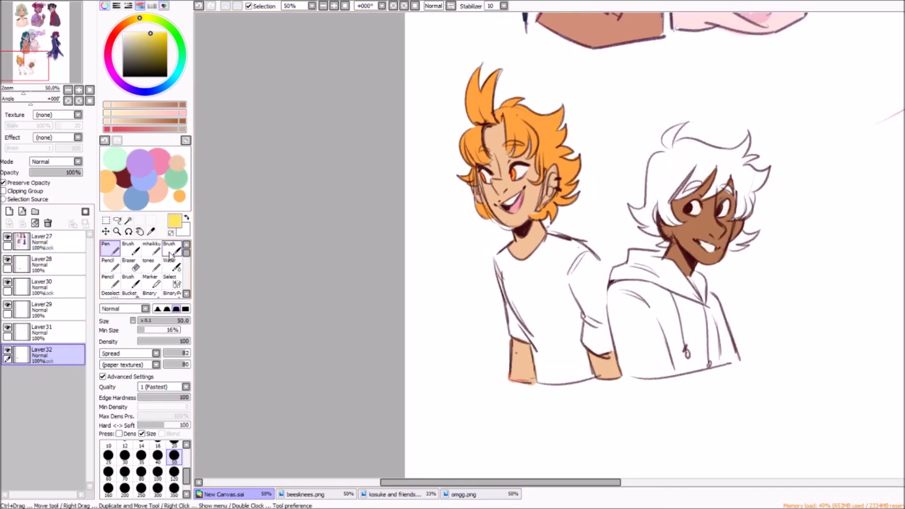
left_click_drag(566, 198, 517, 152)
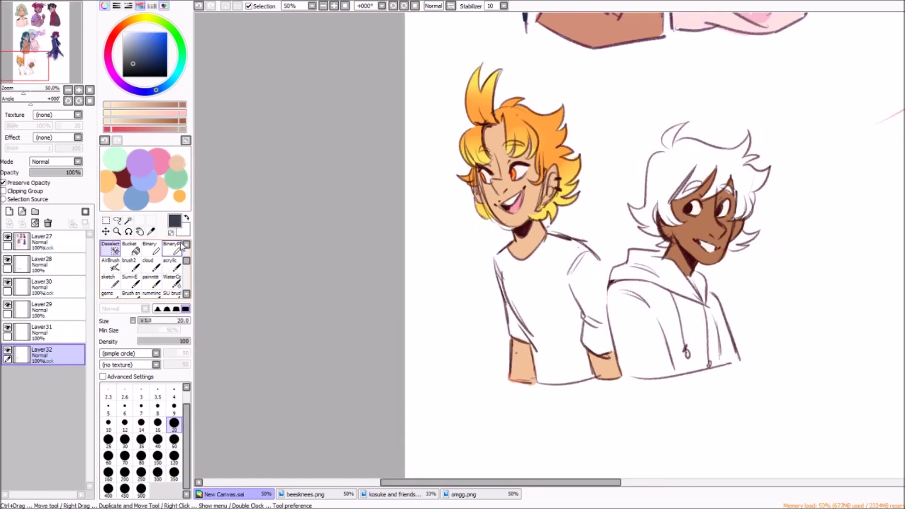
Fill the hoodie character's hair with dark navy on Layer32 using the Pen at size 50, and clean up the edges
key("n")
mouse_move(659, 161)
left_mouse_down()
mouse_move(673, 148)
mouse_move(658, 208)
left_mouse_up()
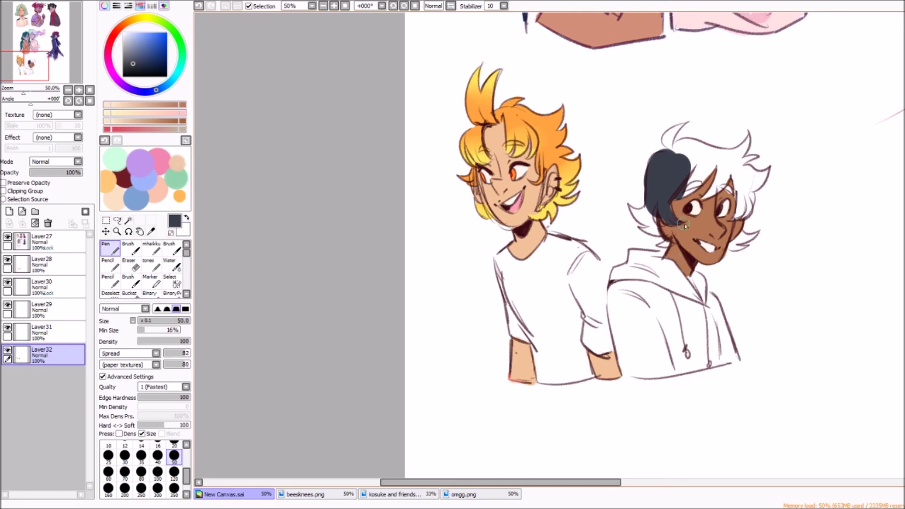
left_click_drag(672, 222, 764, 172)
left_click_drag(677, 150, 671, 140)
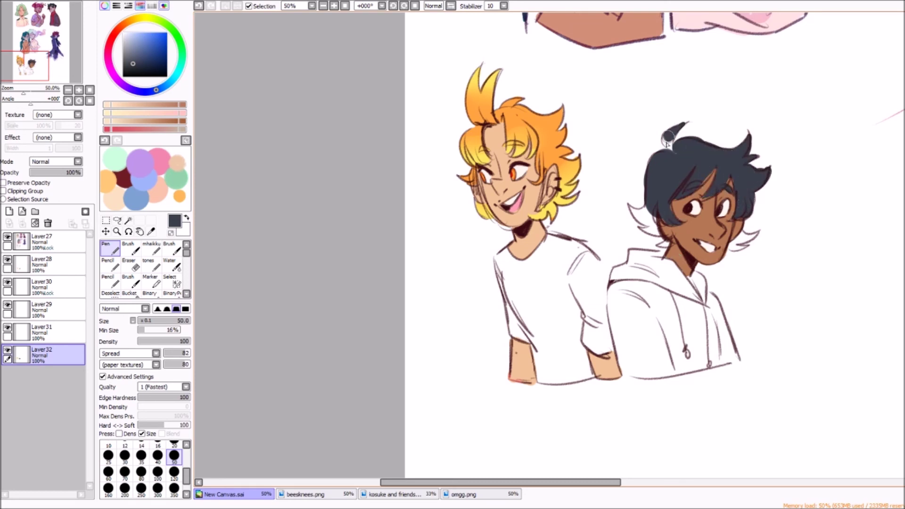
key("e")
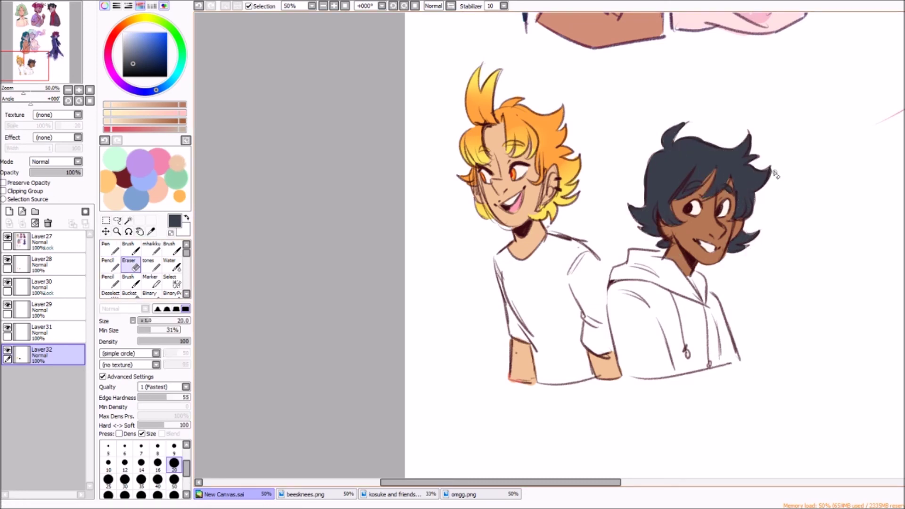
left_click(707, 181, "ctrl+shift")
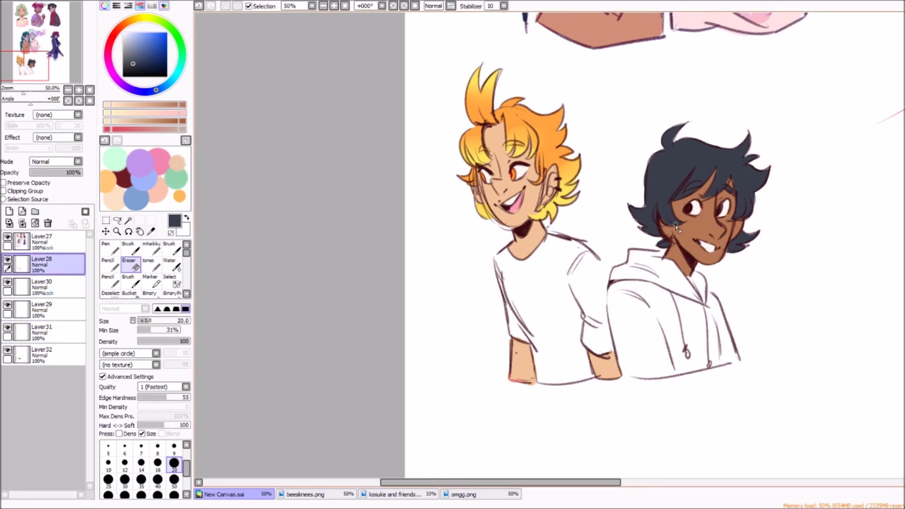
Add a new layer for the clothes and fill the hoodie with light orange, cleaning up the edges
left_click(43, 354)
left_click(43, 309)
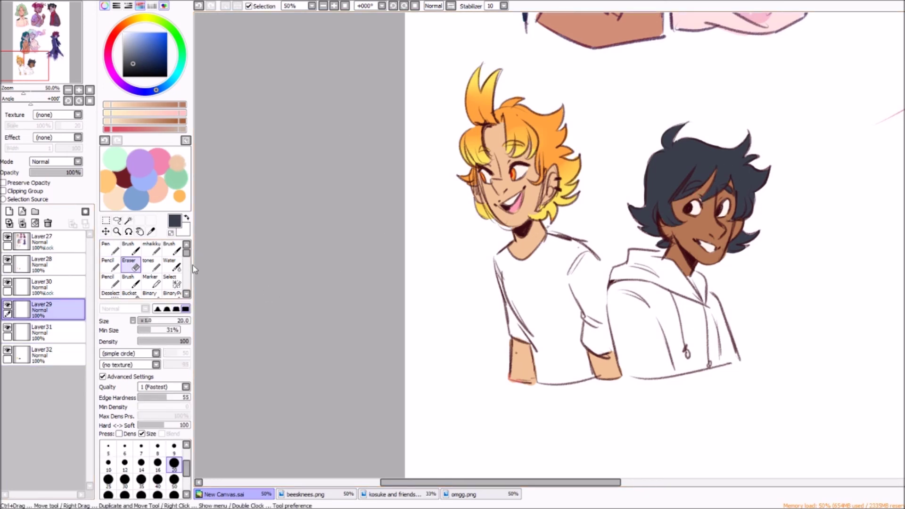
left_click(9, 212)
left_click(108, 181)
key("n")
mouse_move(627, 257)
left_mouse_down()
mouse_move(626, 360)
mouse_move(671, 365)
mouse_move(664, 341)
mouse_move(697, 282)
mouse_move(714, 317)
mouse_move(694, 362)
mouse_move(728, 349)
left_mouse_up()
key("e")
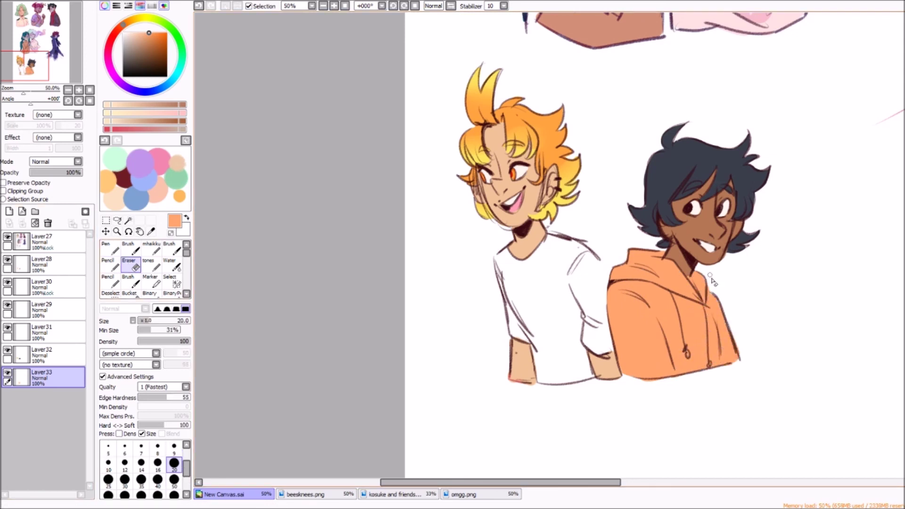
Fill the tufted character's T-shirt with light purple and merge all the layers into one
left_click(9, 211)
left_click(140, 163)
key("n")
mouse_move(499, 264)
left_mouse_down()
mouse_move(528, 339)
mouse_move(594, 283)
mouse_move(552, 378)
mouse_move(584, 377)
left_mouse_up()
key("ctrl+e")
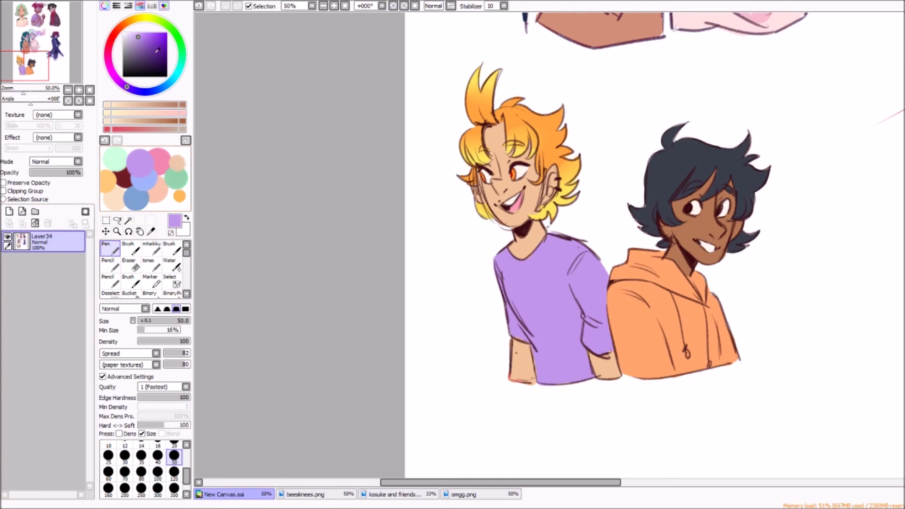
Add a clipped layer above the merged artwork and cover both characters with yellow-orange using the Pen at size 350
left_click(130, 21)
left_click(9, 211)
left_click(4, 190)
left_click(174, 490)
left_click_drag(519, 142, 660, 283)
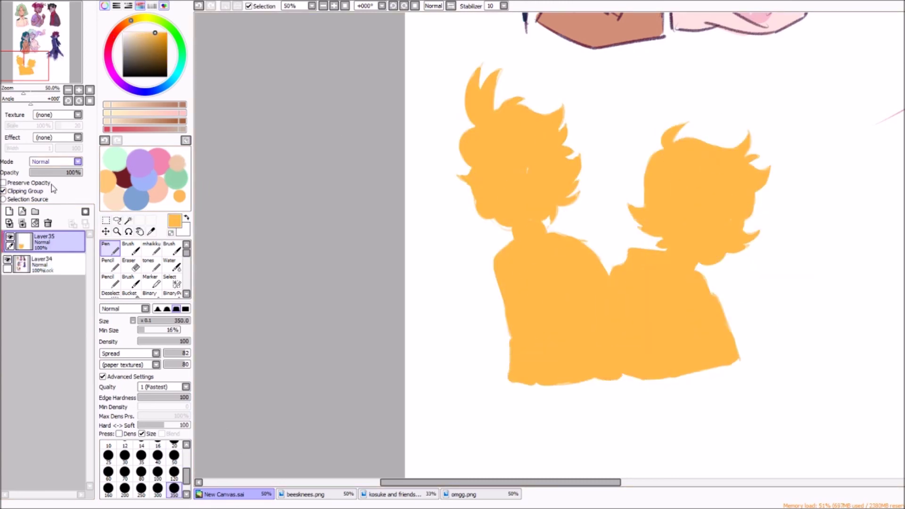
Replace the yellow-orange on Layer35 with pink over both characters and set the layer to Overlay at 21% opacity
key("Delete")
left_click(108, 50)
mouse_move(478, 70)
left_mouse_down()
mouse_move(479, 101)
mouse_move(589, 283)
left_mouse_up()
key("Delete")
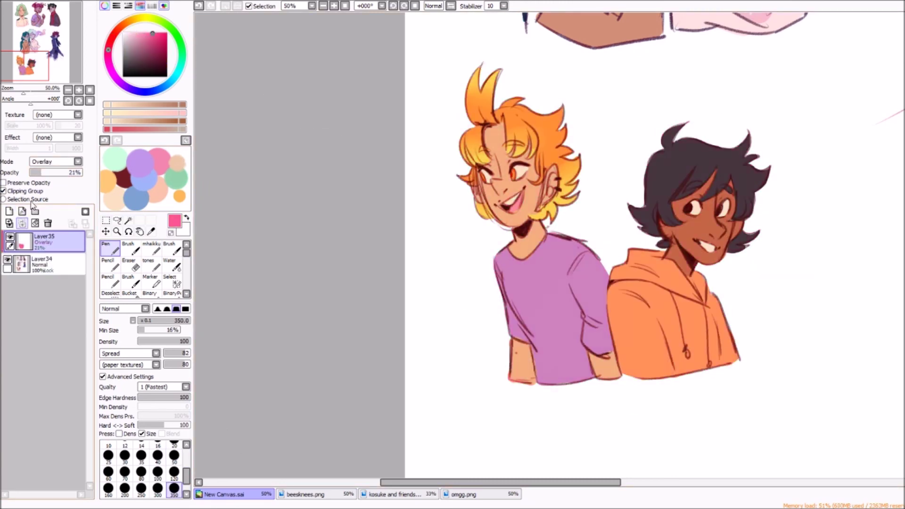